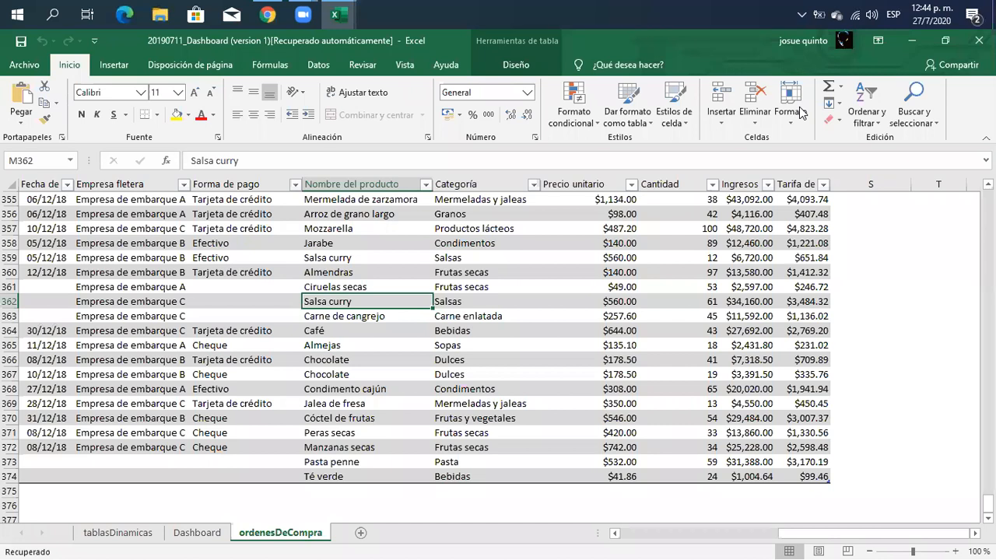
- Review the purchase orders table from its last rows back to the first row and the Folio column
drag(988, 504, 967, 412)
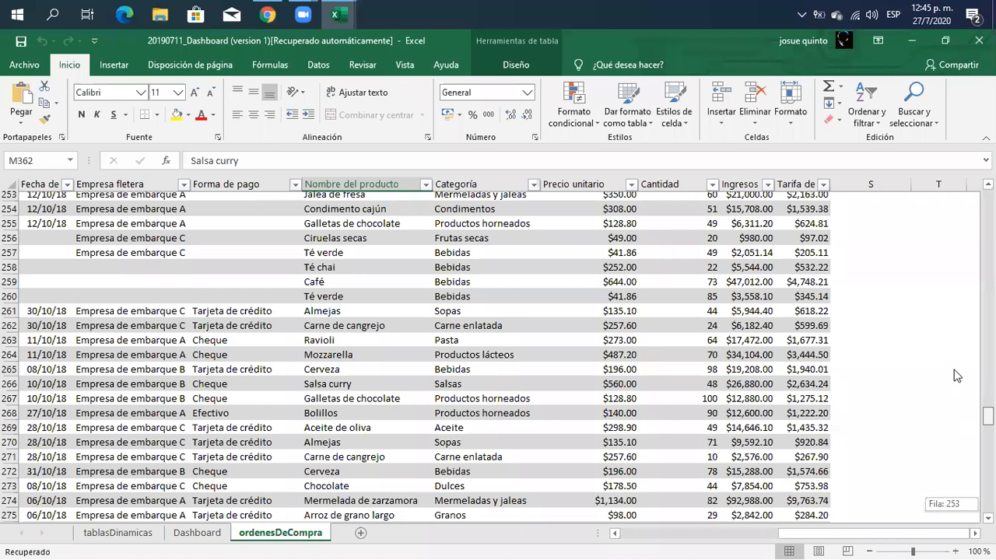
drag(939, 335, 939, 186)
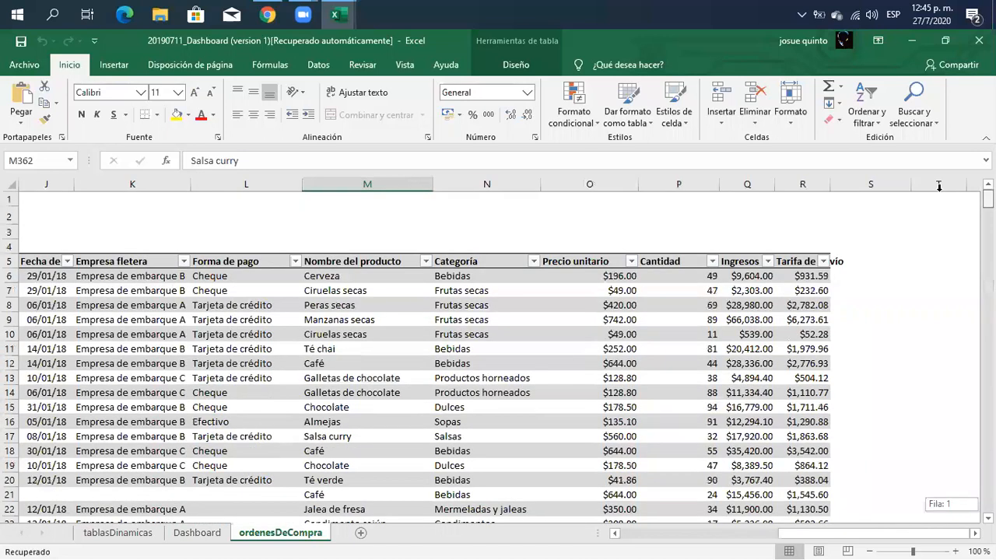
drag(791, 534, 637, 490)
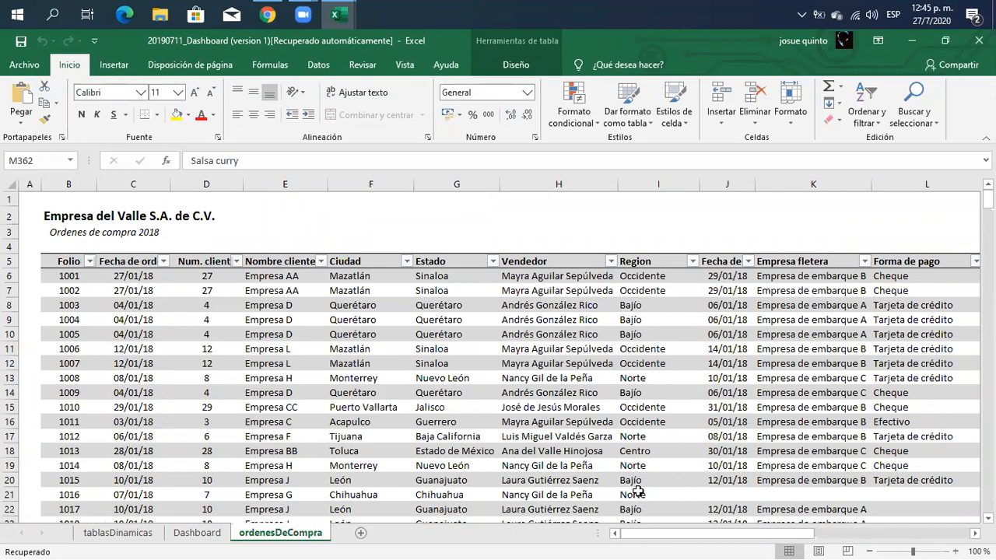
- Zoom the Dashboard sheet to 59% and delete the placeholder box of the unavailable chart
click(197, 532)
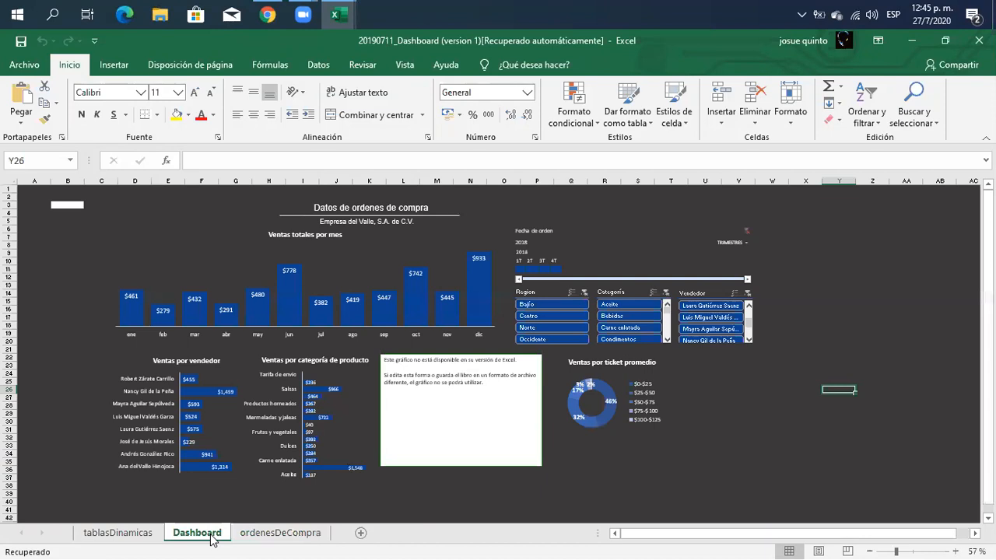
click(954, 544)
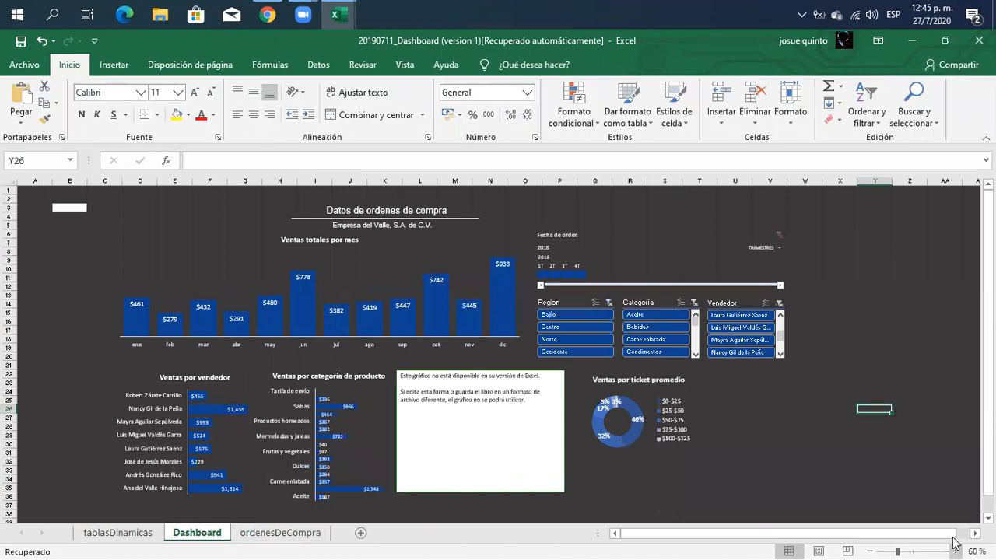
click(954, 545)
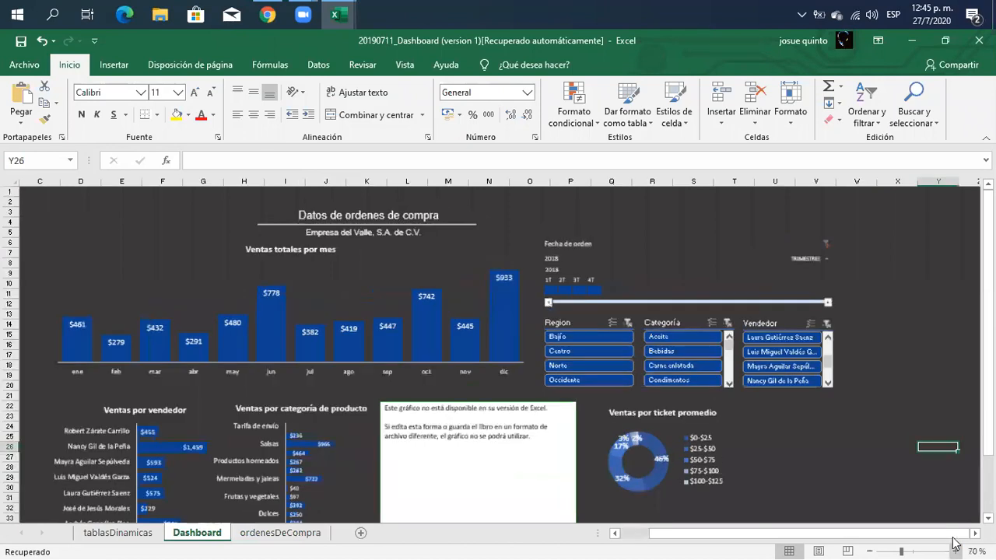
drag(902, 543, 899, 542)
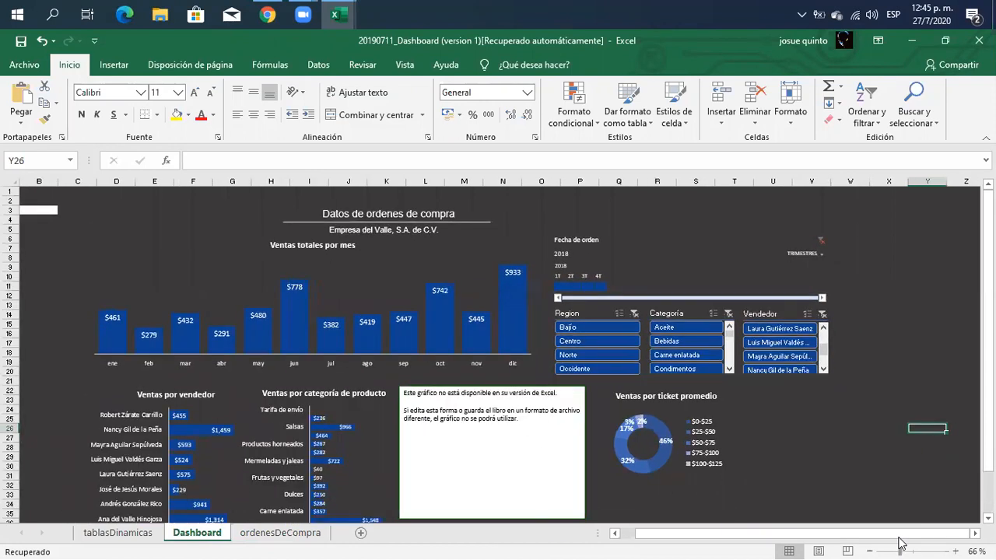
drag(900, 542, 895, 542)
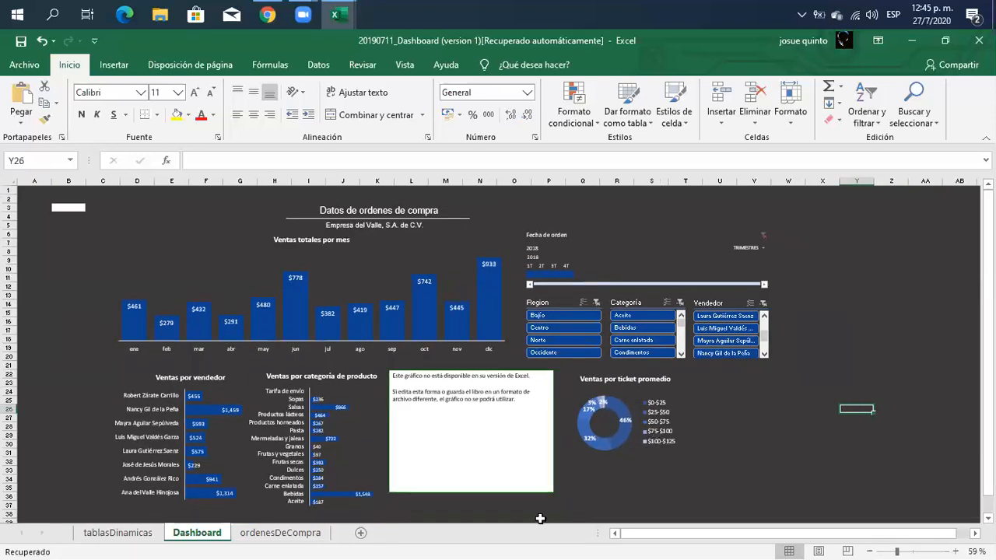
click(501, 454)
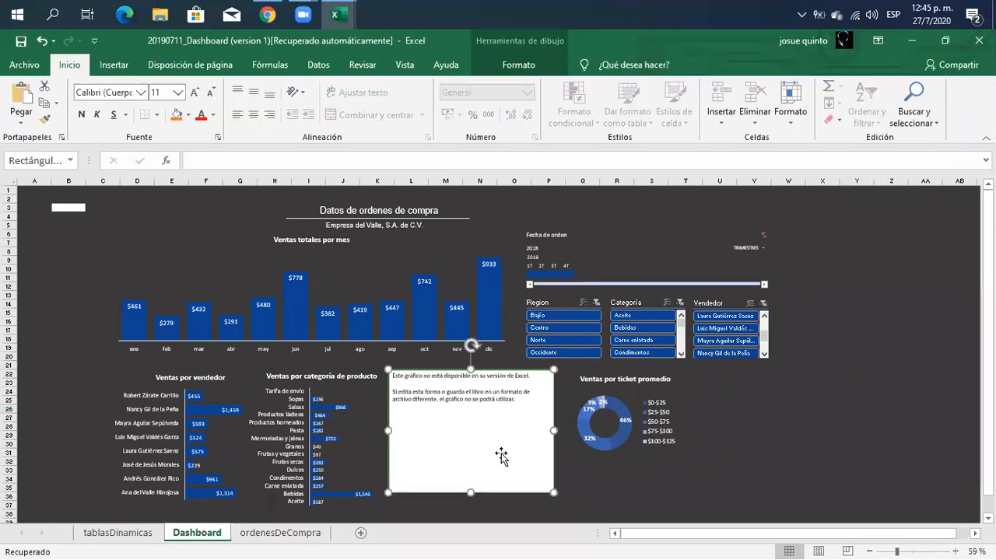
key(Delete)
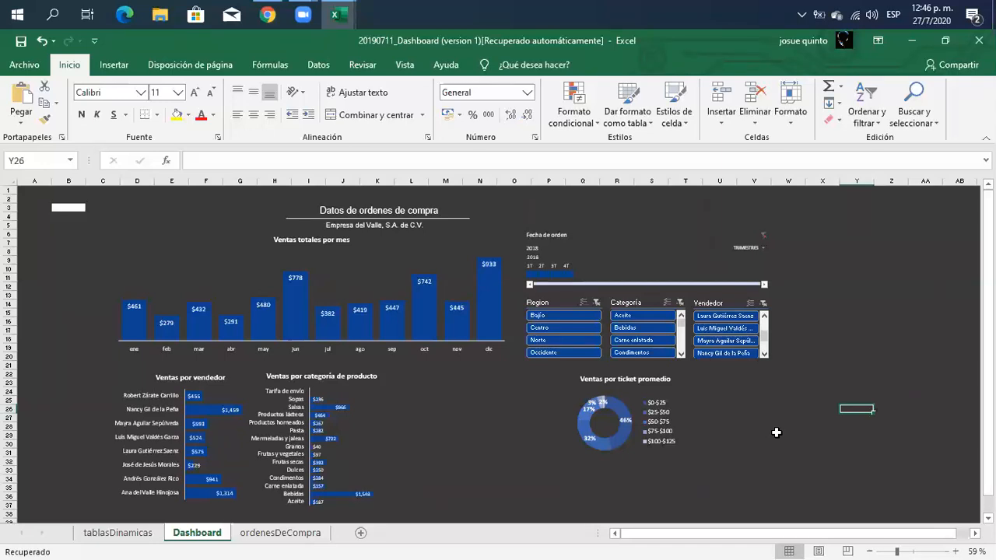
- Review the purchase order columns on the ordenesDeCompra sheet, from Folio through the shipping rate
click(303, 535)
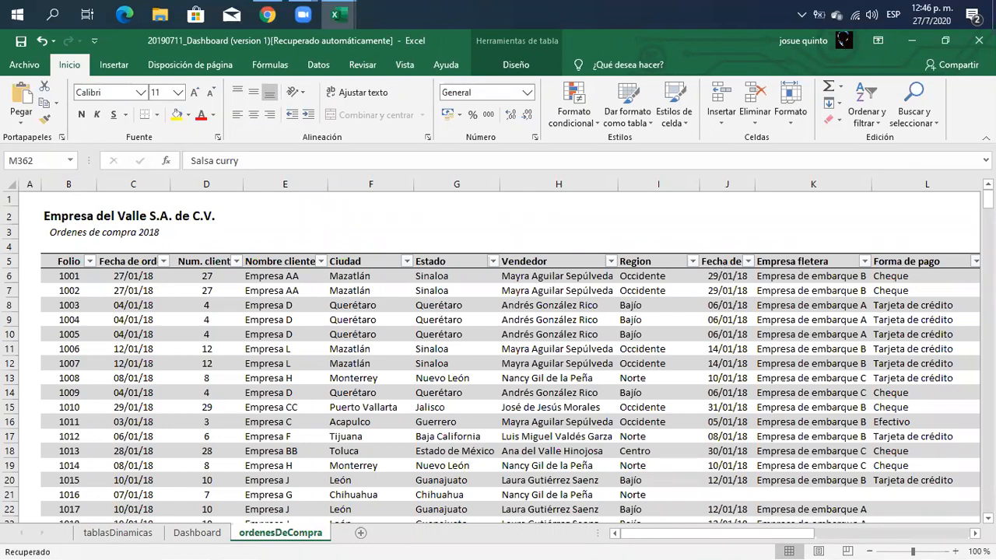
scroll(498, 350, right, 1)
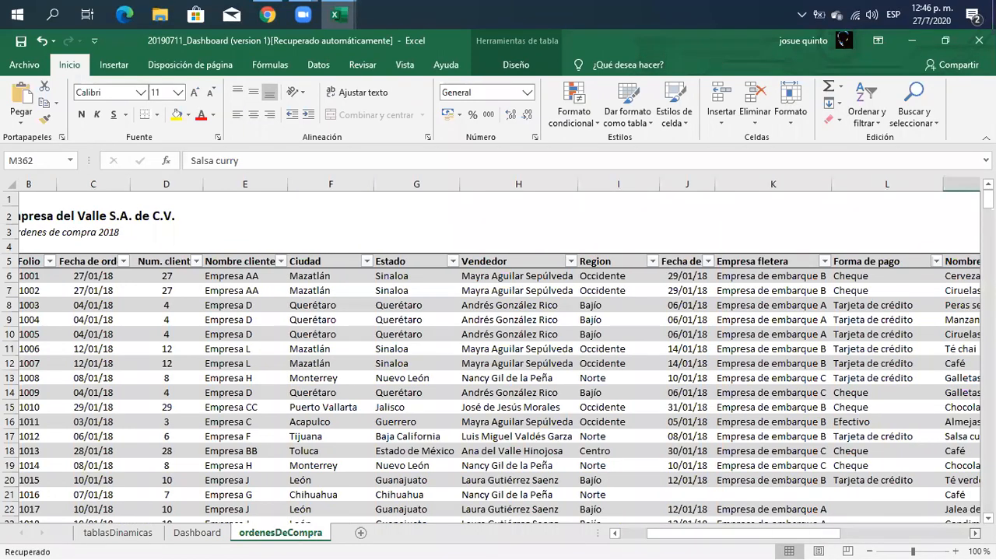
scroll(498, 350, right, 4)
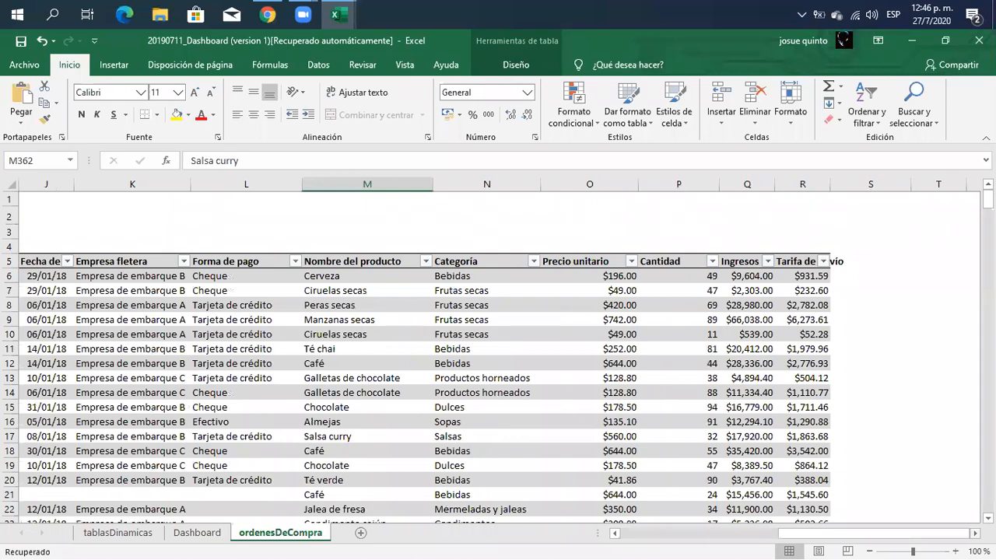
drag(956, 537, 646, 513)
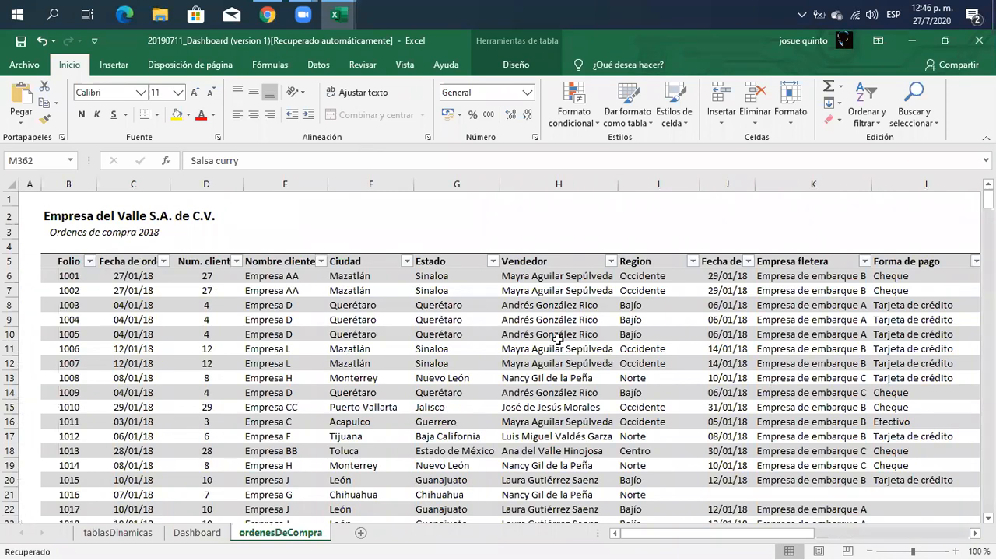
- On the Dashboard sheet, switch the Fecha de orden timeline to years and after that to months
click(197, 533)
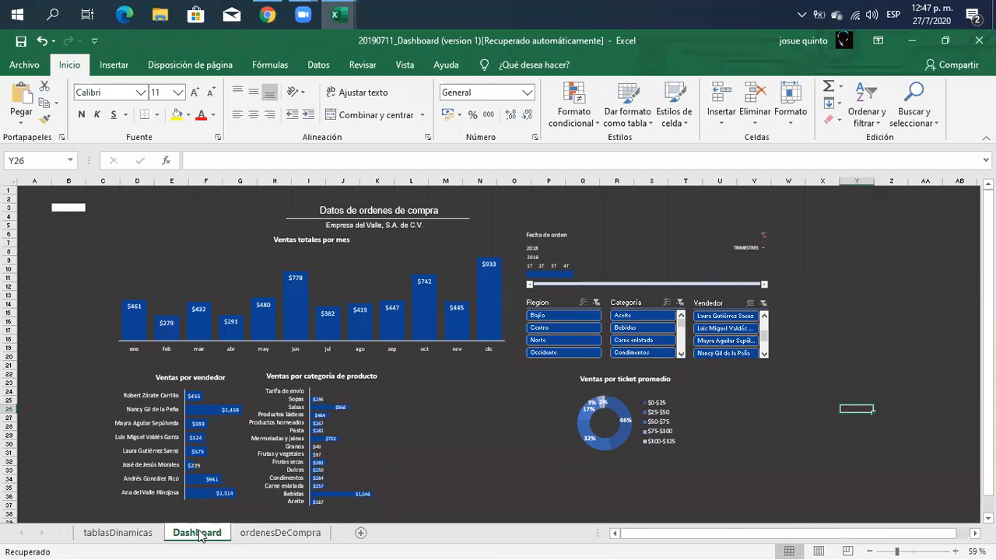
click(754, 249)
click(760, 263)
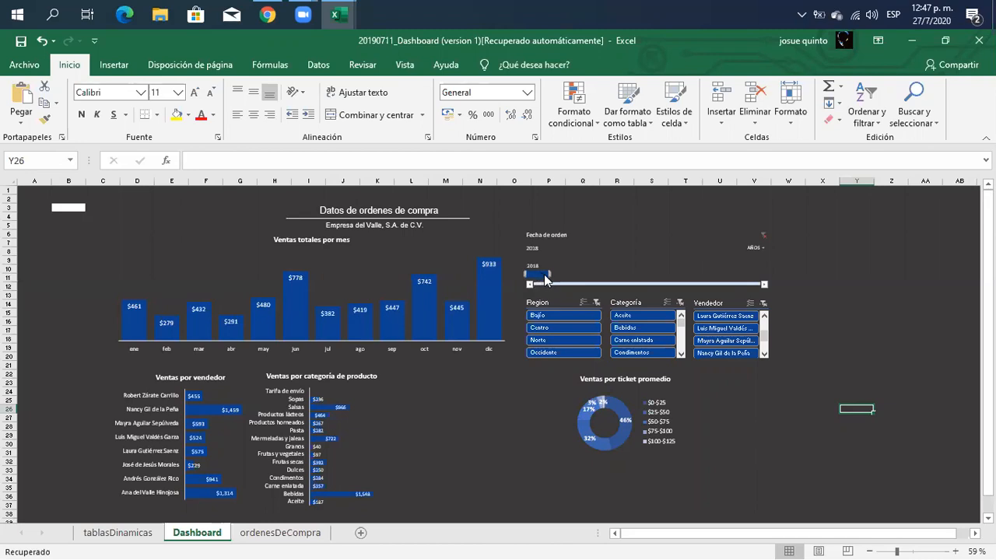
click(758, 248)
click(770, 302)
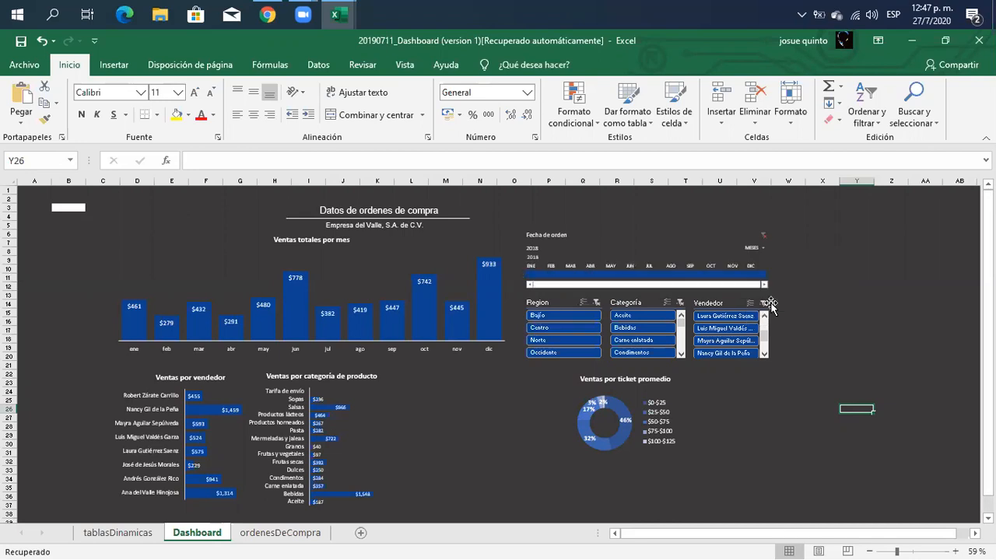
- Filter the dashboard with the Fecha de orden timeline by January, February and April 2018 in turn
click(537, 273)
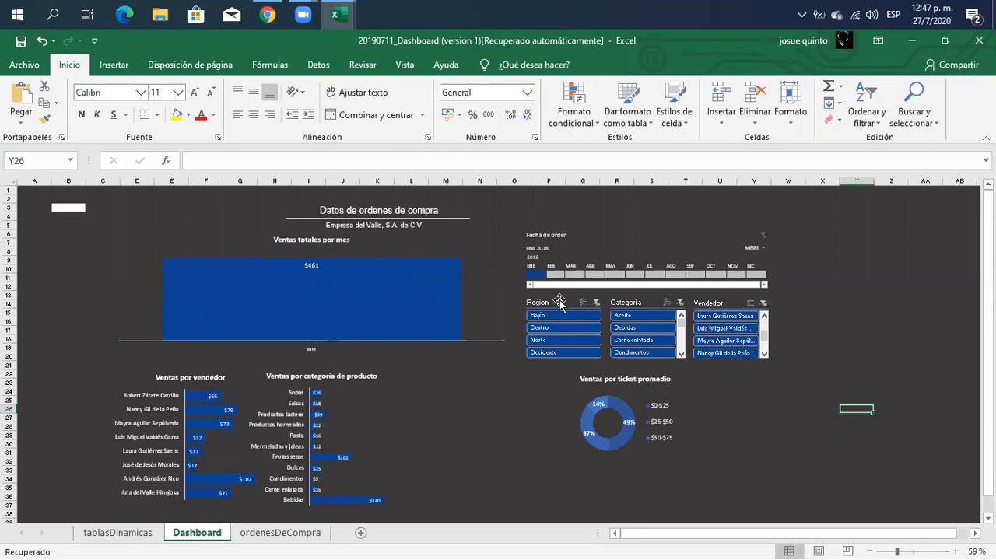
click(556, 274)
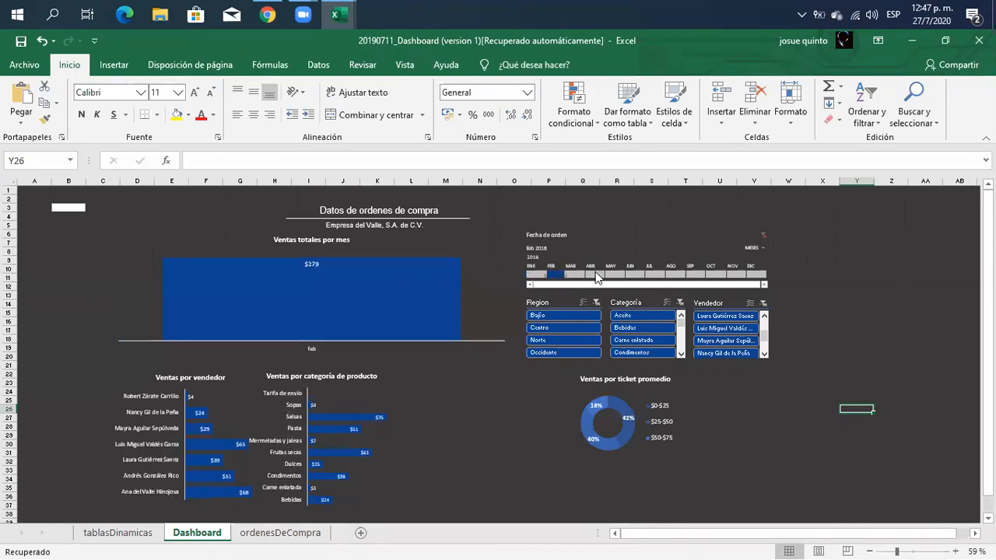
click(596, 275)
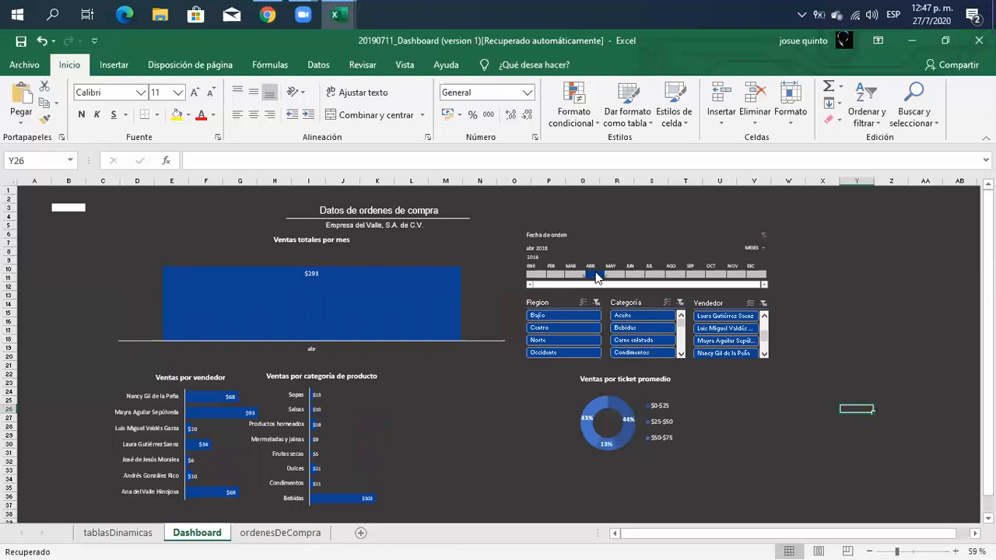
- Set the Fecha de orden timeline to years and filter the dashboard by the whole of 2018
click(753, 249)
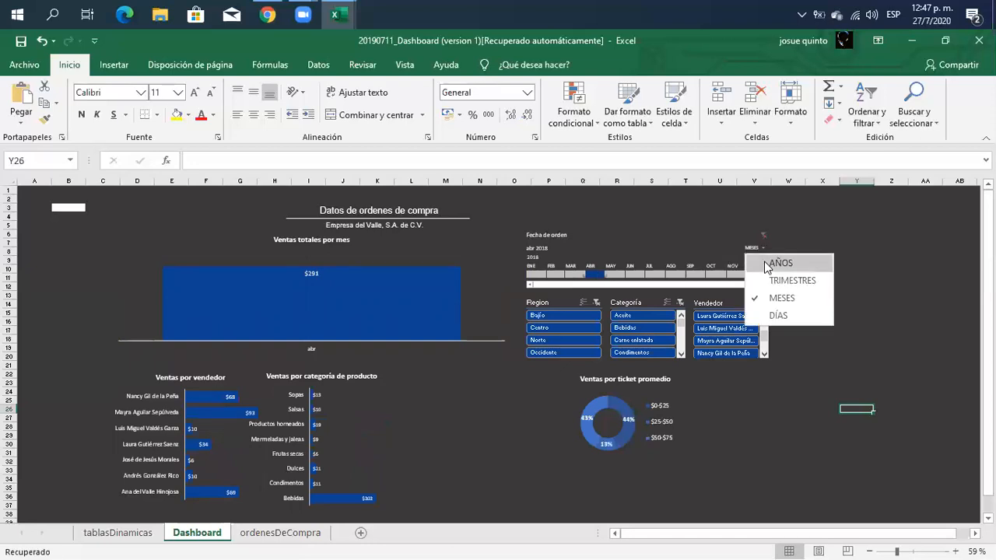
click(770, 261)
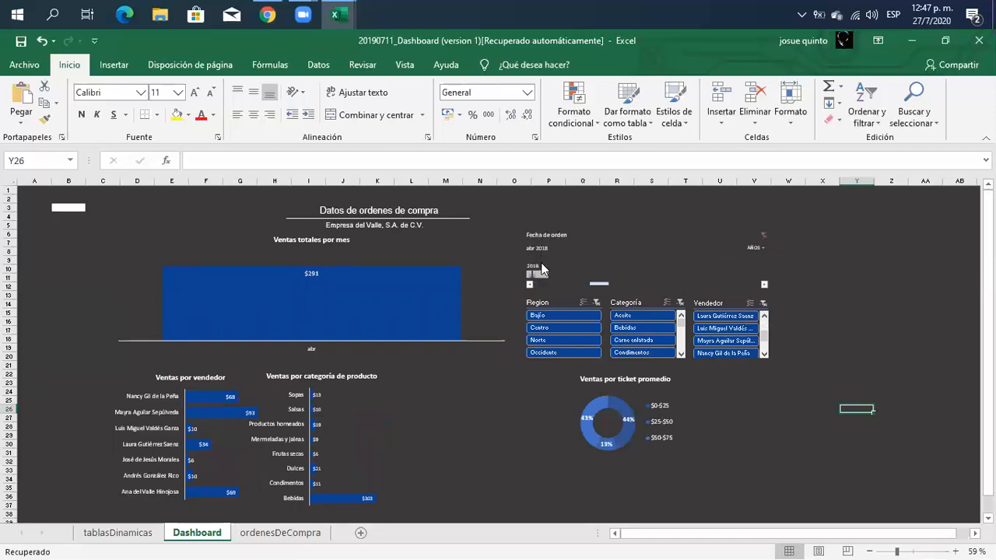
click(542, 274)
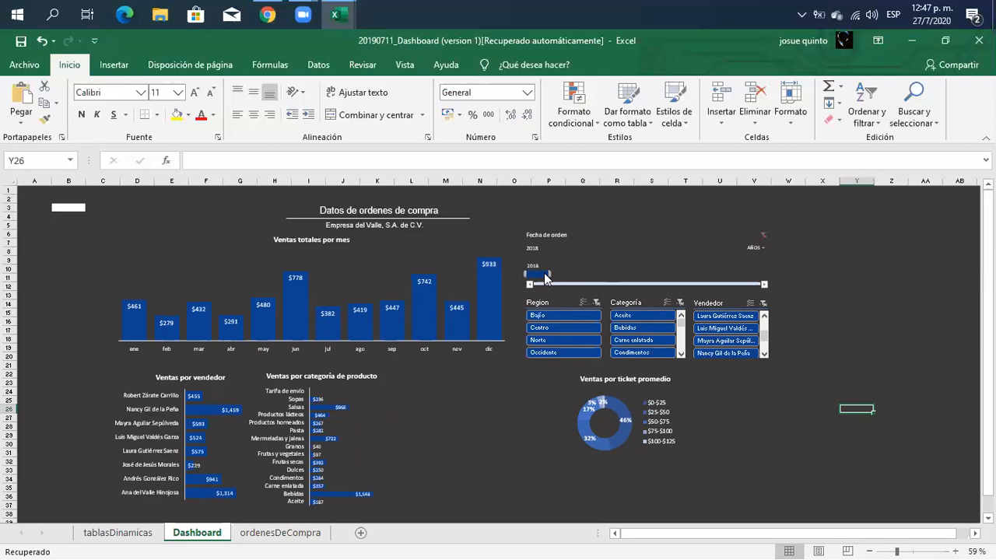
- Filter the dashboard by a single seller in the Vendedor slicer and clear that filter again
click(717, 317)
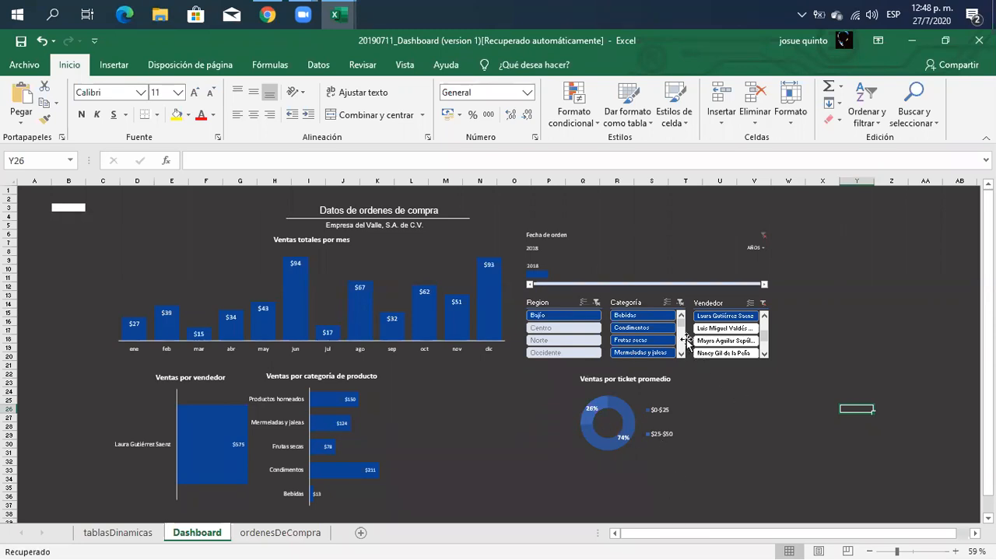
click(749, 303)
click(762, 303)
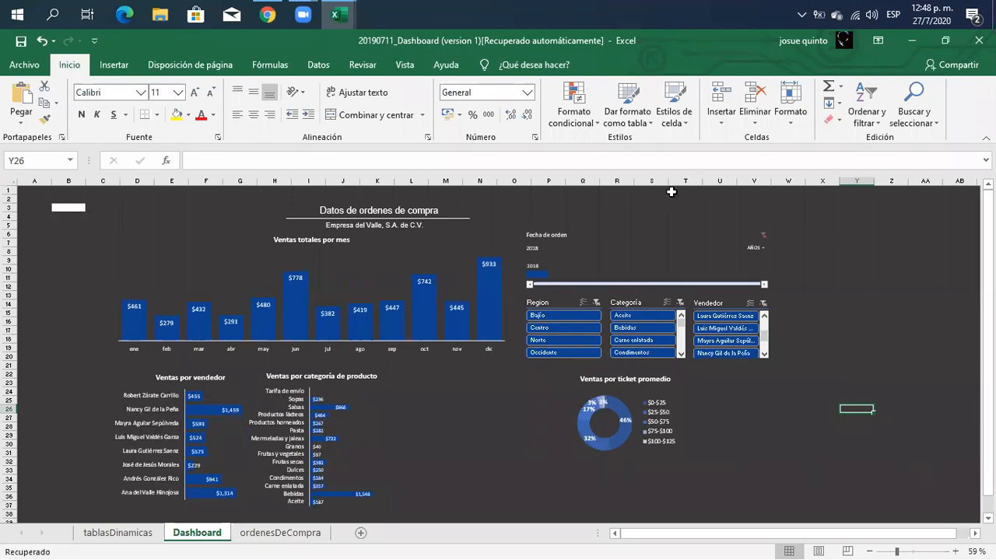
- Filter the dashboard by the Bebidas category in the Categoría slicer
click(627, 333)
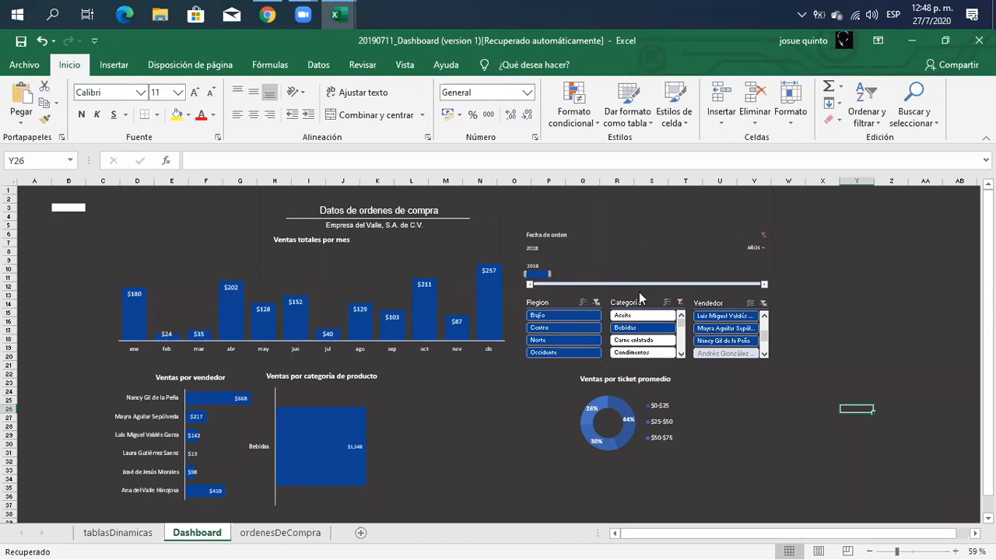
- Create a pivot table on a new worksheet from the entire purchase orders table, Tabla1, on the ordenesDeCompra sheet
click(297, 534)
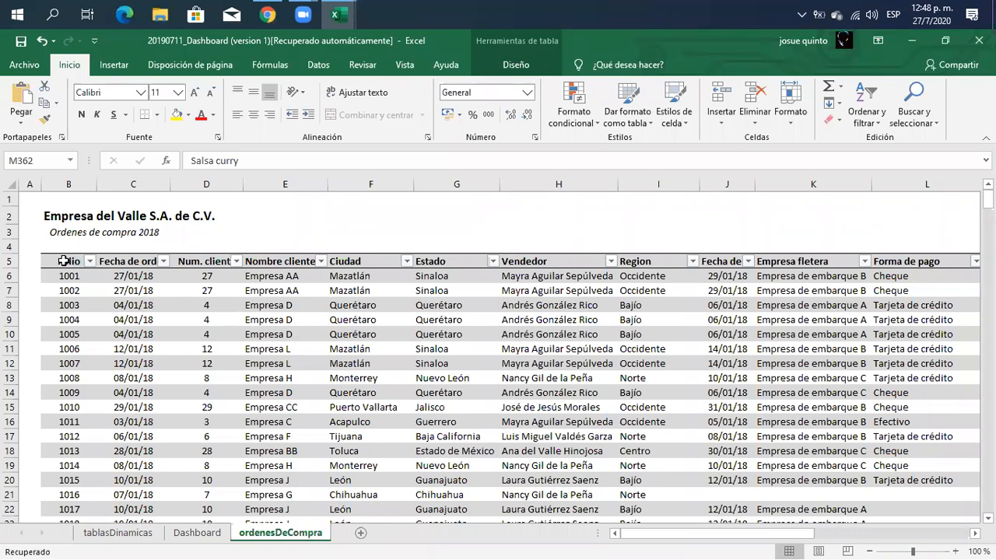
drag(63, 259, 831, 470)
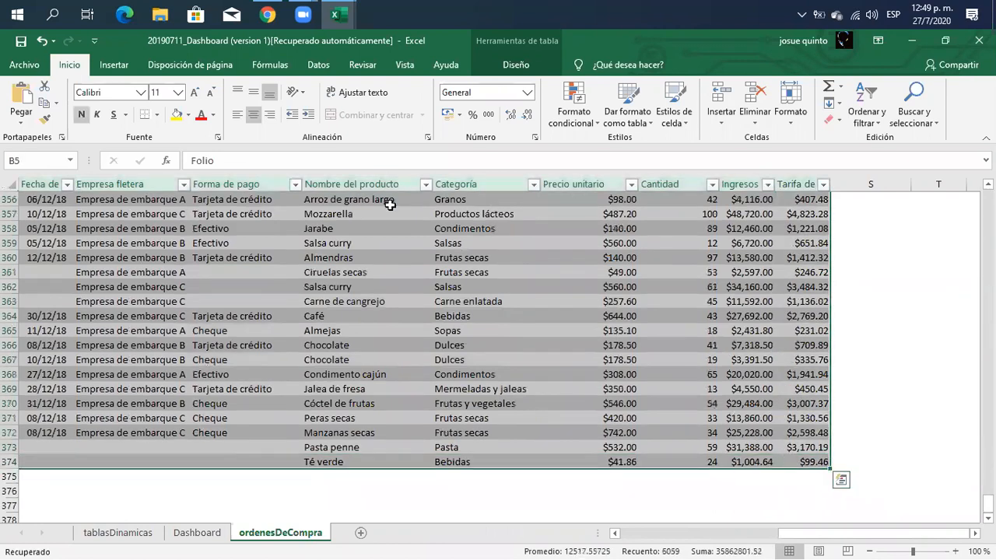
click(114, 66)
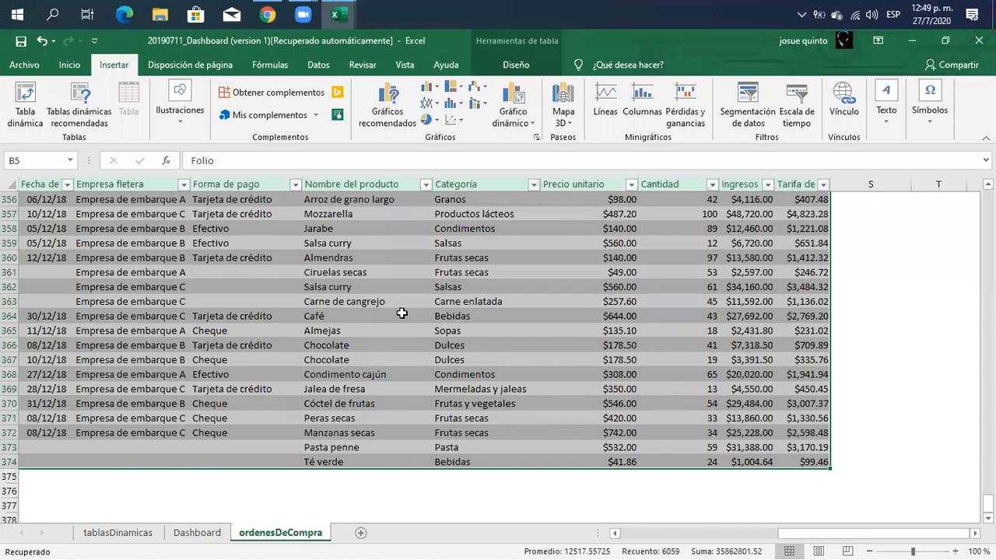
click(196, 534)
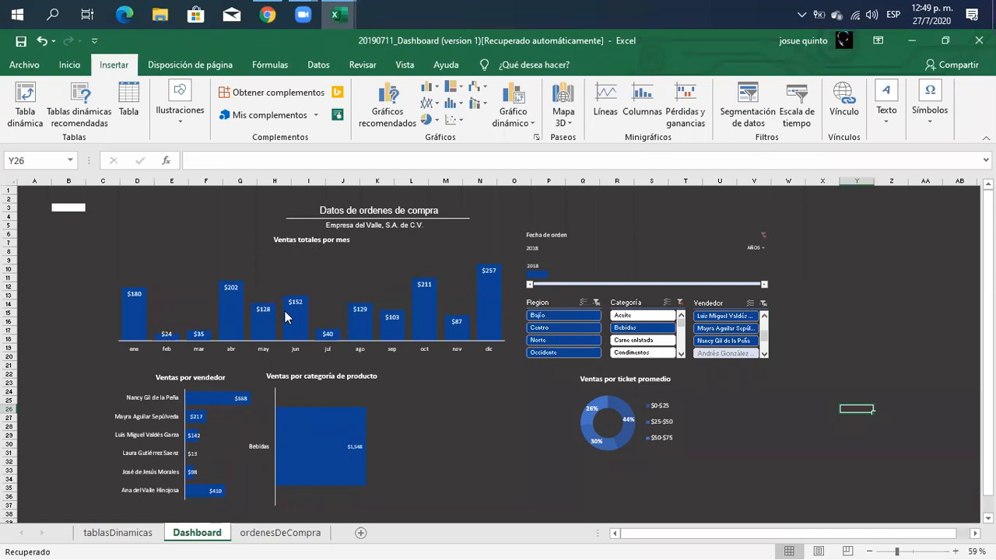
click(287, 535)
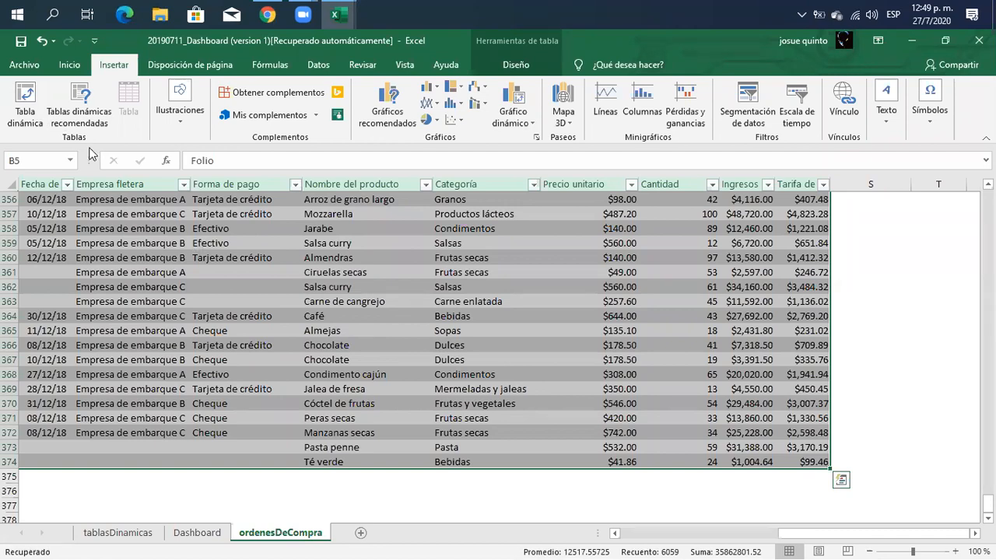
click(25, 101)
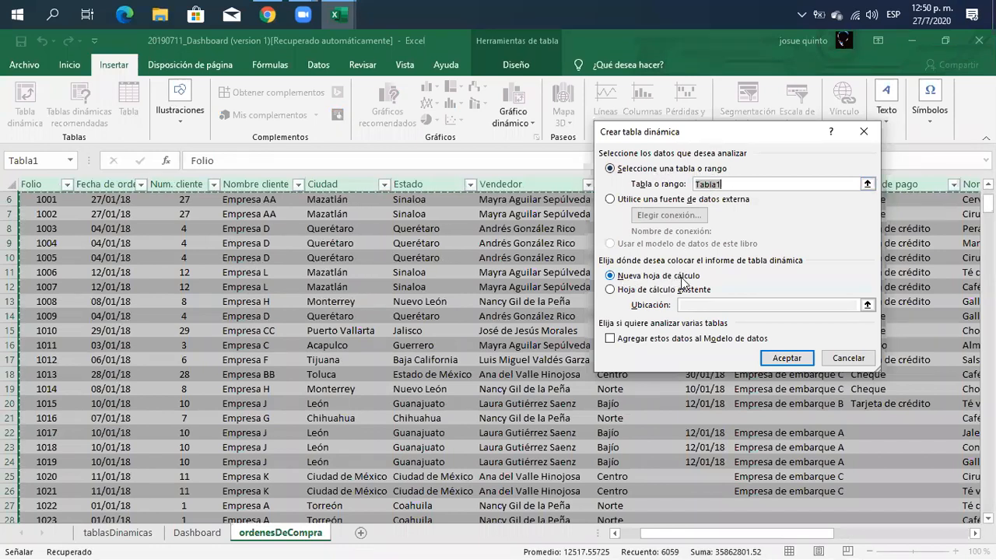
click(801, 360)
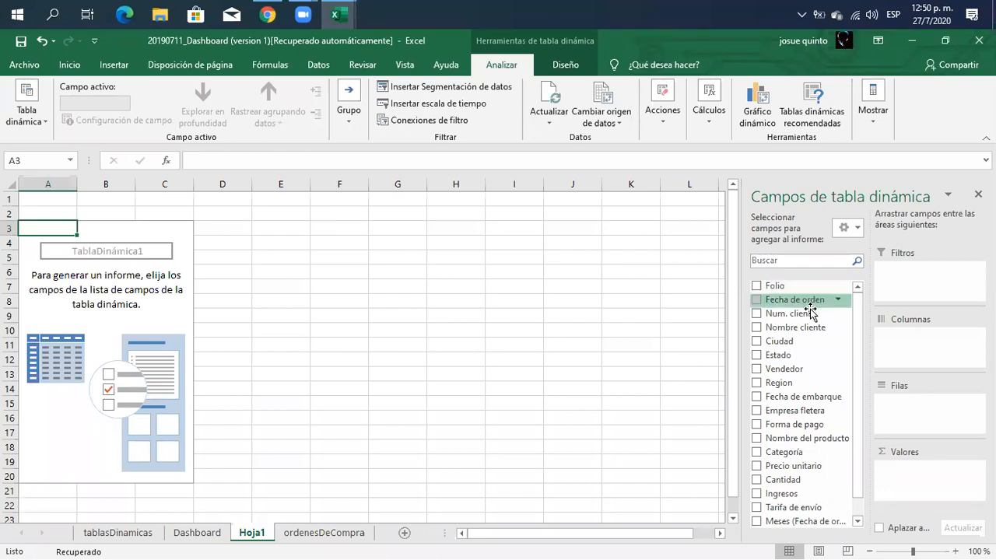
- Add Fecha de orden to the pivot table, keeping its months as columns and placing the Fecha de orden field in the rows
mouse_move(860, 314)
mouse_down()
mouse_move(861, 353)
mouse_move(855, 309)
mouse_up()
drag(798, 303, 910, 337)
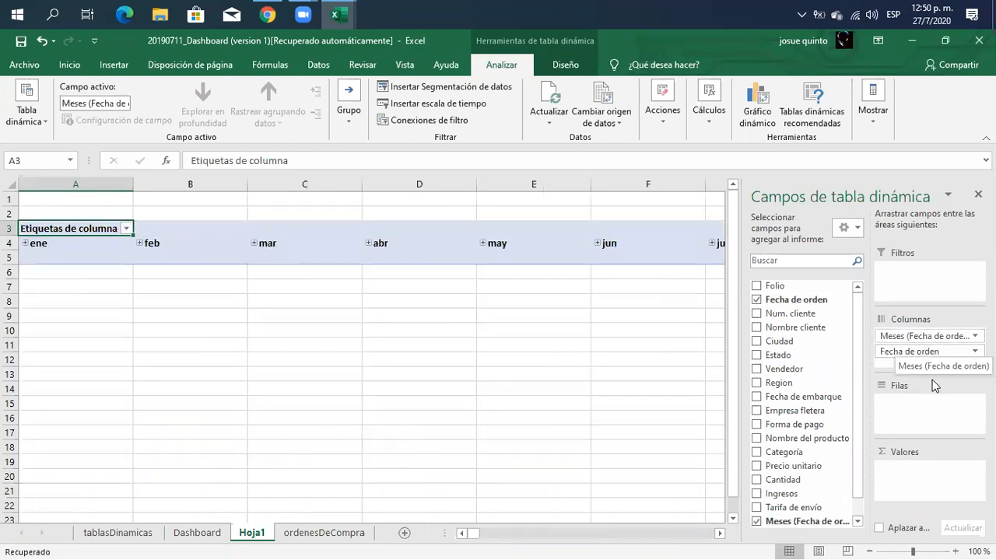
drag(918, 352, 924, 419)
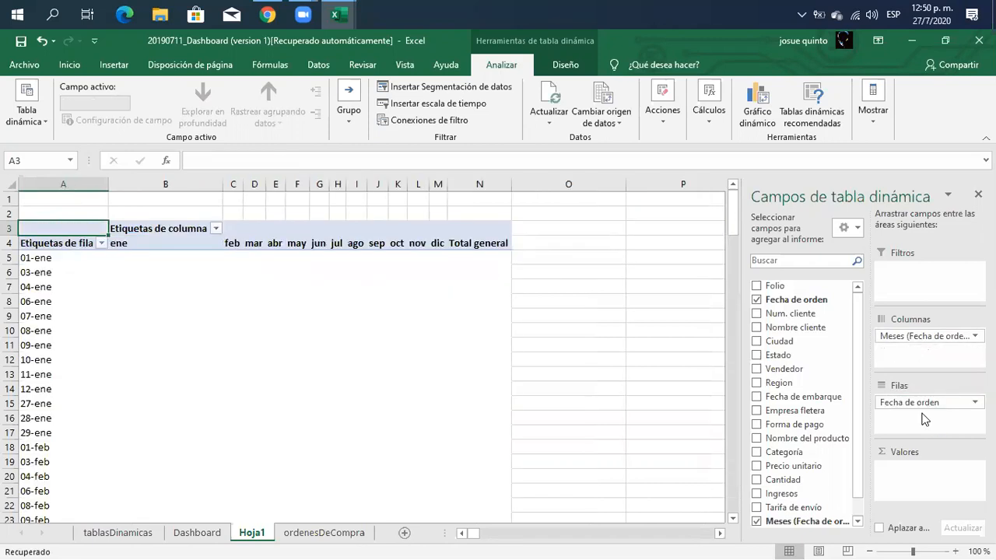
- Clear the months and Fecha de orden from the pivot table's layout and place Fecha de orden back in the rows, grouped by month
drag(920, 346, 813, 342)
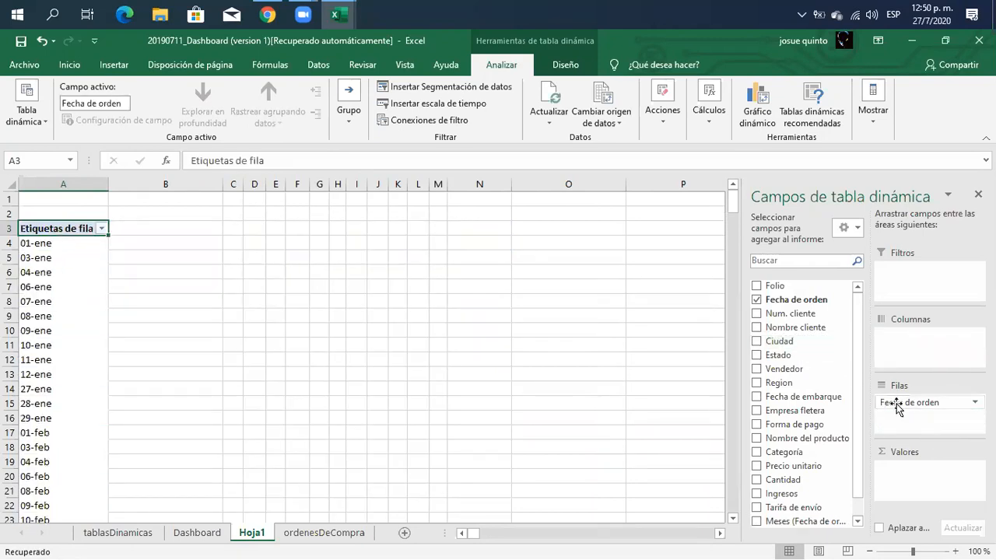
drag(896, 408, 825, 351)
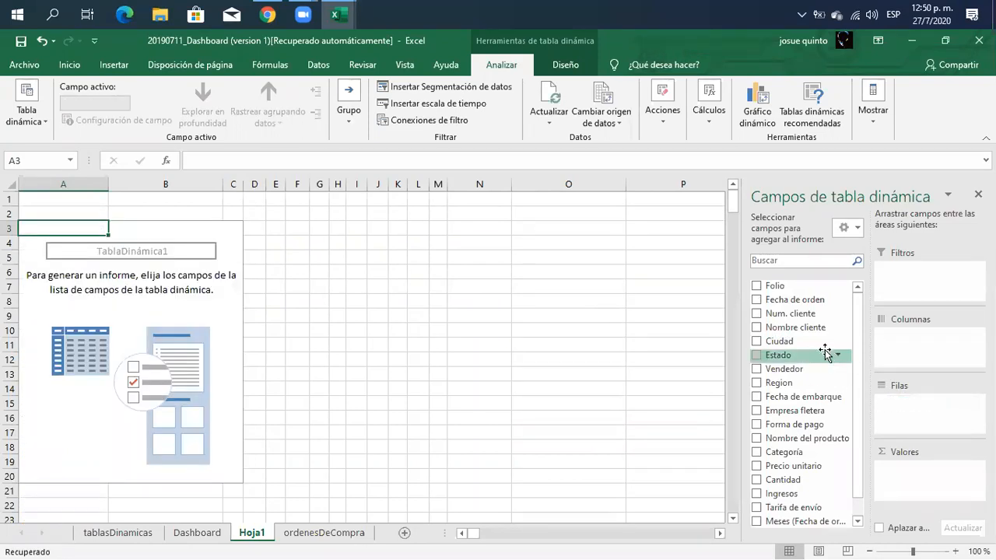
drag(795, 302, 914, 413)
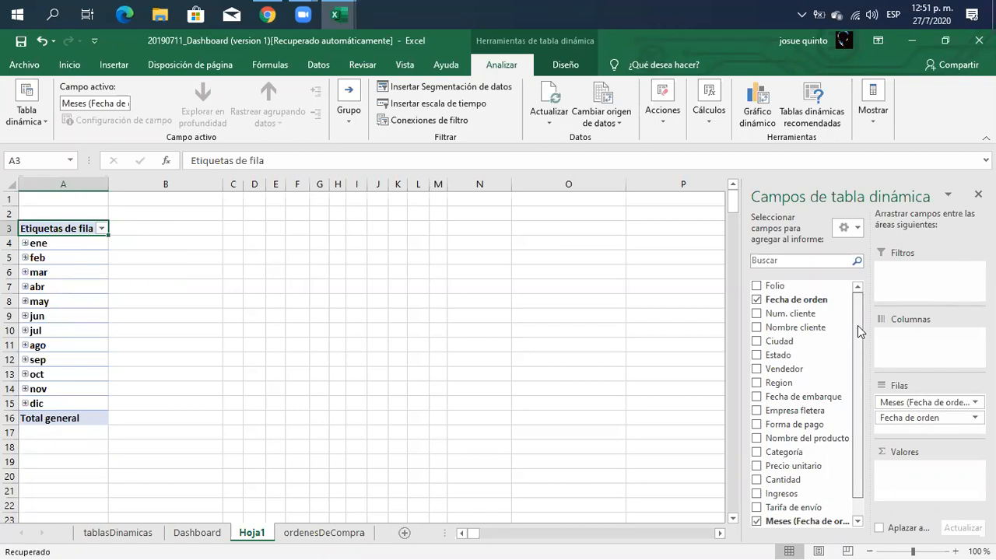
- Add Ingresos to the values of the monthly pivot table and summarize it by Suma
scroll(857, 357, down, 1)
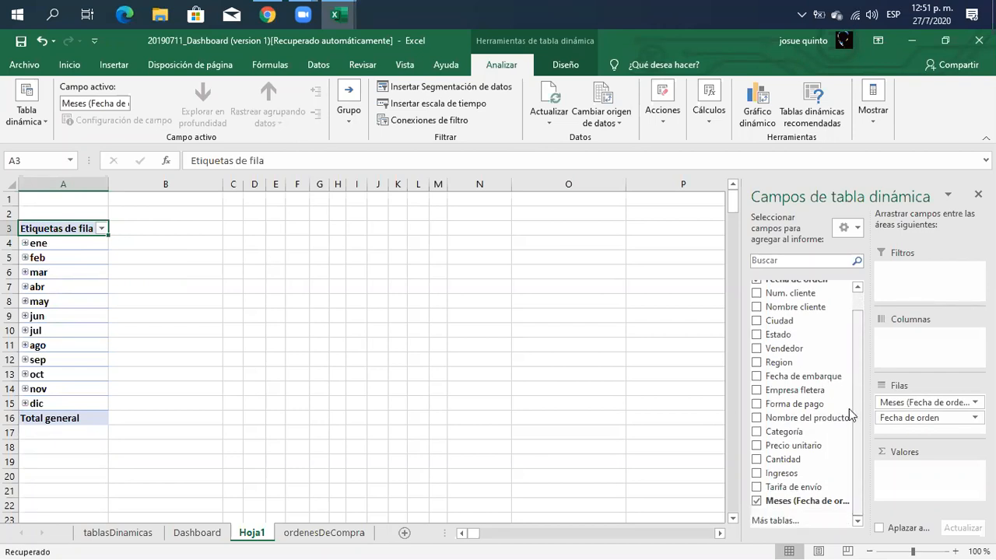
drag(826, 471, 900, 468)
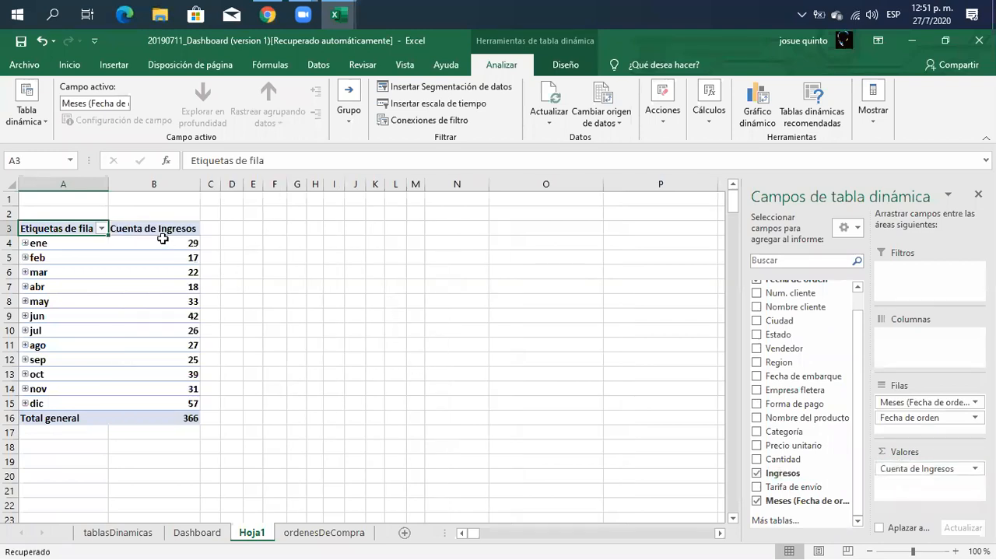
mouse_move(154, 403)
mouse_move(172, 373)
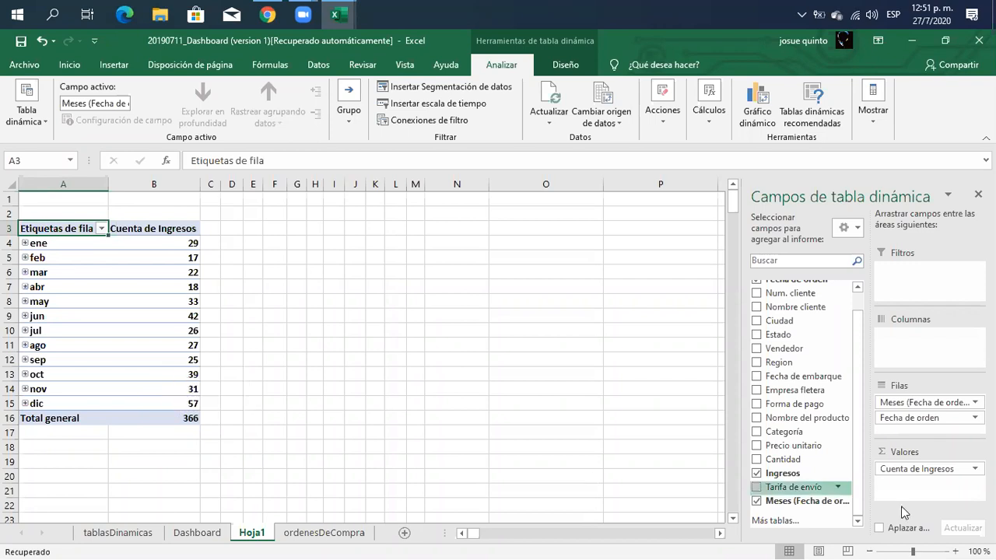
click(925, 468)
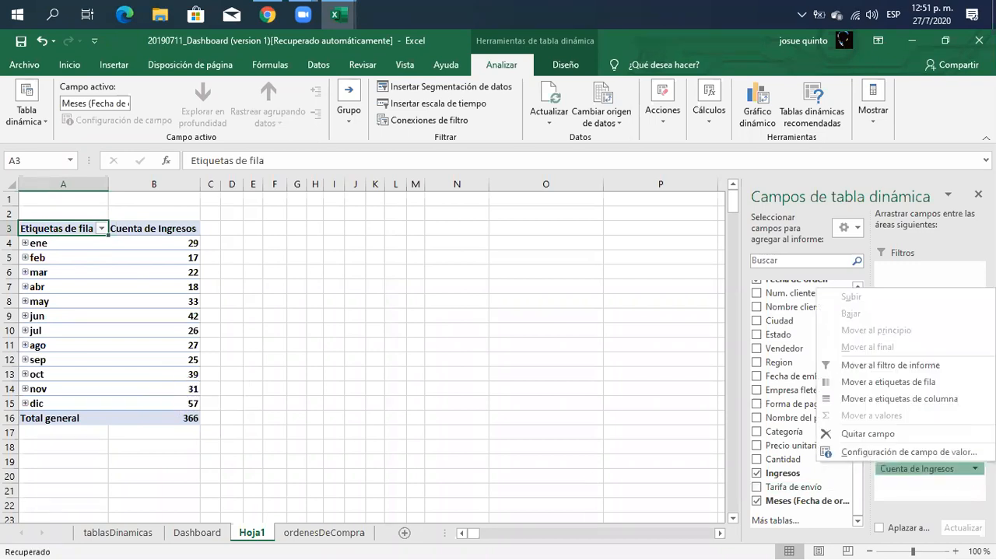
click(907, 452)
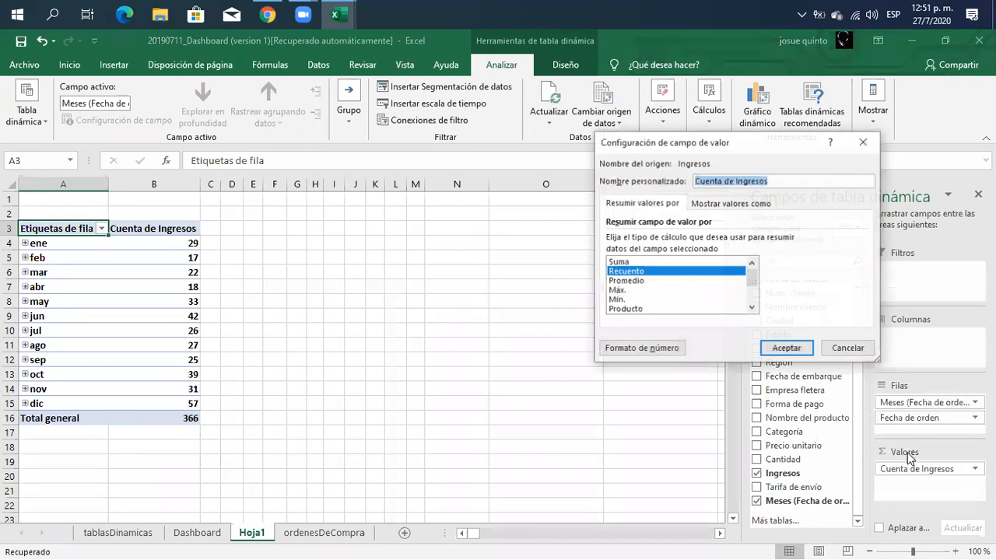
click(625, 264)
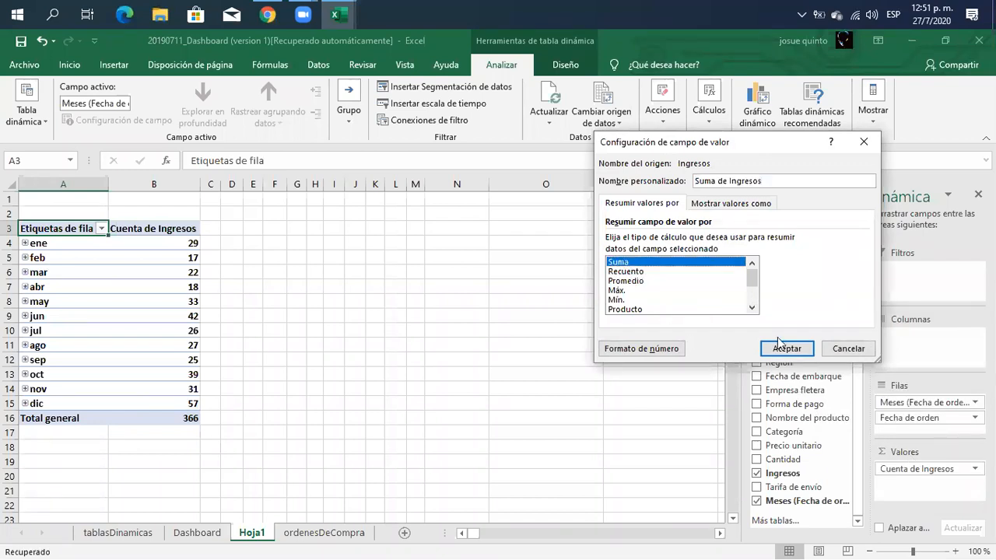
click(787, 349)
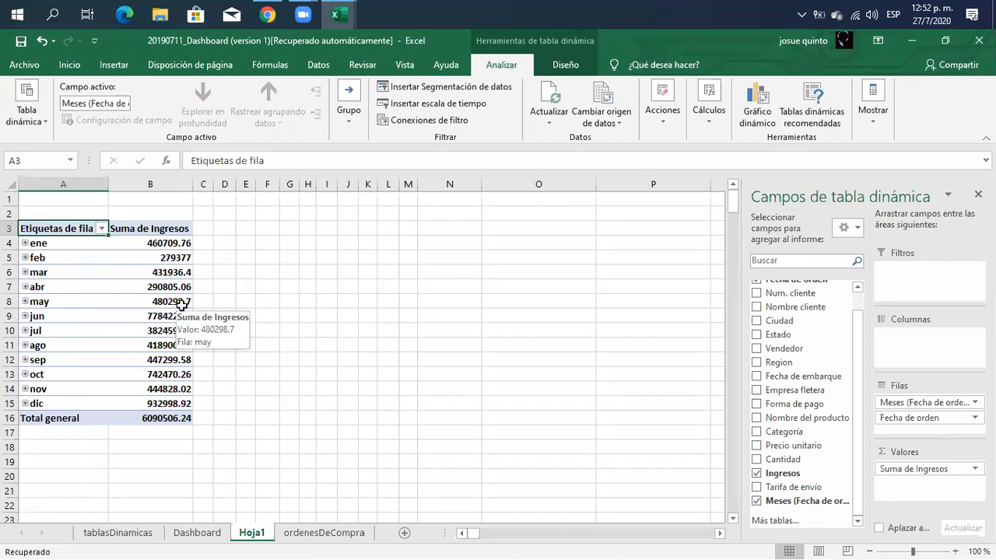
- Insert a Columna agrupada 3D pivot chart of the monthly income and place it beside the pivot table, level with its header row
click(756, 117)
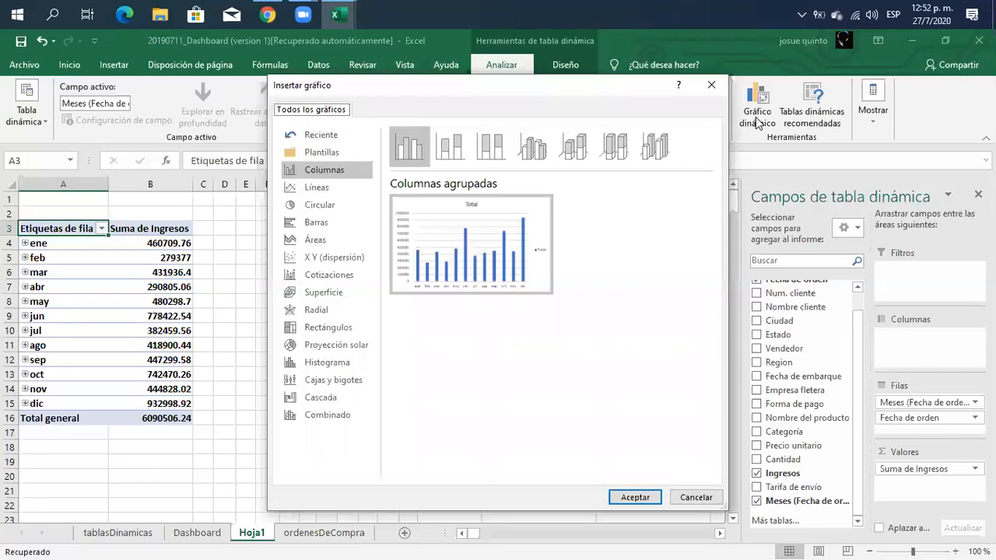
click(533, 148)
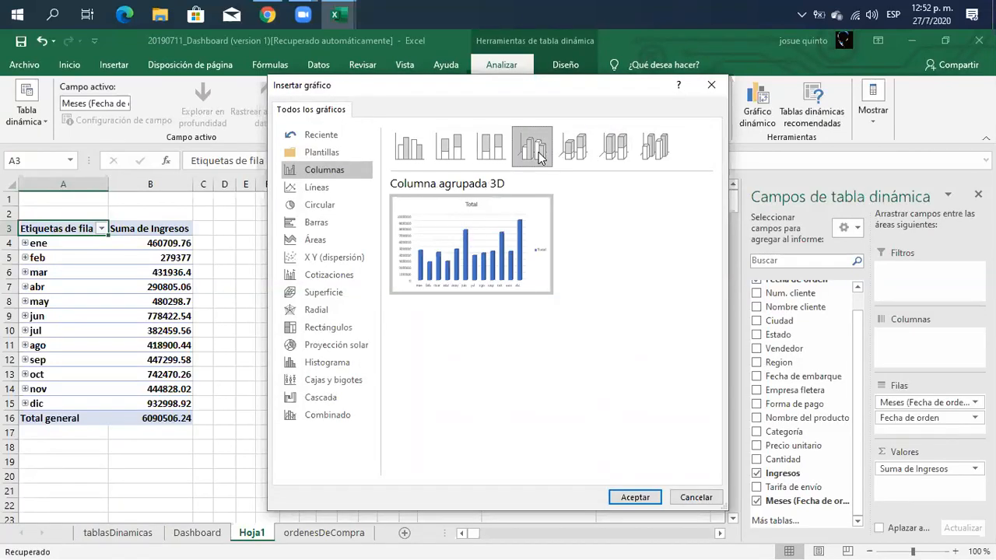
click(636, 497)
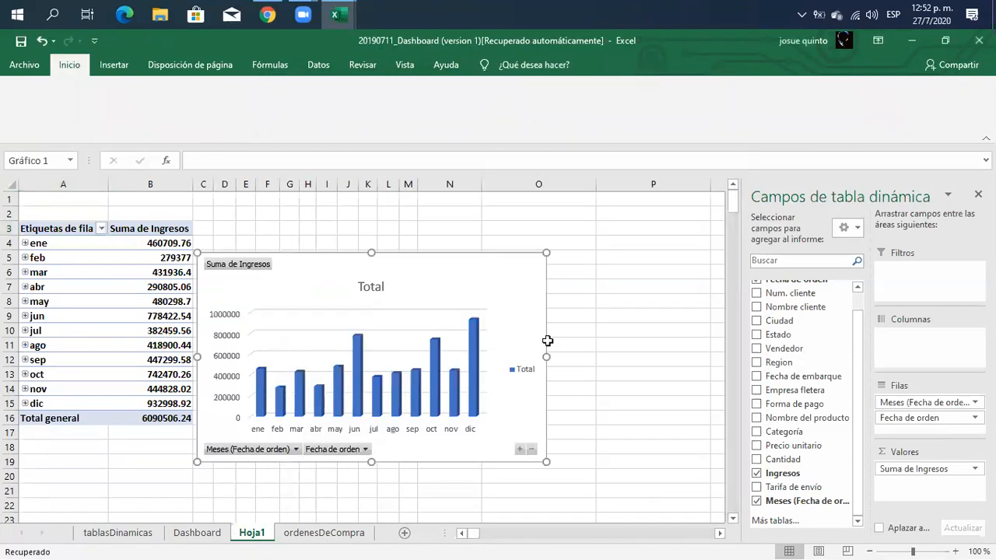
drag(492, 228, 465, 232)
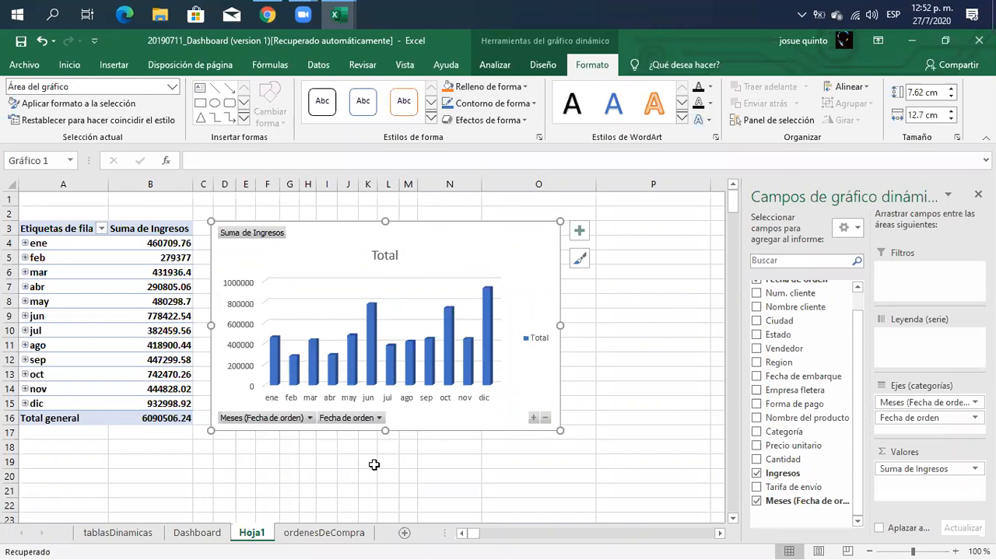
- Create a second pivot table from Tabla1 on the ordenesDeCompra sheet, located in the existing sheet at Hoja1!$A$19
click(211, 532)
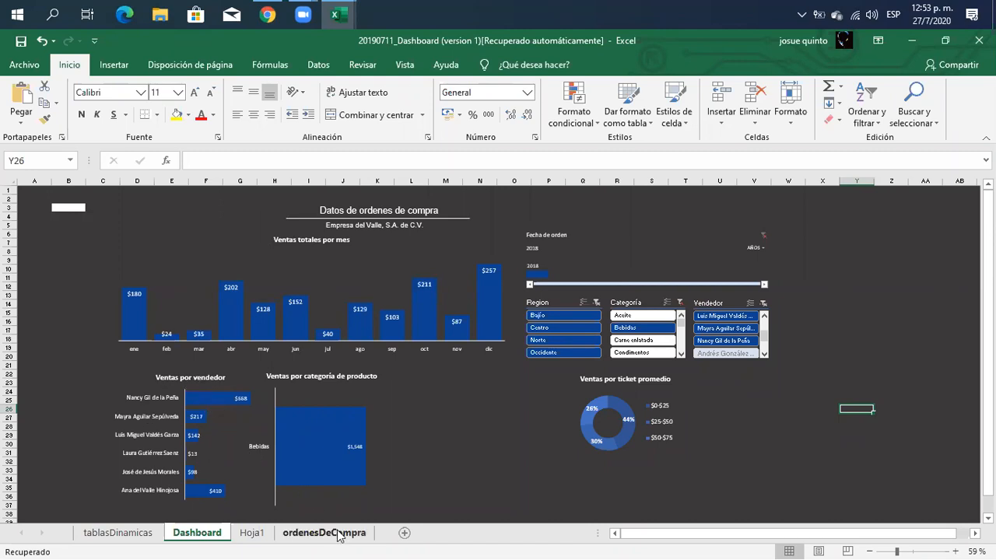
click(311, 534)
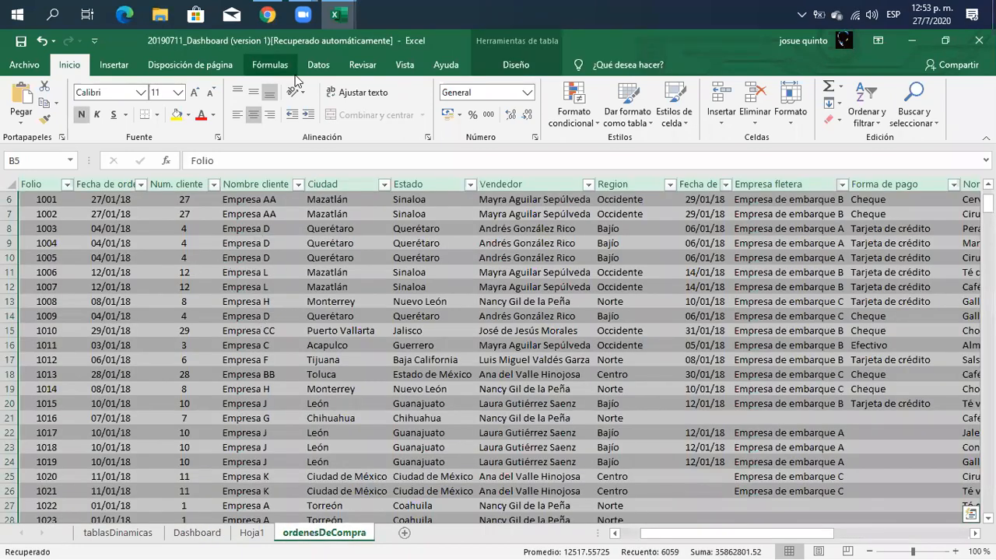
click(114, 65)
click(23, 109)
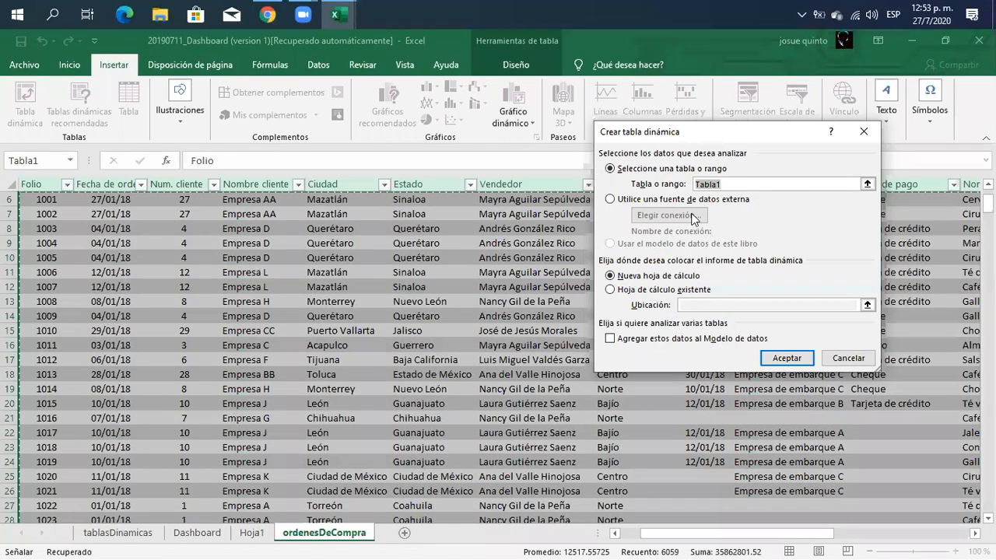
click(676, 291)
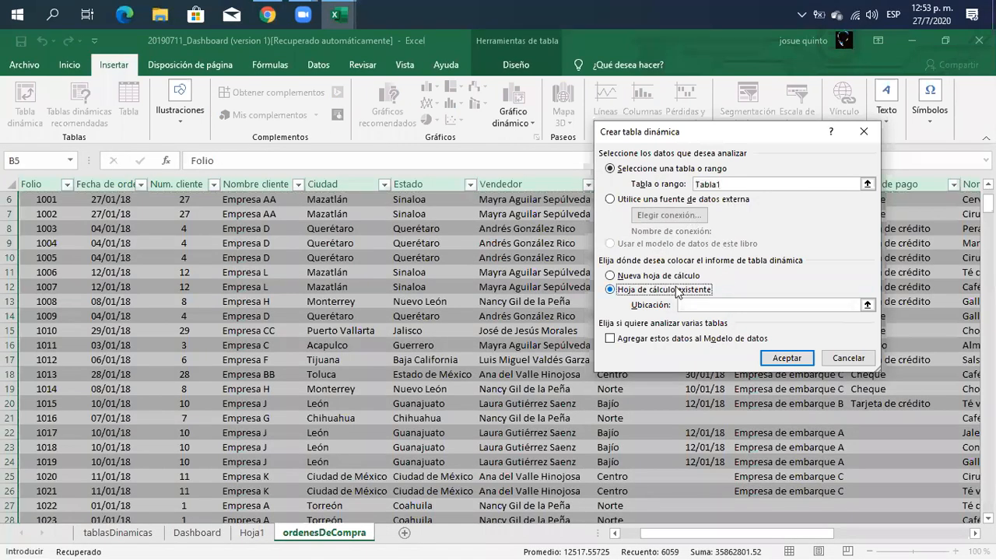
click(704, 304)
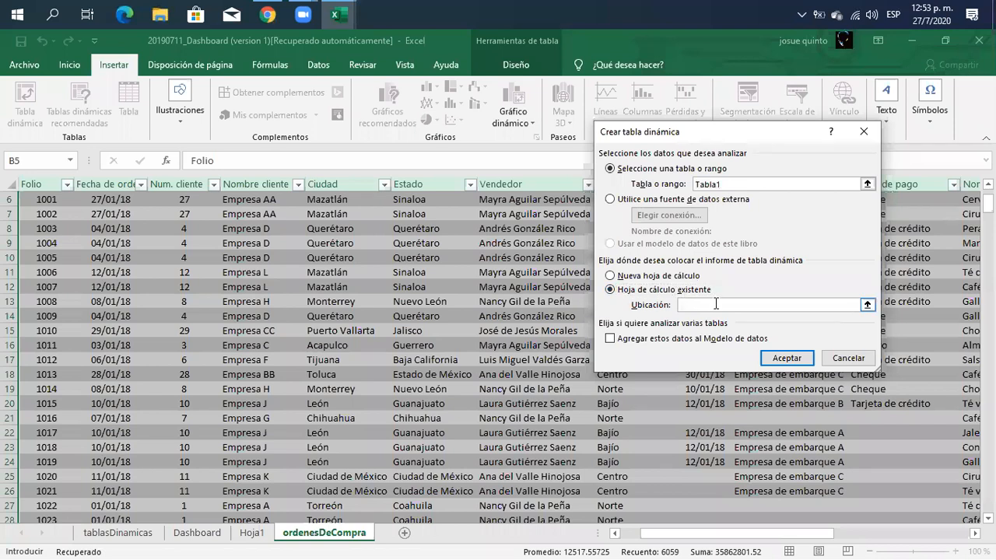
click(253, 532)
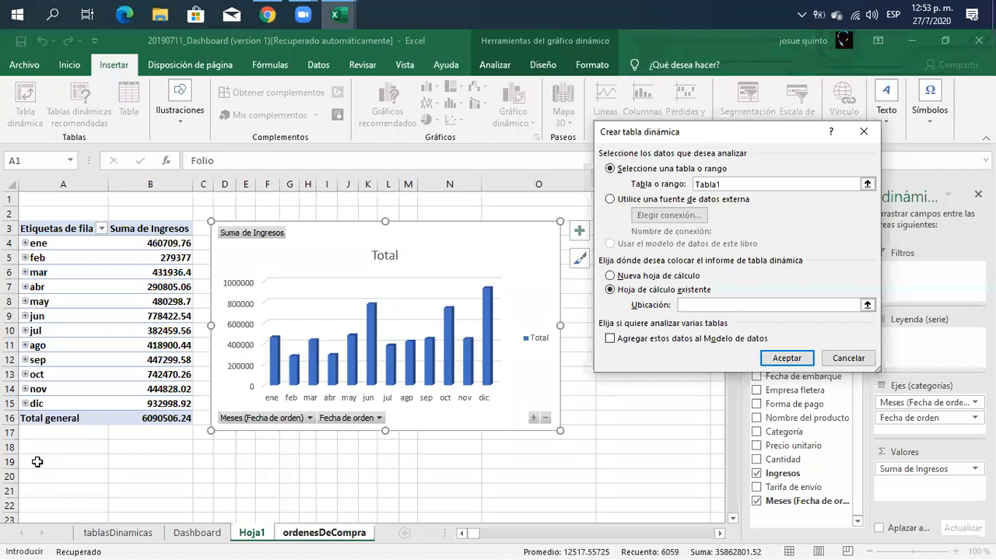
click(37, 462)
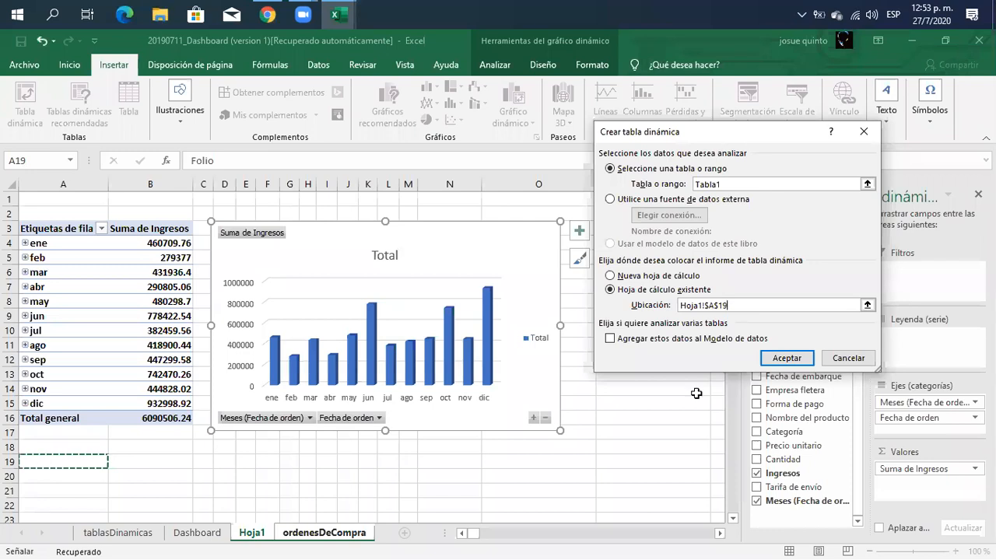
click(771, 359)
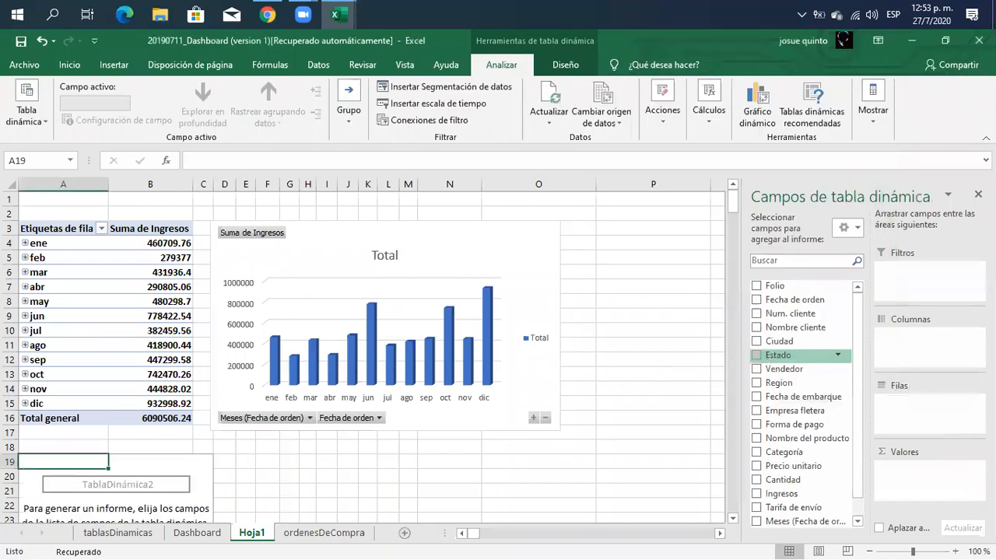
- Place Vendedor in the rows and Ingresos in the values of the second pivot table
click(735, 221)
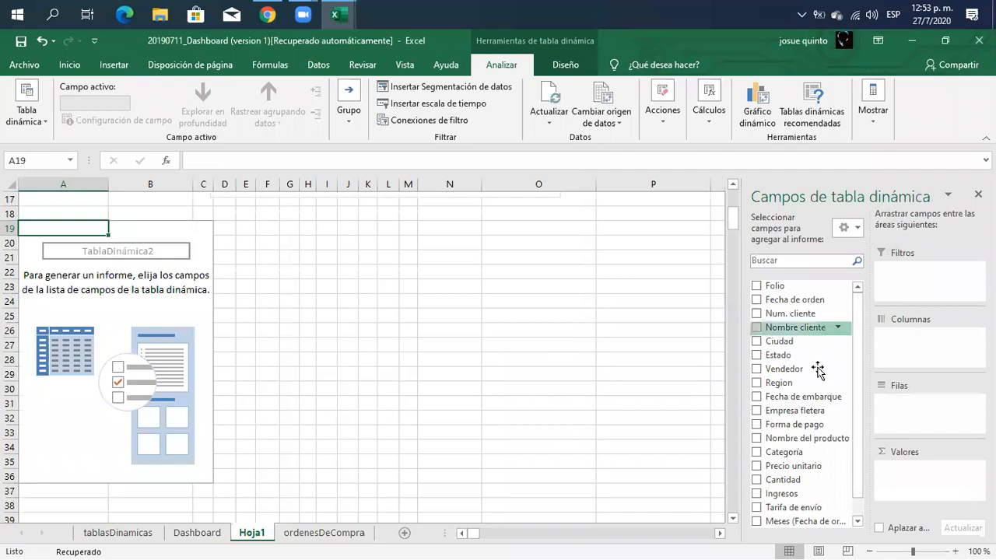
drag(810, 368, 900, 404)
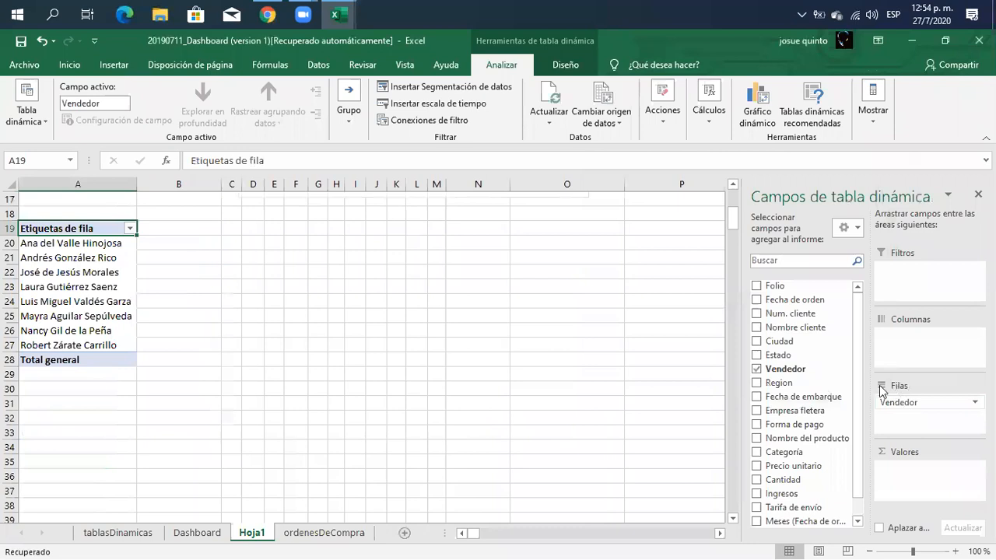
scroll(859, 350, down, 1)
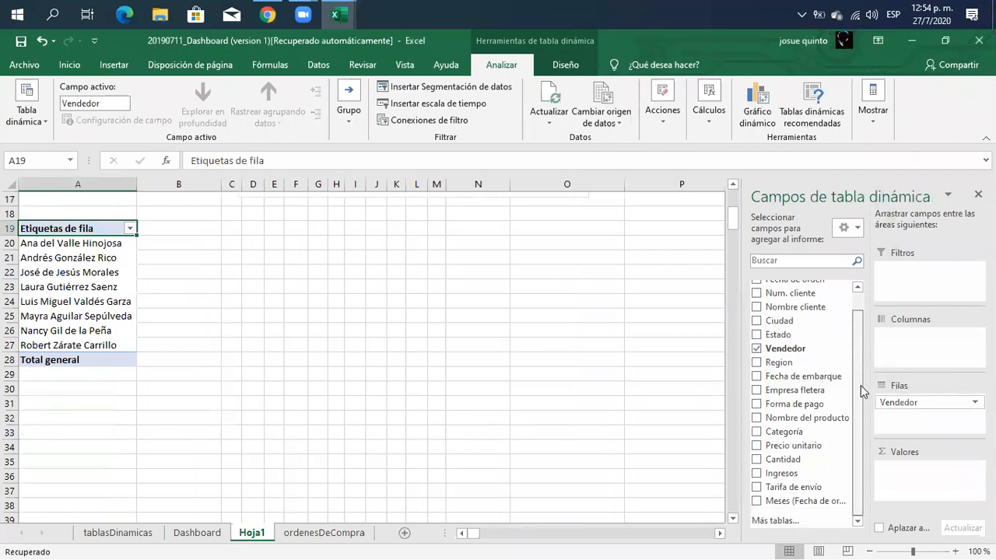
drag(781, 476, 905, 469)
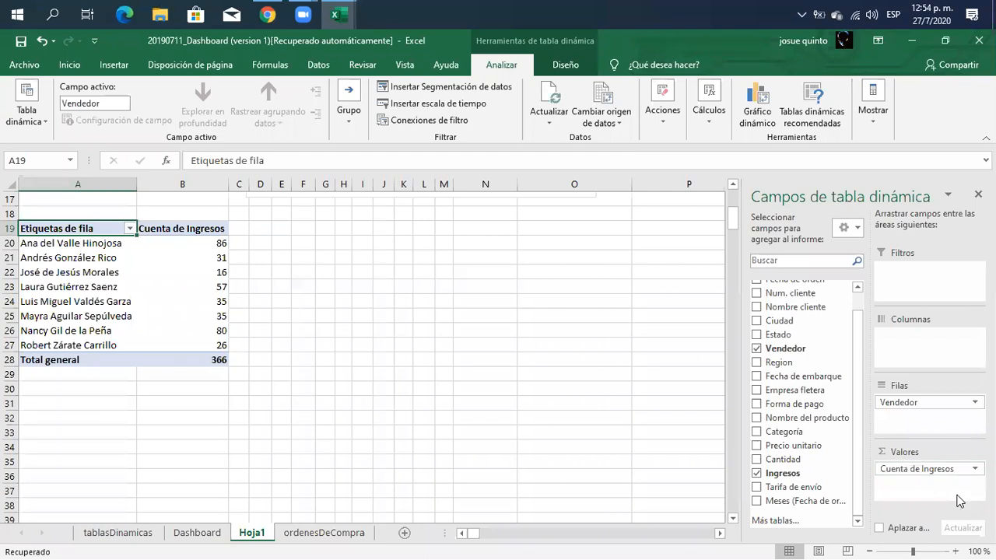
- Change the summary calculation of Ingresos in the seller pivot table to Suma
click(929, 469)
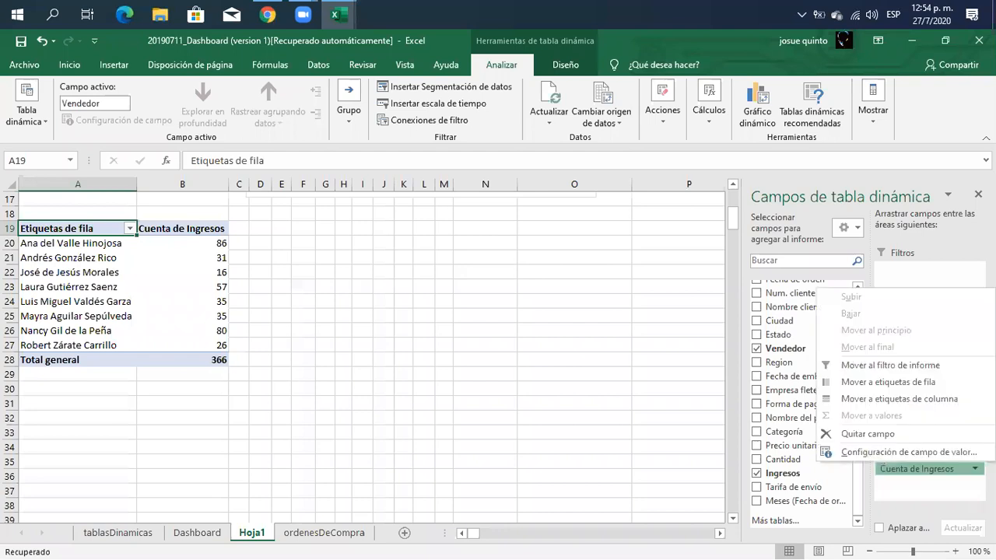
click(908, 452)
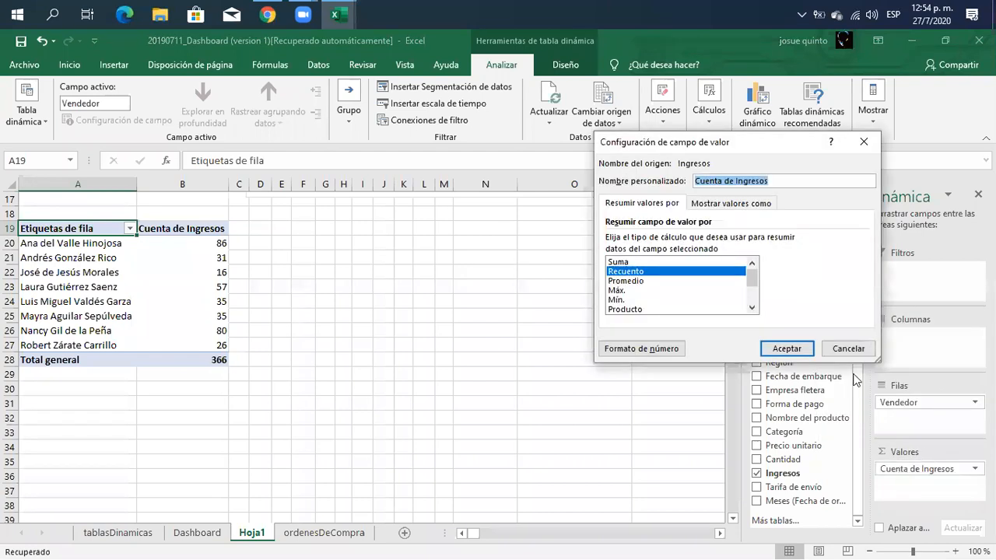
click(626, 263)
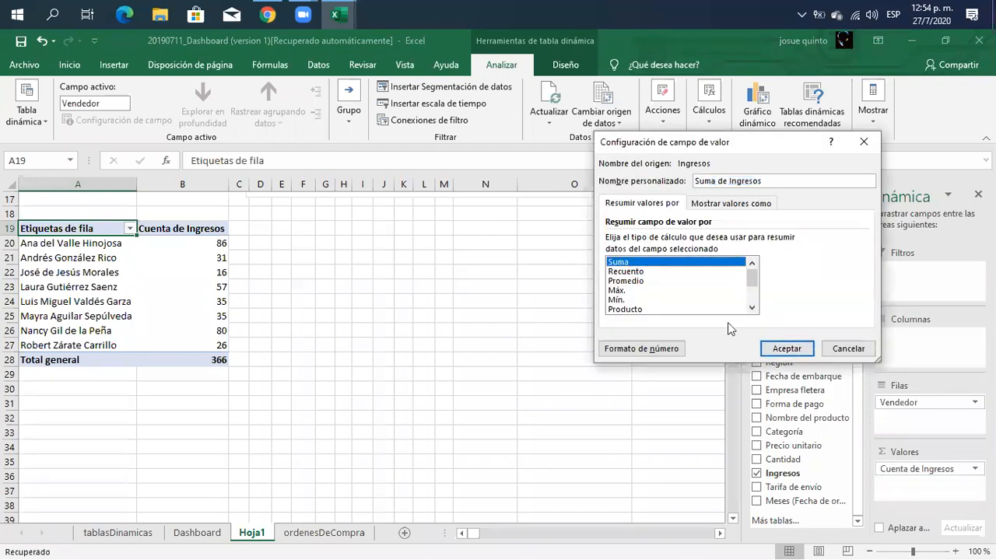
click(786, 348)
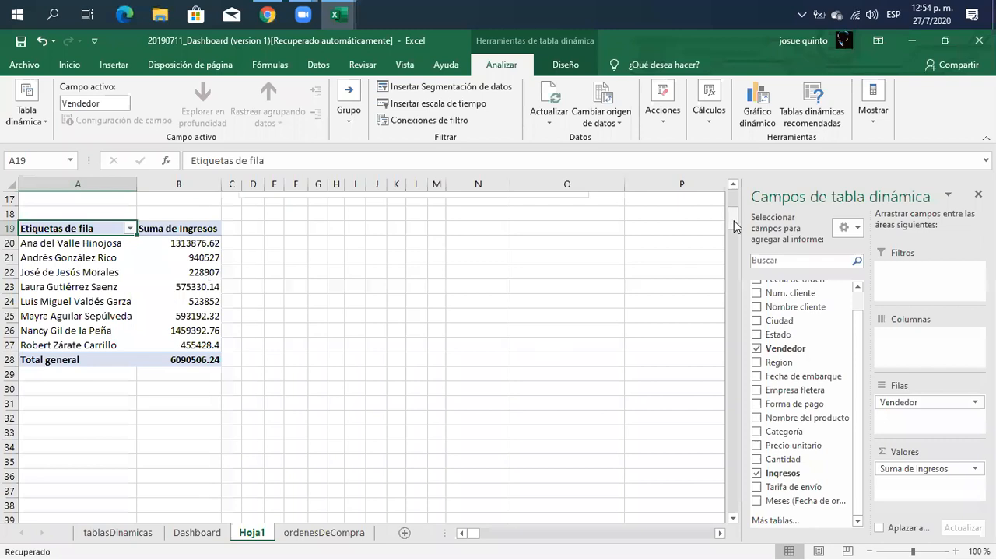
- Compare the income grand total of the monthly pivot table with that of the seller pivot table
drag(734, 224, 732, 212)
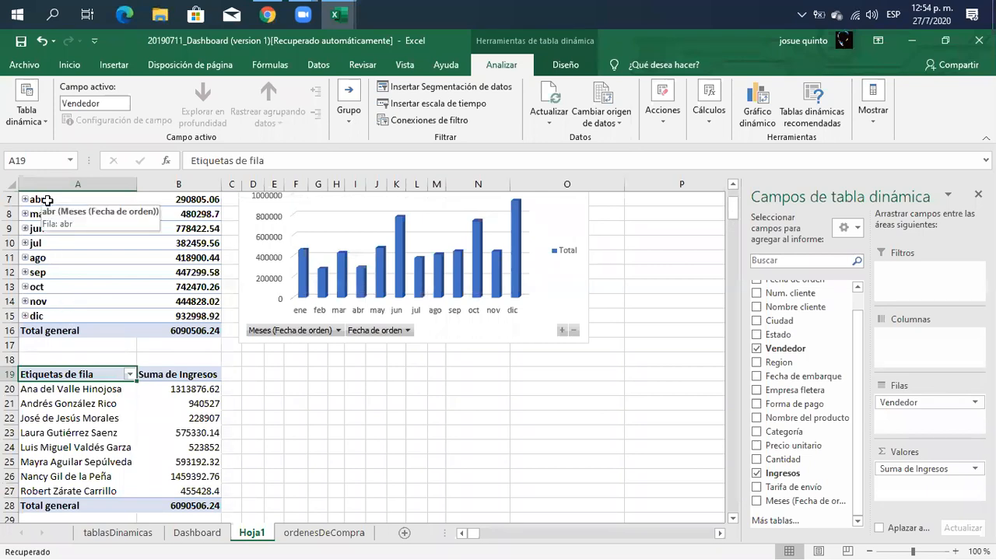
click(199, 331)
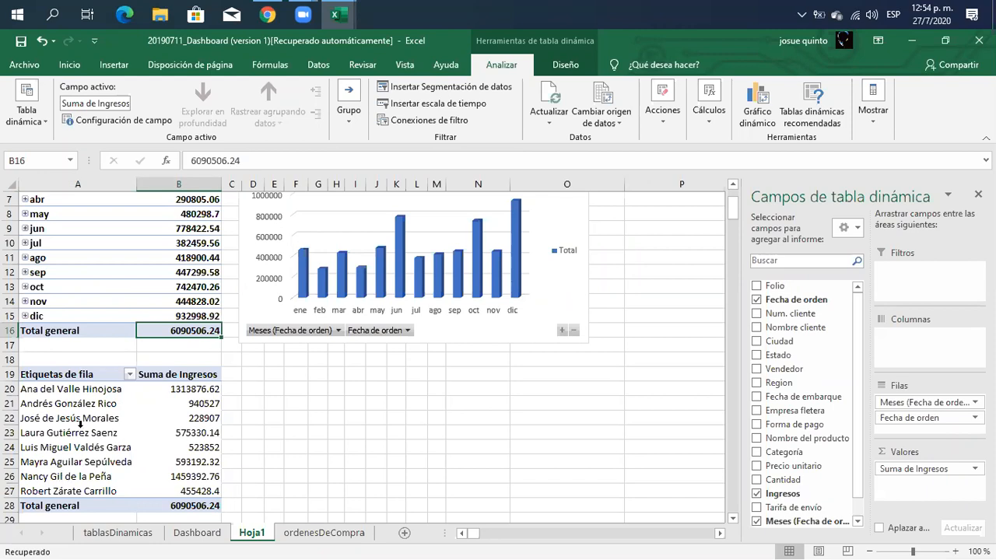
click(180, 505)
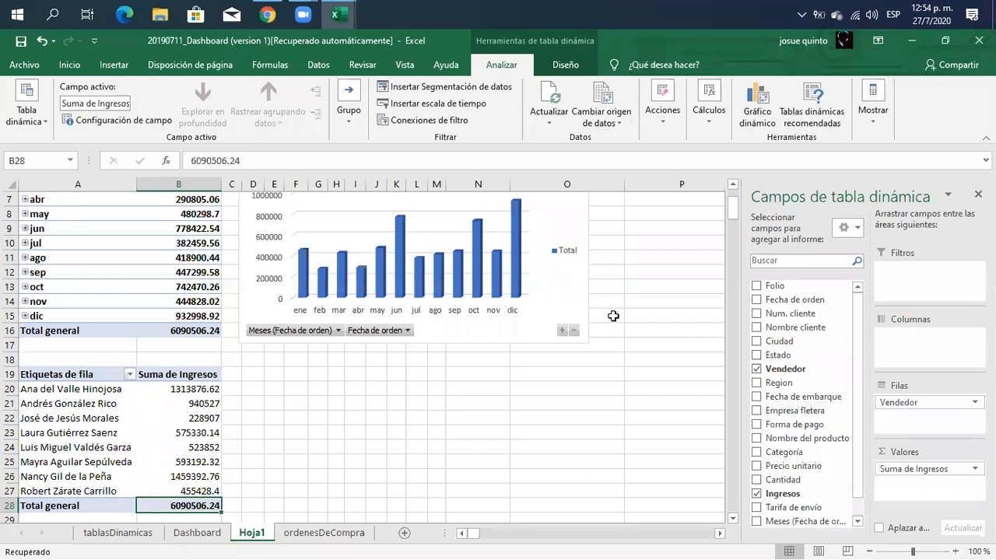
- Start a pivot chart from the seller pivot table and choose the Barras agrupadas type
click(160, 401)
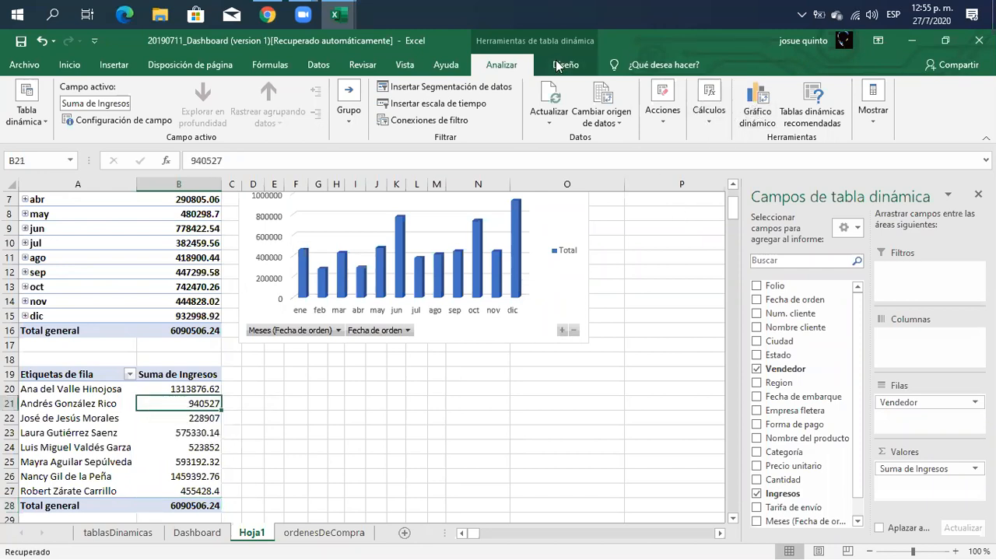
click(756, 112)
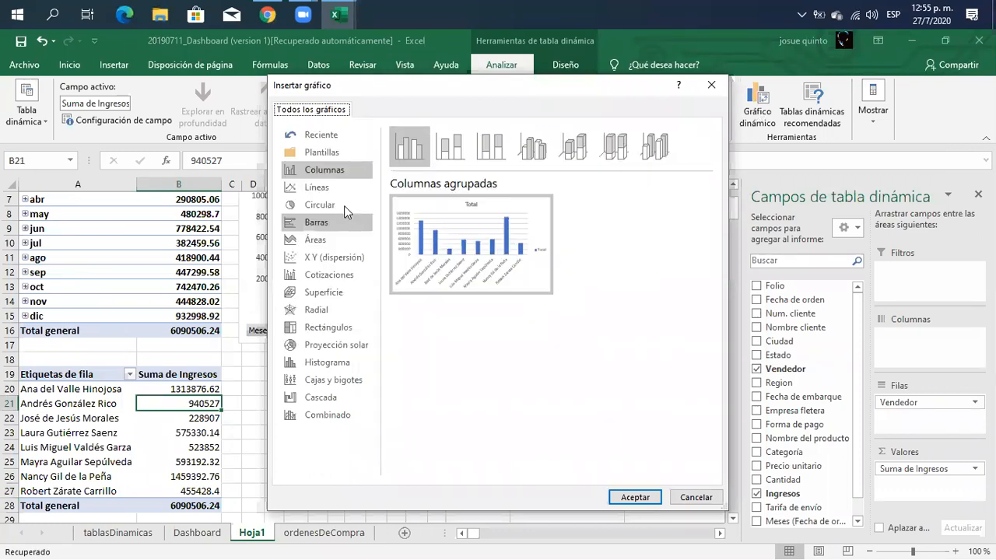
click(333, 222)
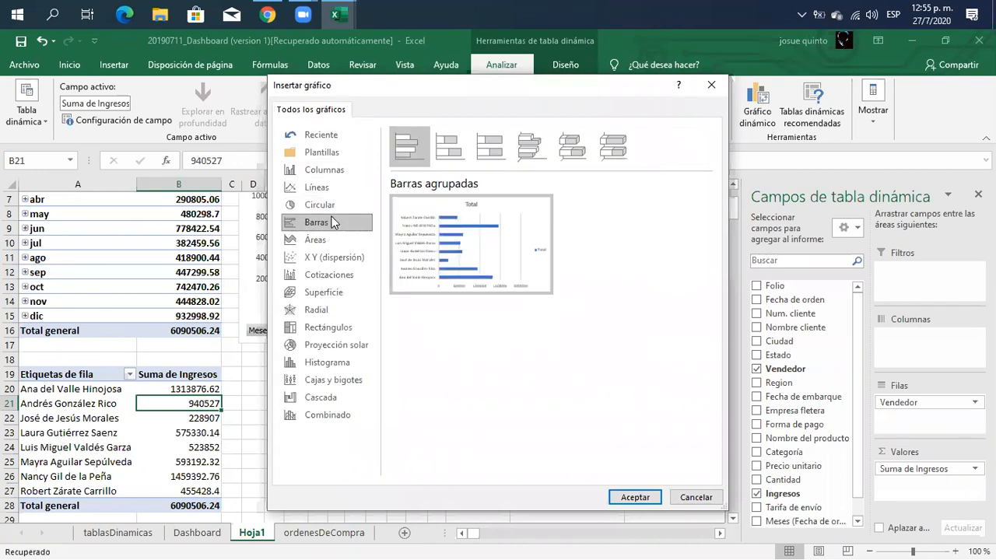
- Compare the previews of the other chart types for the seller data, including Radial, Combinado, Áreas, Circular and Líneas
click(333, 294)
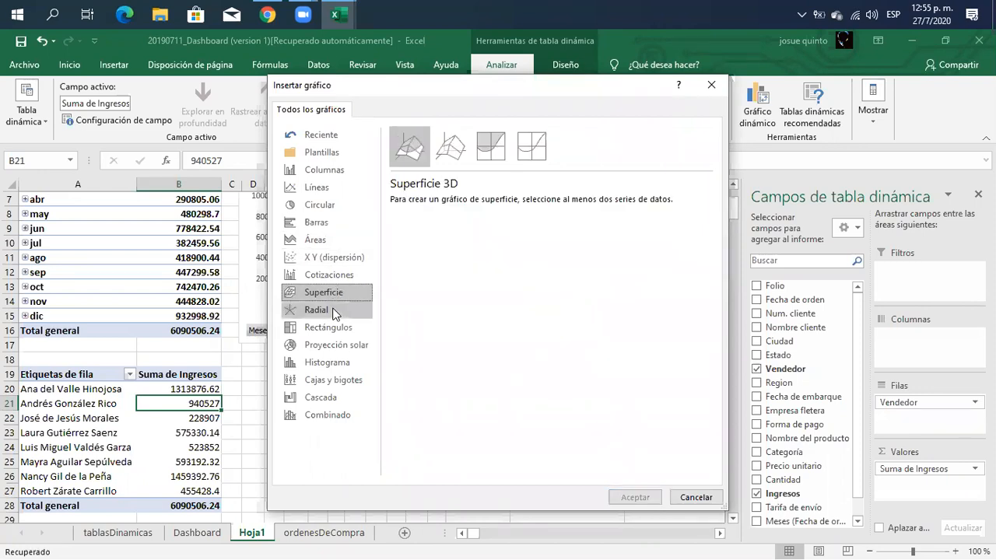
click(334, 310)
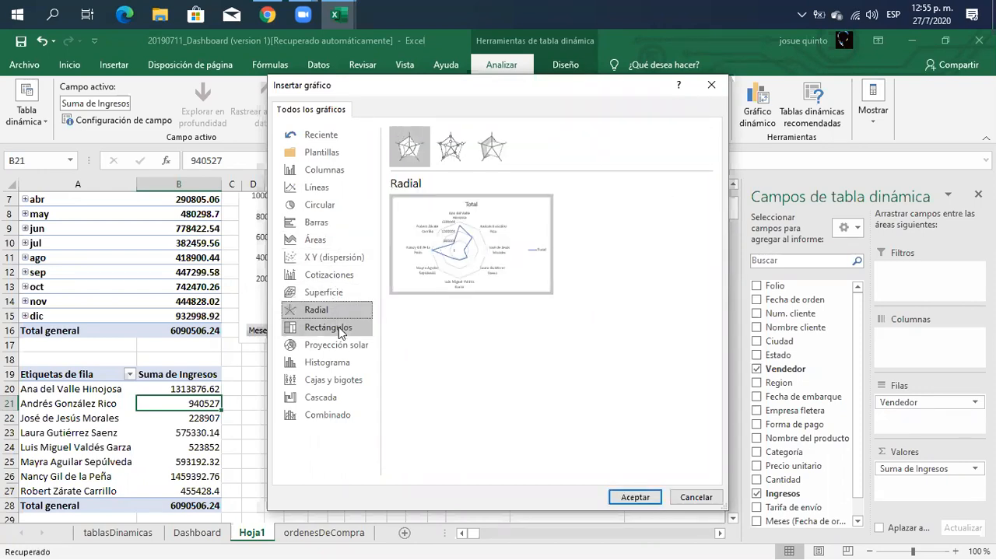
click(336, 327)
click(347, 351)
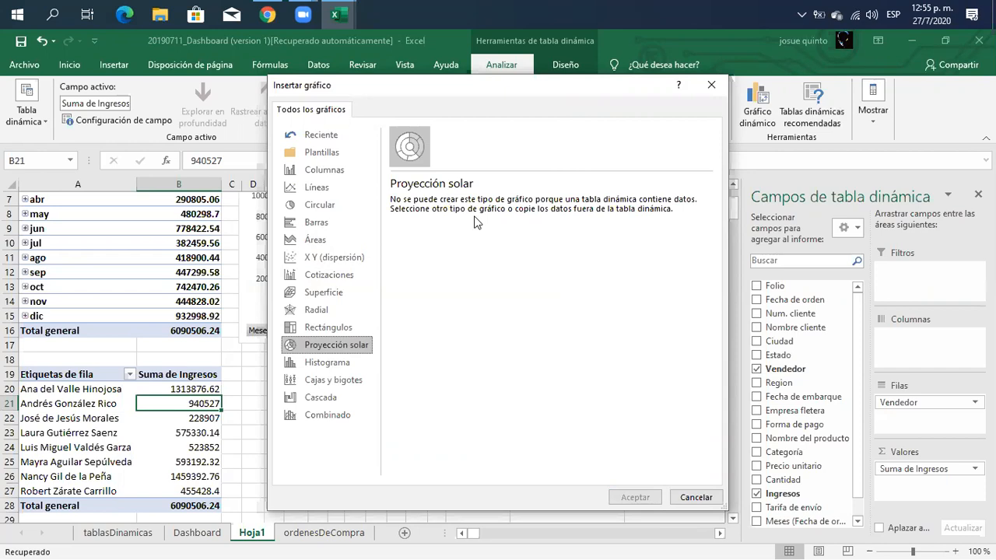
click(343, 364)
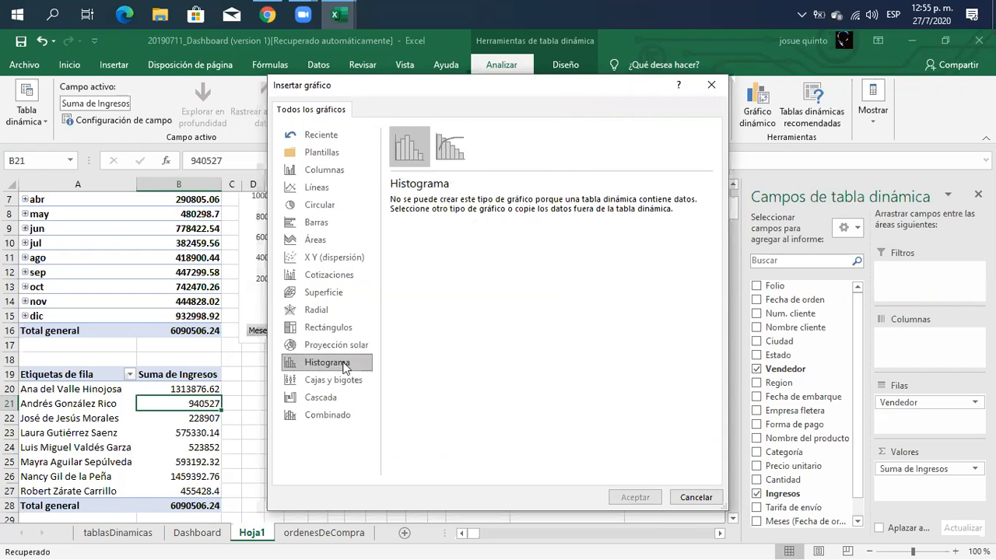
click(335, 380)
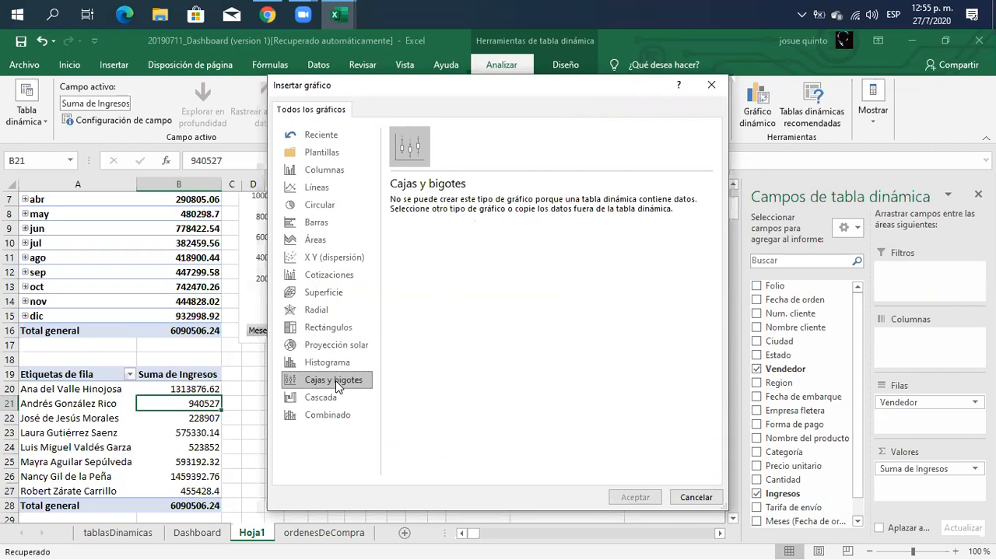
click(335, 396)
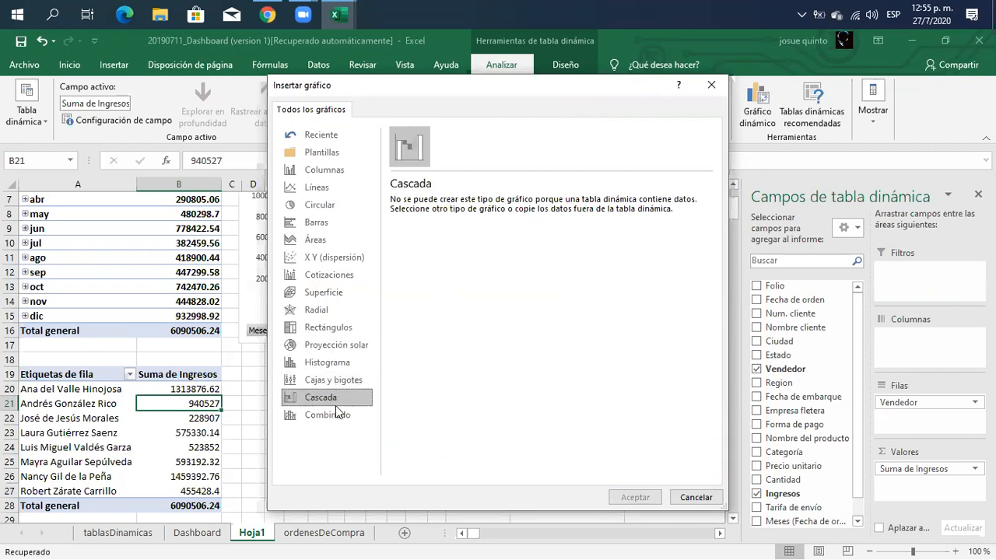
click(337, 414)
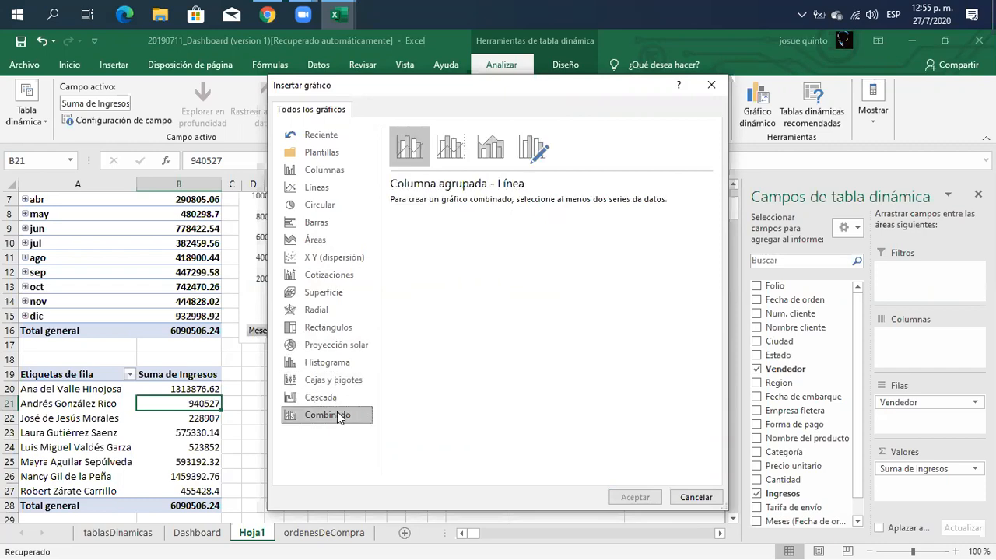
click(339, 268)
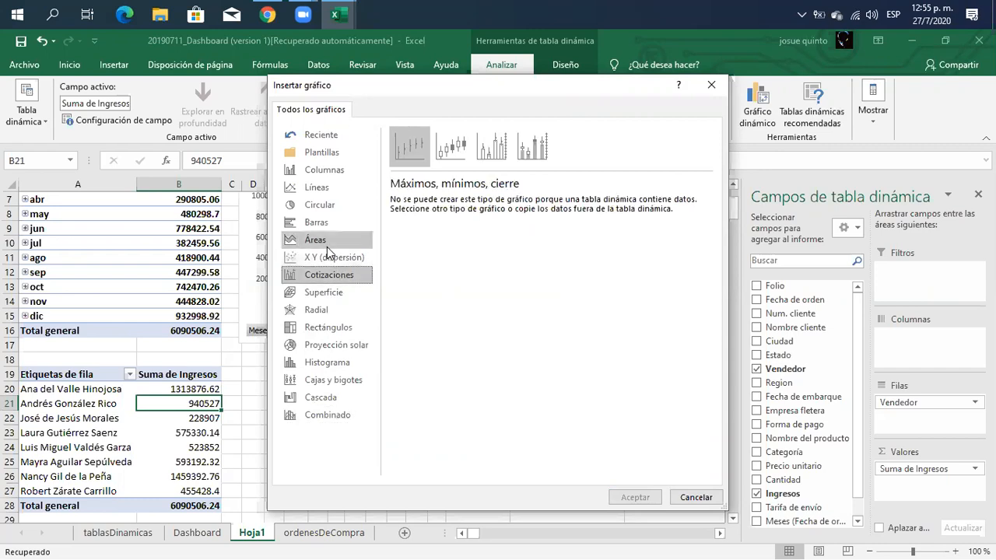
click(324, 242)
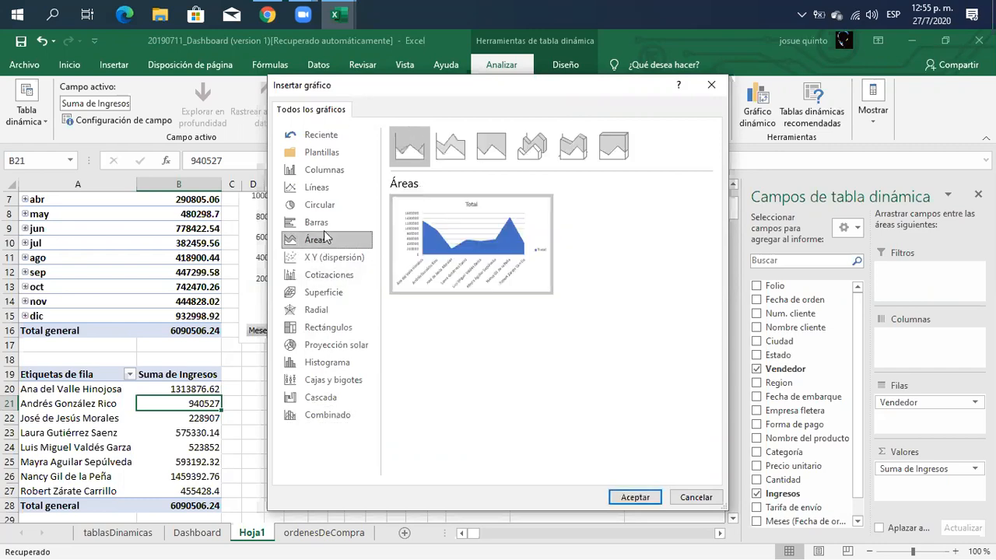
click(323, 227)
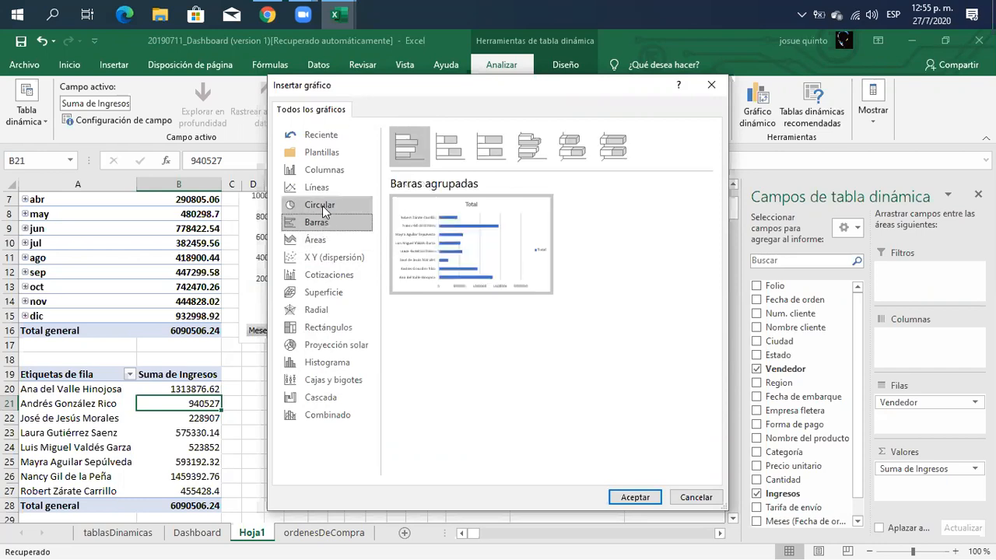
click(322, 205)
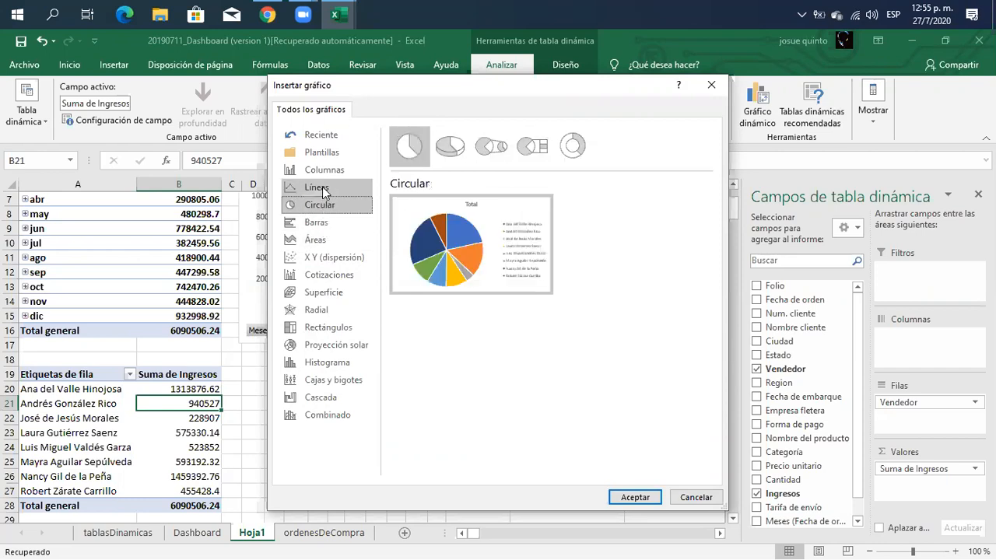
click(322, 188)
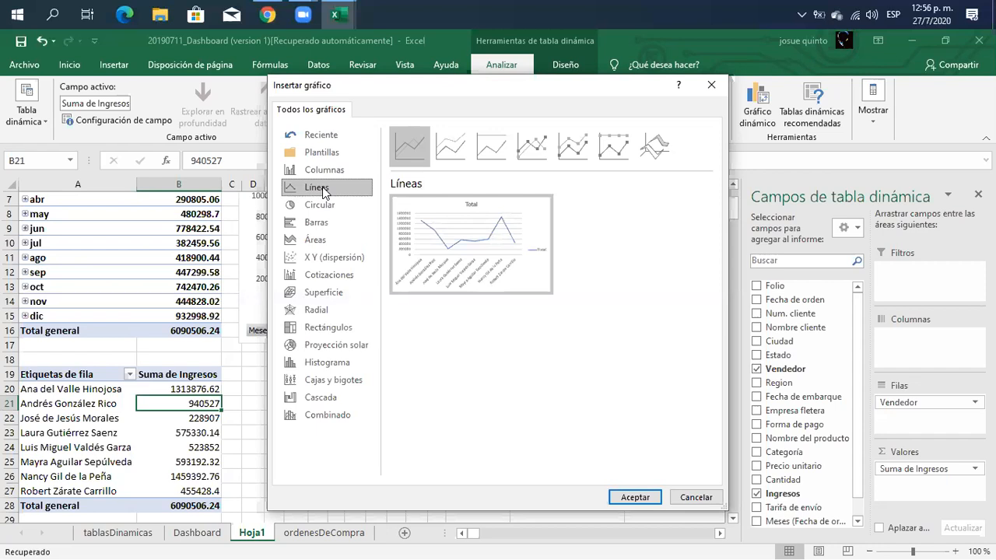
- Insert the seller income chart as Barras agrupadas and place it beside the seller pivot table, below the monthly chart
click(330, 224)
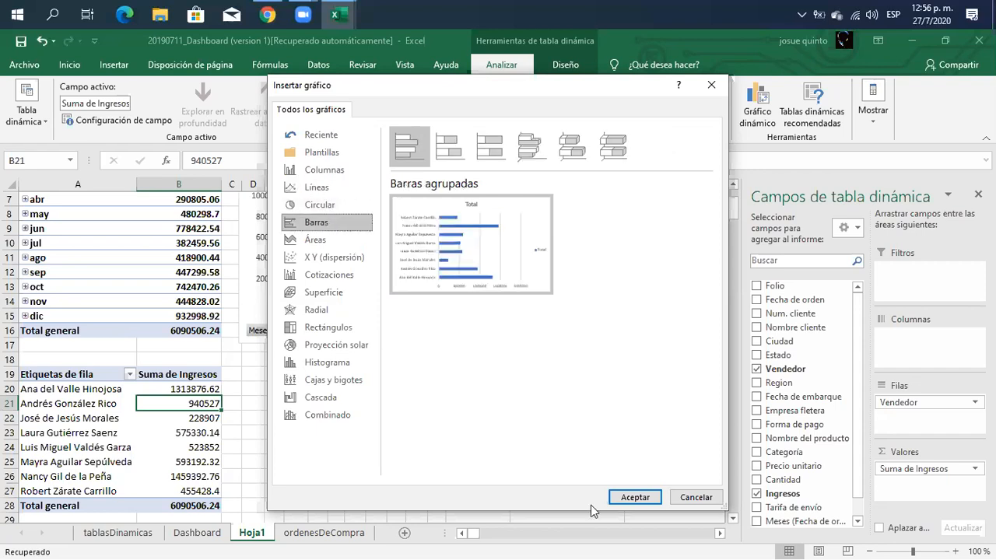
click(634, 497)
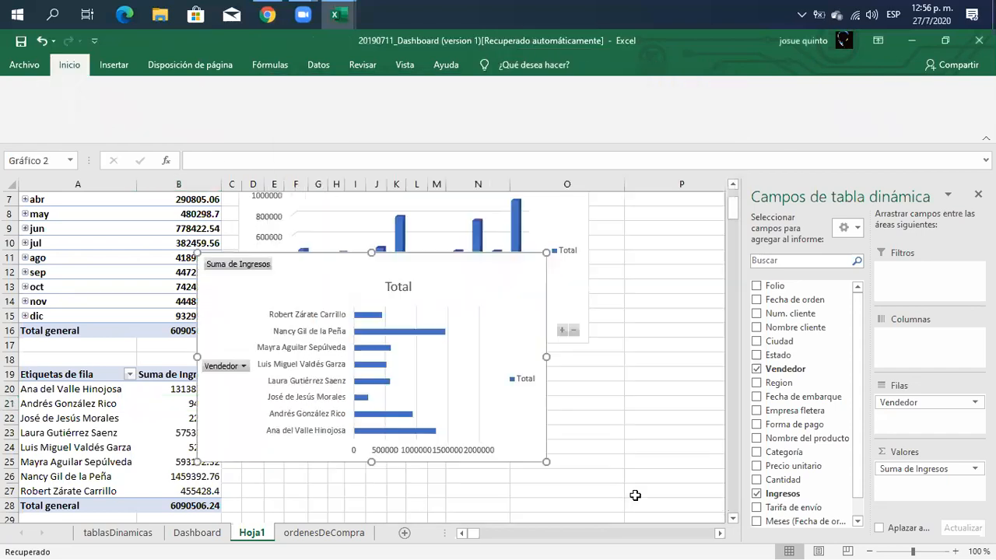
mouse_move(444, 266)
mouse_down()
mouse_move(522, 351)
mouse_move(484, 377)
mouse_up()
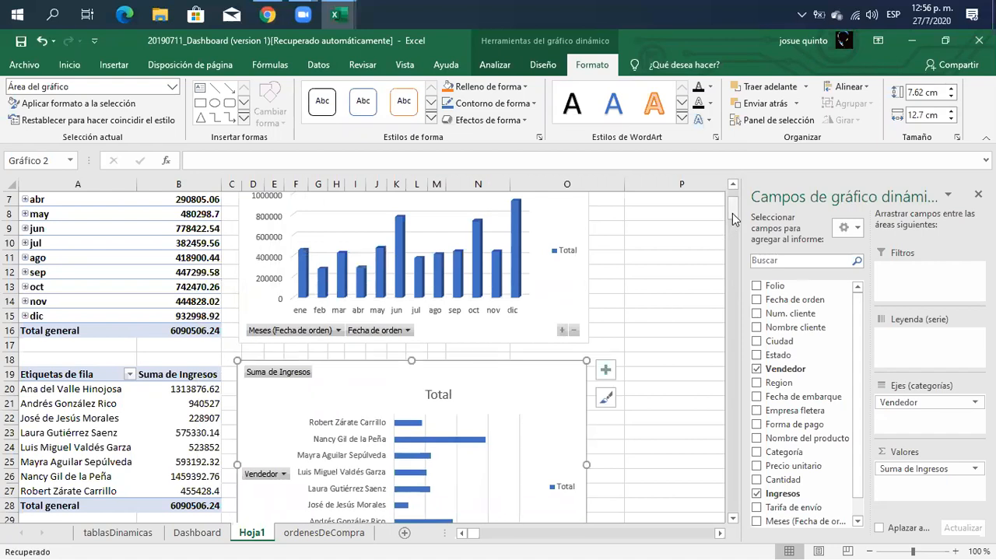
- Examine the monthly, seller and product category sales charts on the Dashboard sheet and the fields they use
drag(732, 213, 733, 232)
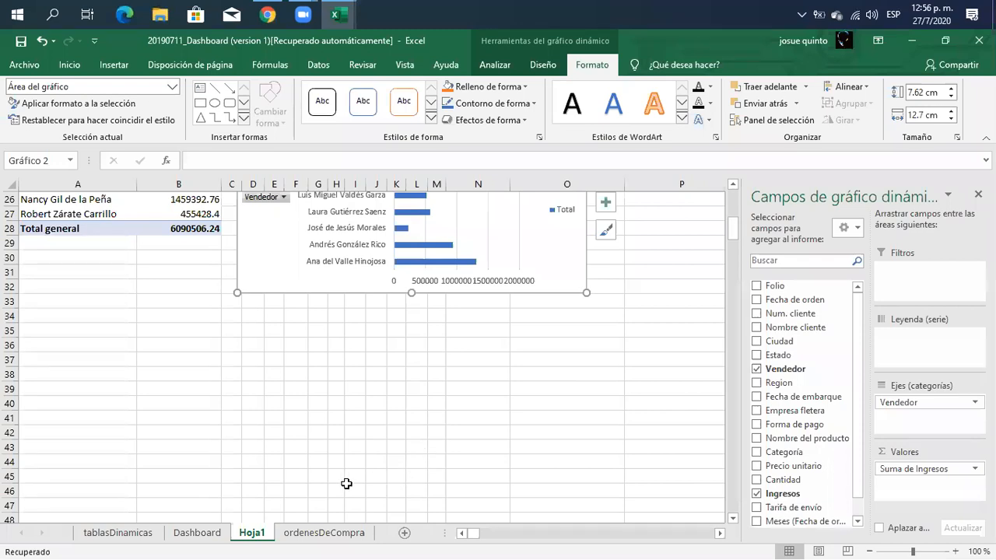
click(216, 532)
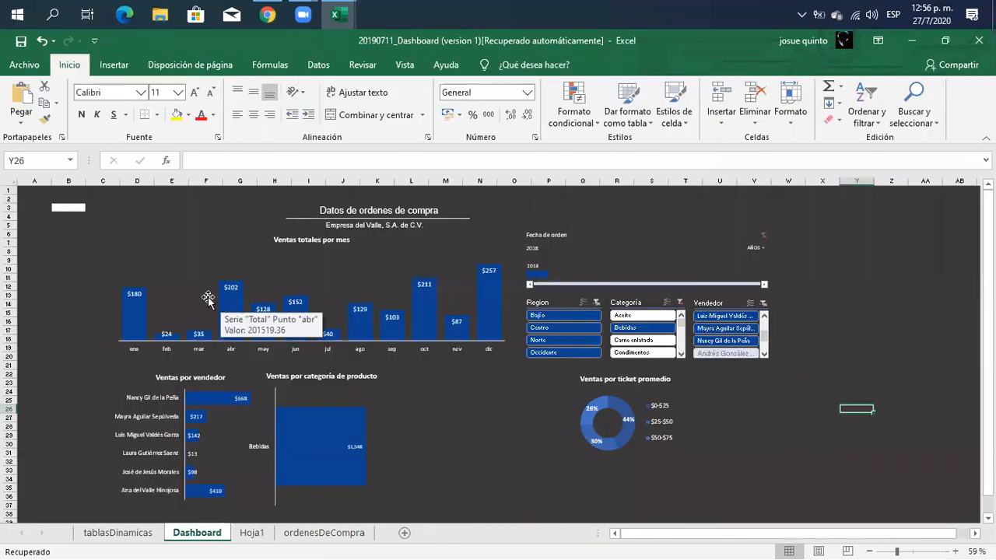
click(206, 293)
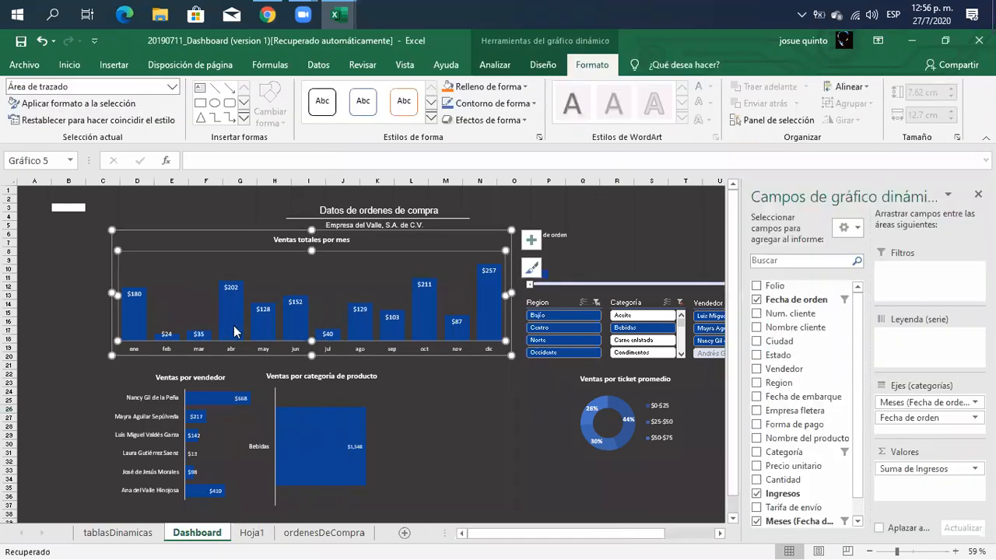
click(110, 405)
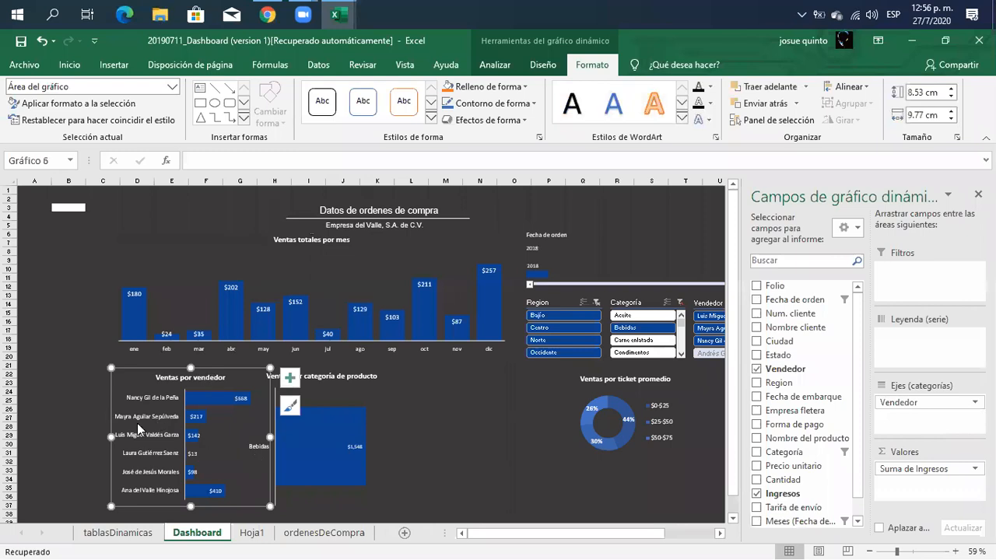
click(371, 395)
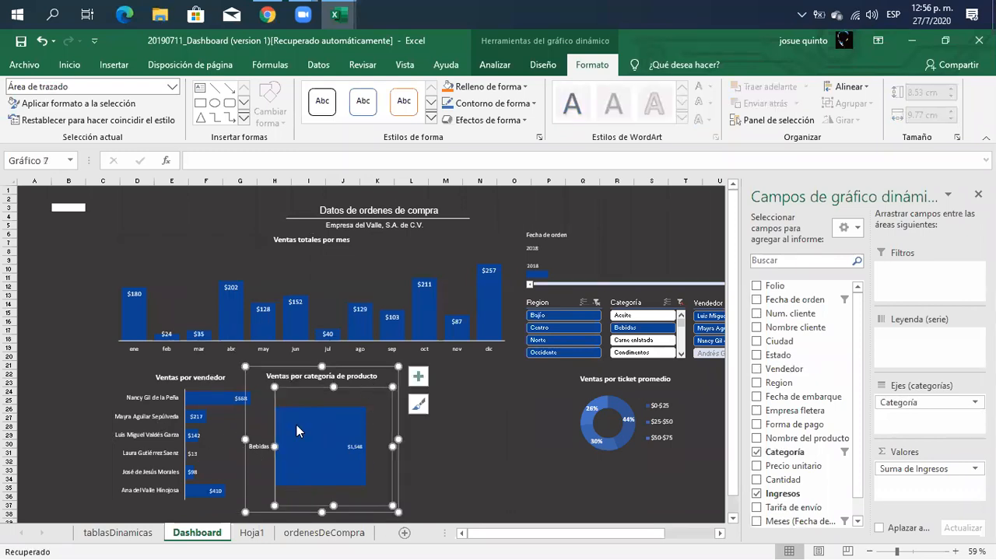
- Create a third pivot table from Tabla1 on the ordenesDeCompra sheet, located in the existing sheet at Hoja1!$A$35
click(298, 535)
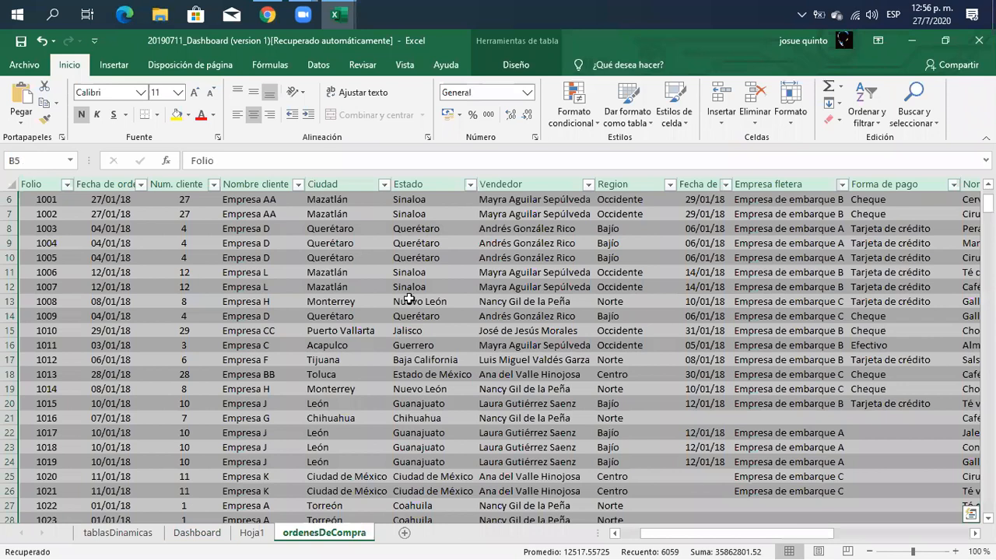
click(124, 66)
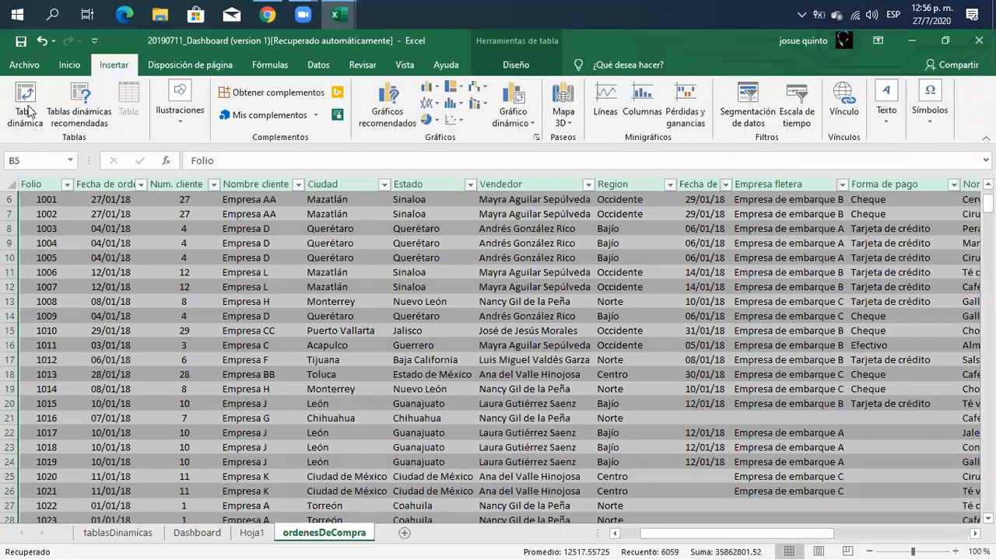
click(28, 111)
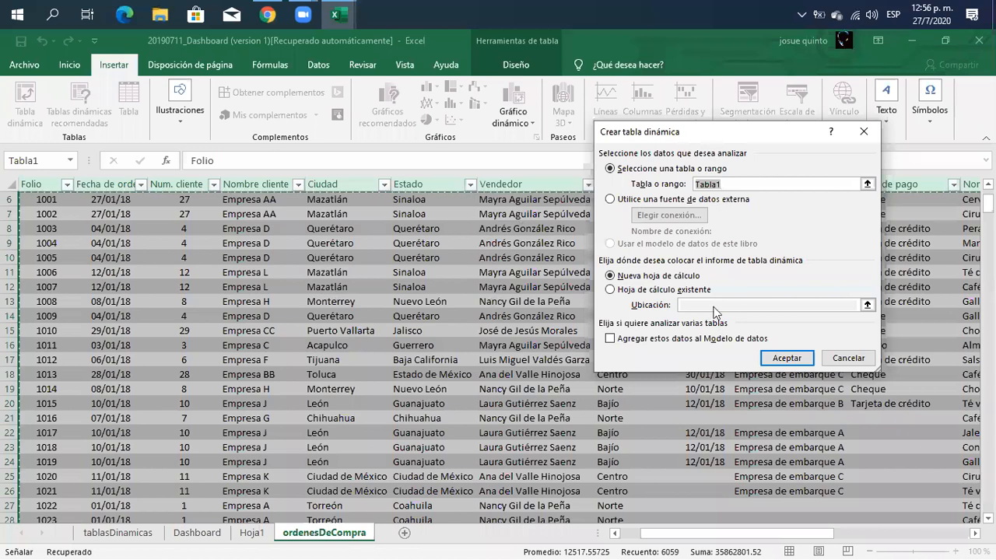
click(694, 293)
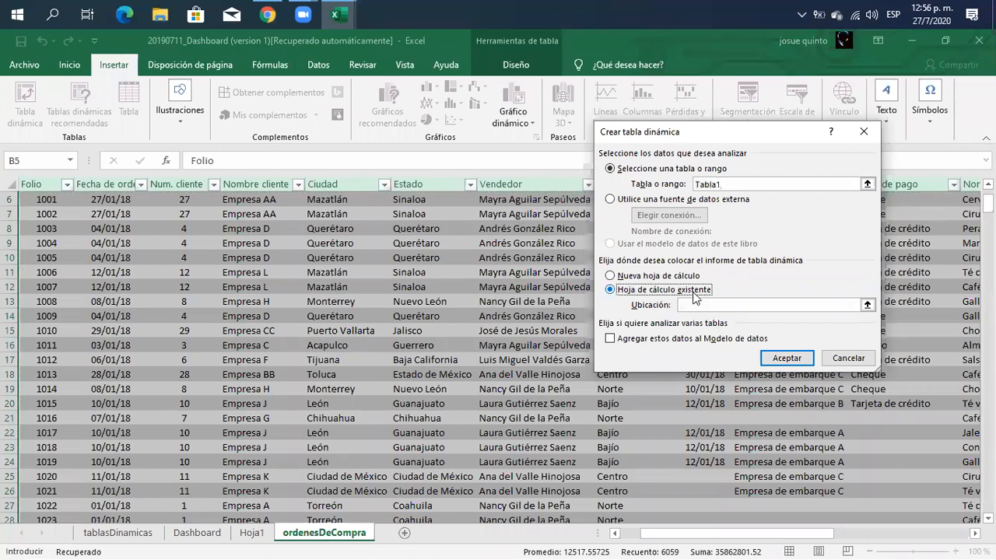
click(696, 305)
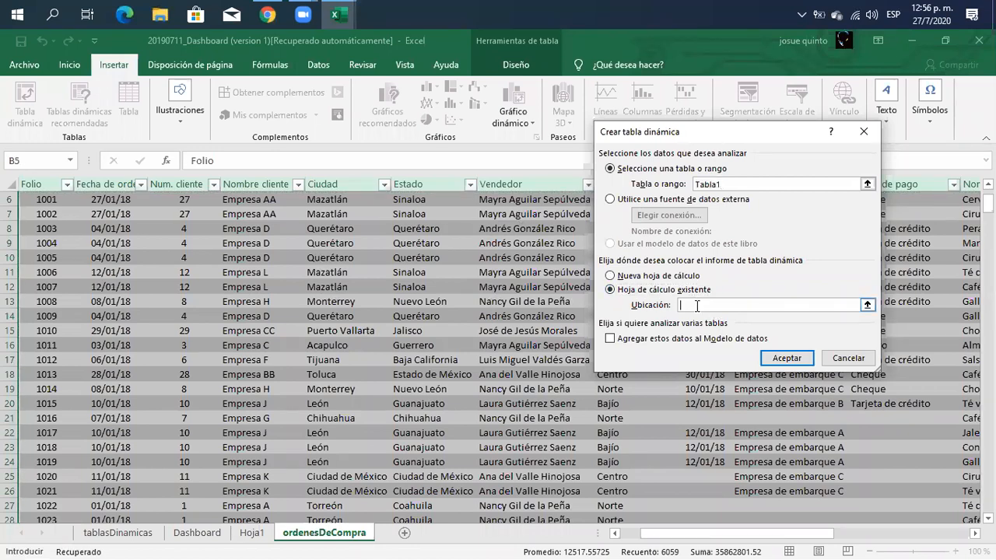
click(257, 537)
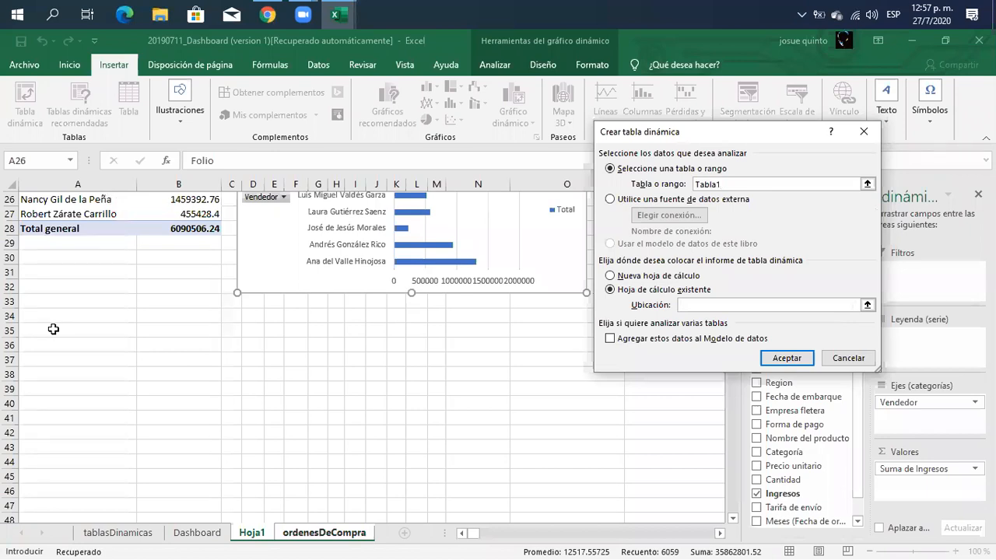
click(53, 329)
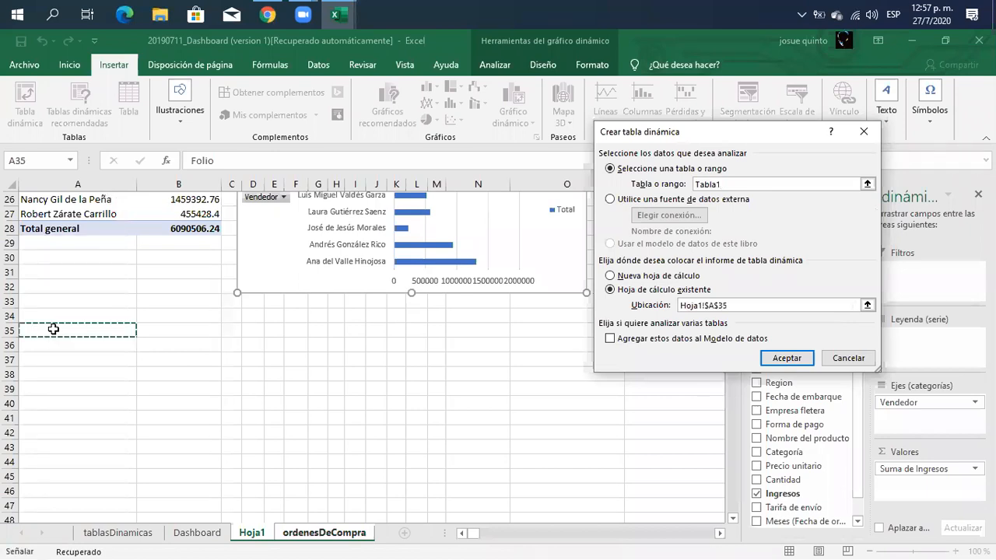
click(801, 358)
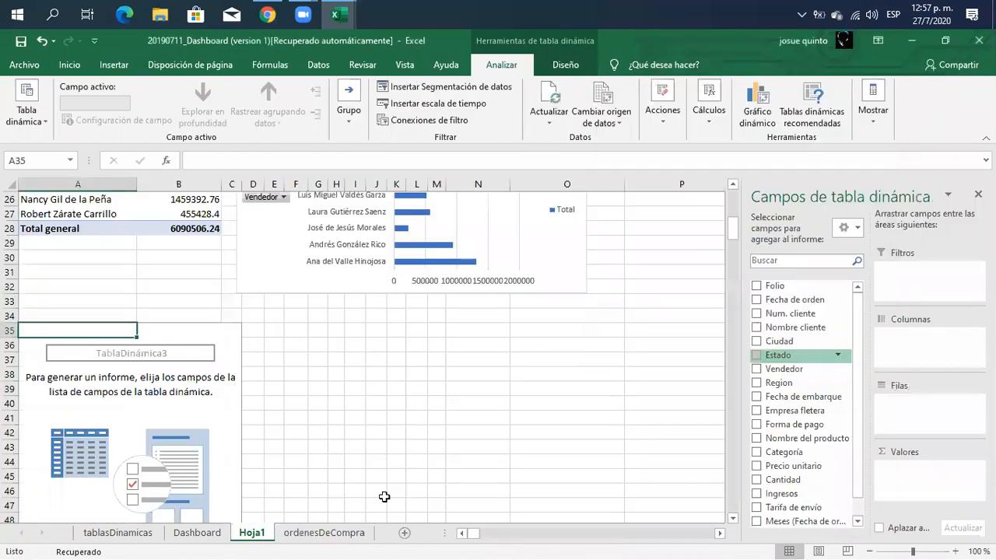
- Check which fields the Ventas por categoría de producto chart on the Dashboard sheet uses, and return to Hoja1
click(214, 536)
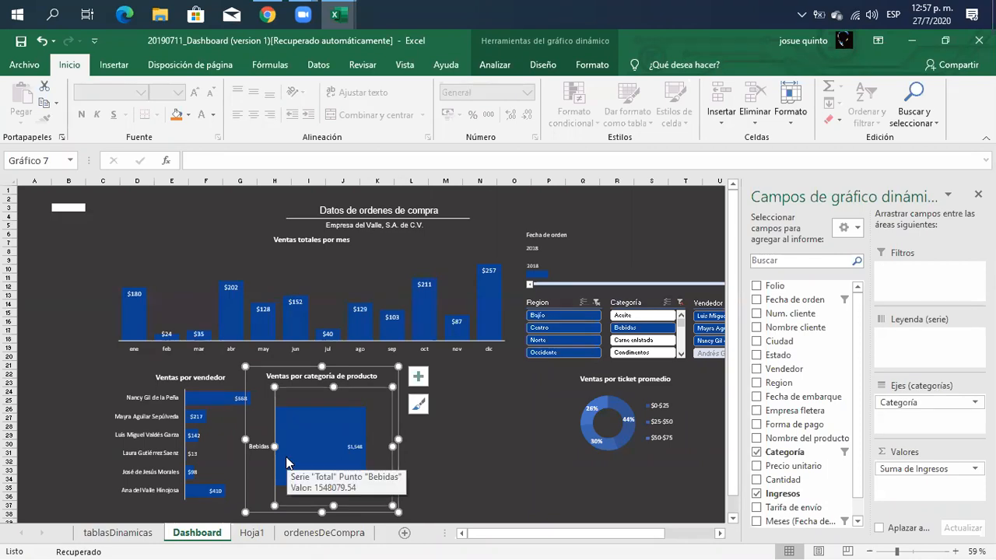
click(251, 532)
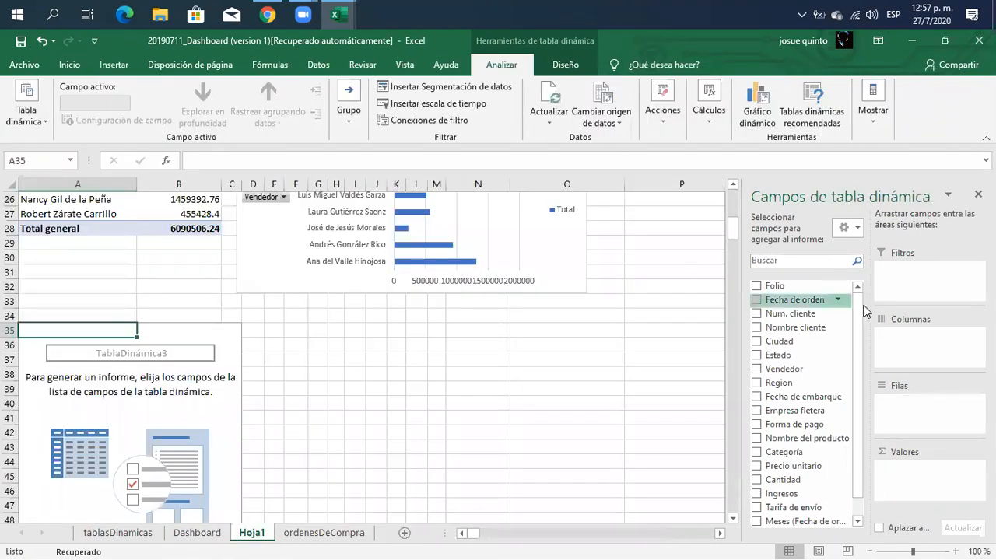
mouse_move(859, 308)
mouse_down()
mouse_move(859, 343)
mouse_move(859, 310)
mouse_up()
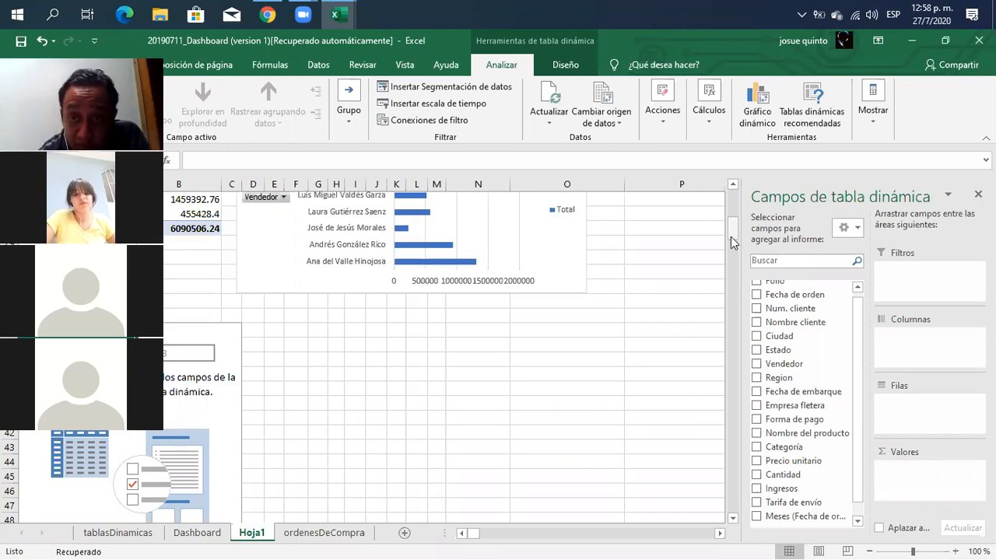
mouse_move(738, 229)
mouse_down()
mouse_move(732, 192)
mouse_move(737, 225)
mouse_up()
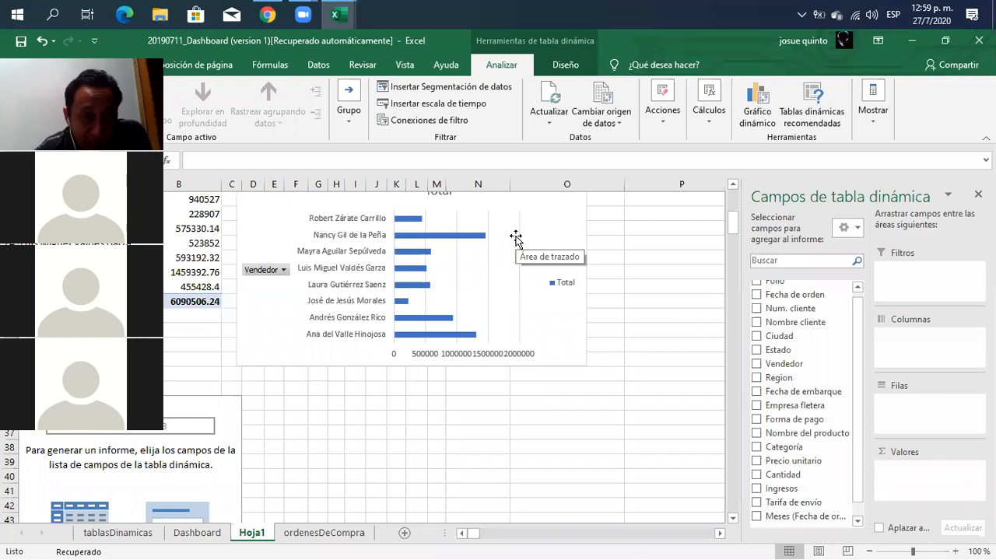
- Recheck the fields of the Ventas por categoría de producto chart on the Dashboard sheet, and return to Hoja1
click(198, 533)
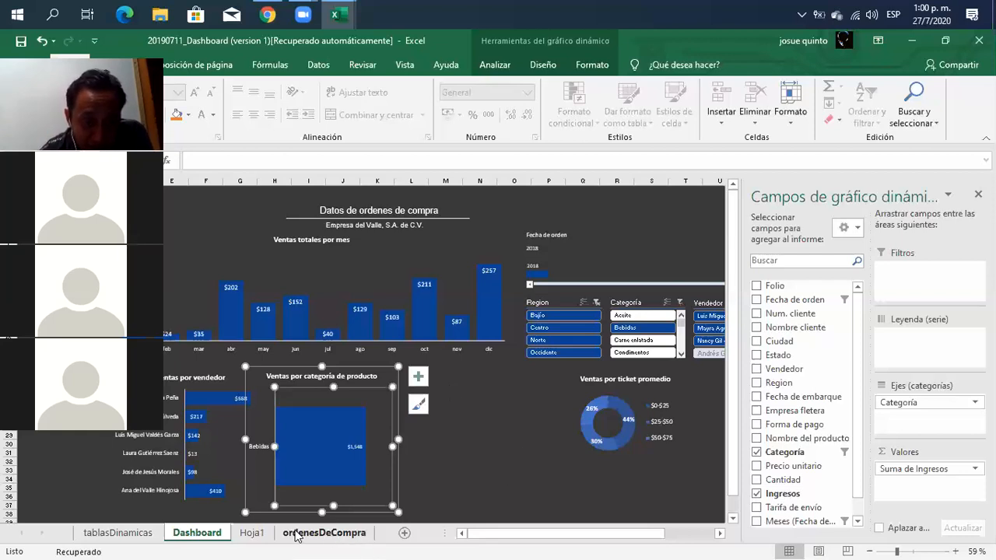
click(252, 534)
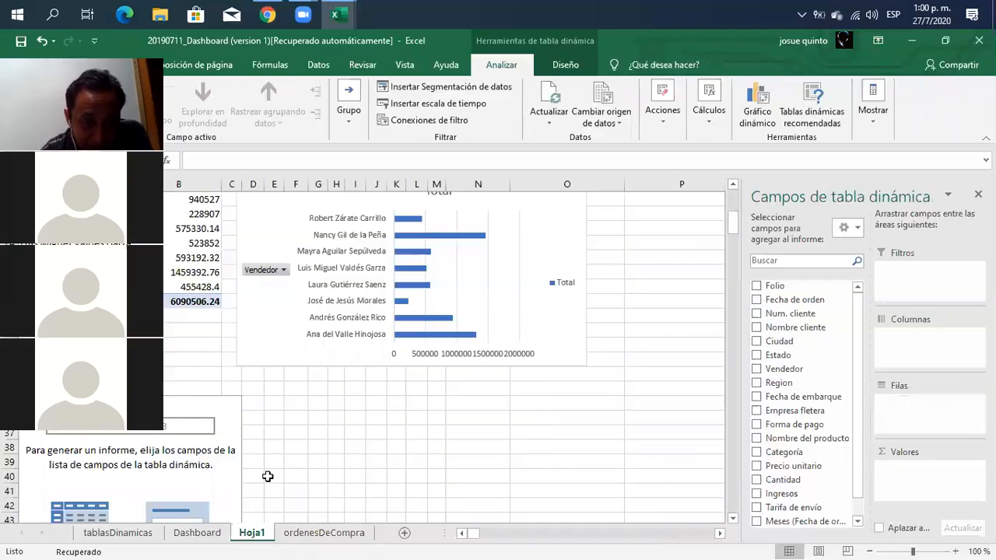
- Add Categoría to the rows and Ingresos to the values of the empty pivot table at A35
click(215, 414)
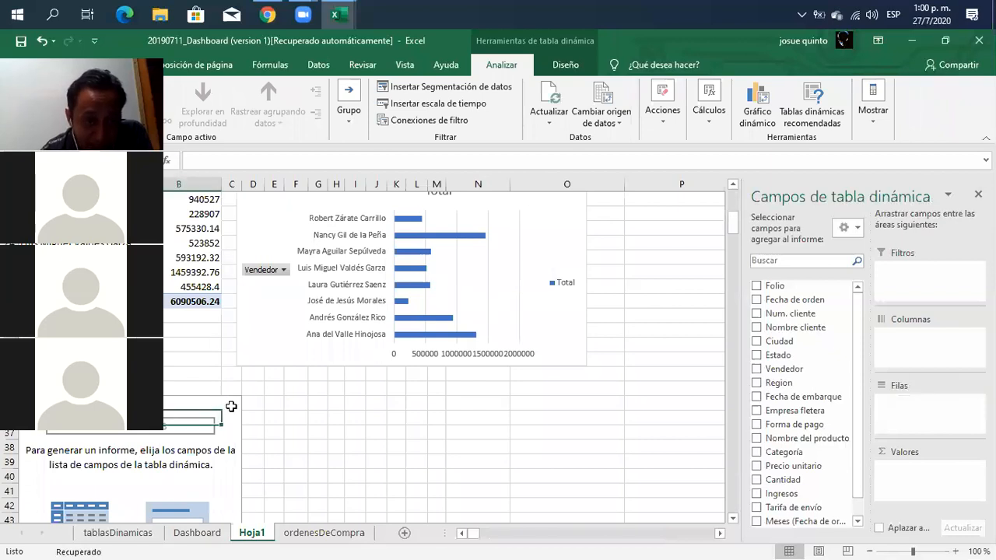
click(231, 406)
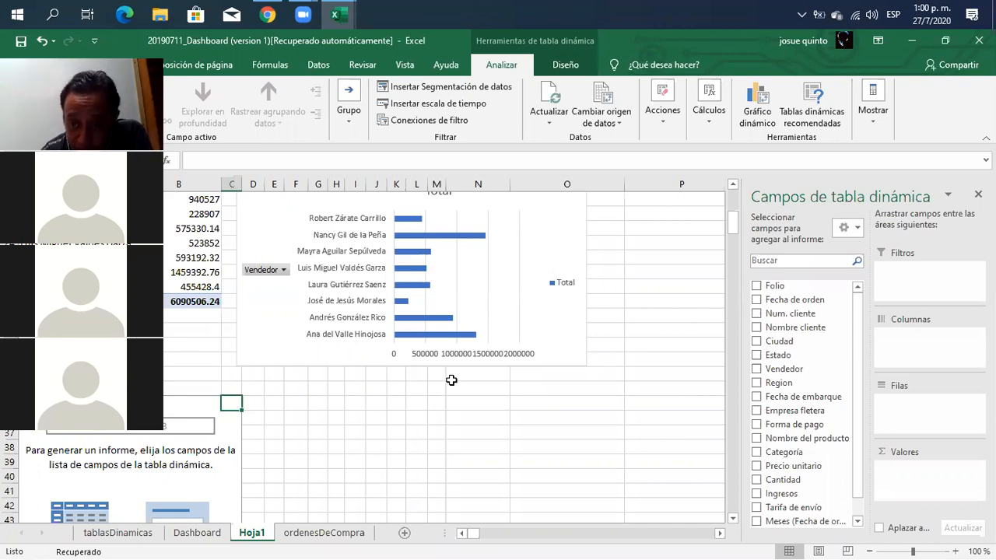
mouse_move(855, 317)
mouse_down()
mouse_move(849, 375)
mouse_move(849, 314)
mouse_up()
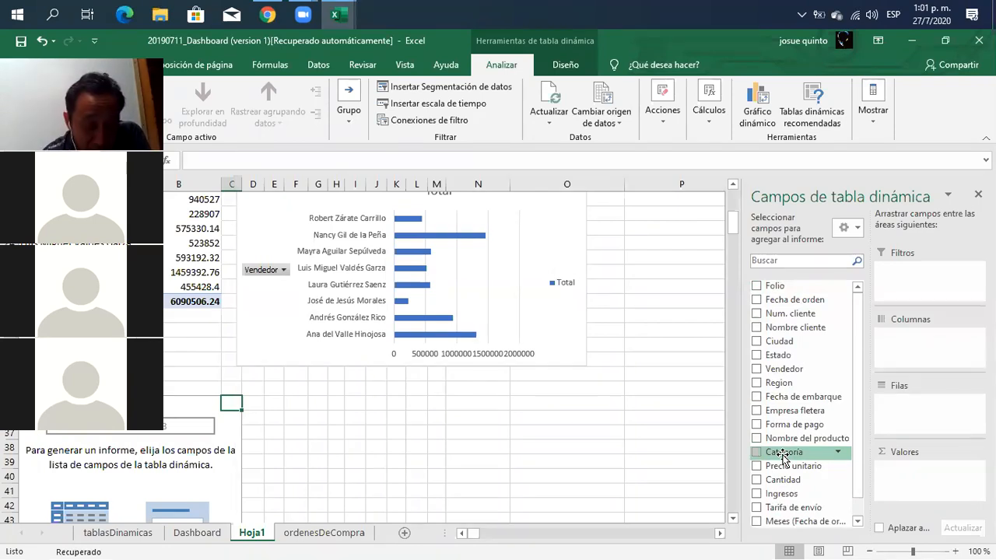
drag(781, 455, 899, 415)
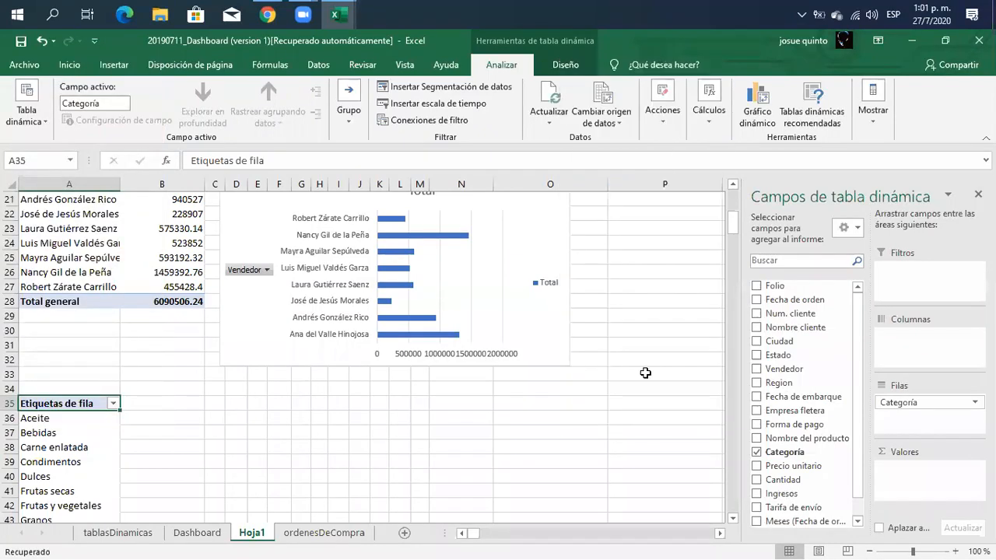
drag(730, 230, 586, 243)
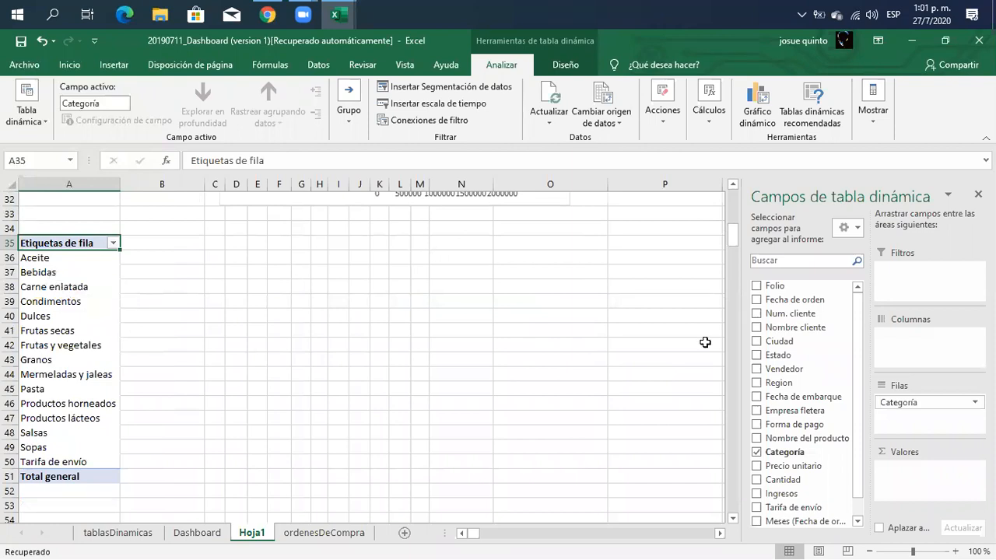
scroll(856, 352, down, 1)
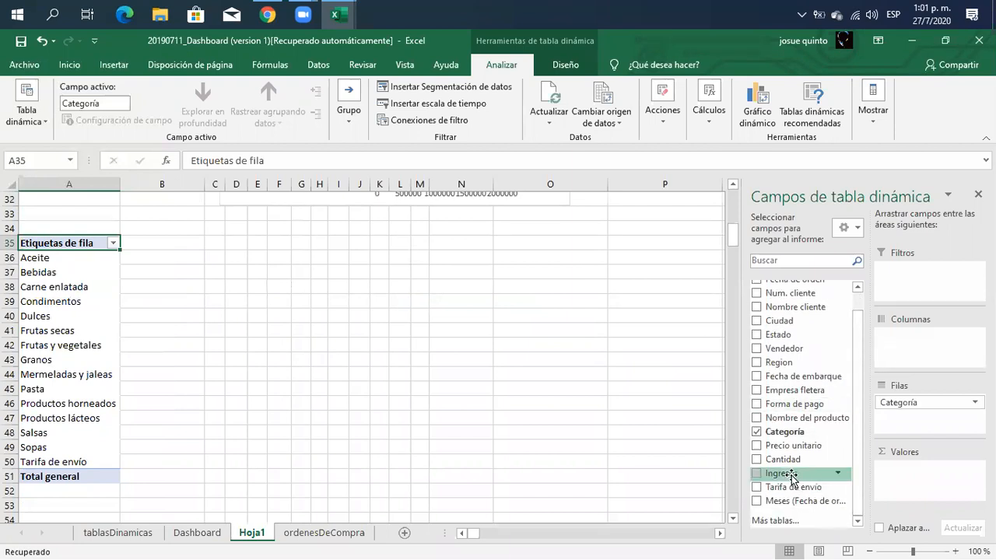
drag(791, 476, 912, 477)
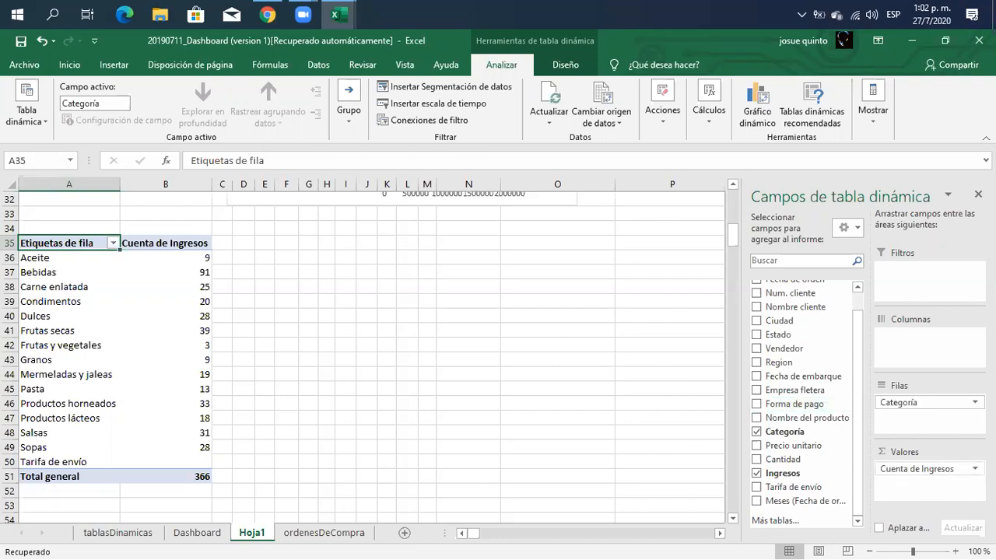
- Set the Ingresos value field of the category pivot table to be summarized by Suma
click(915, 469)
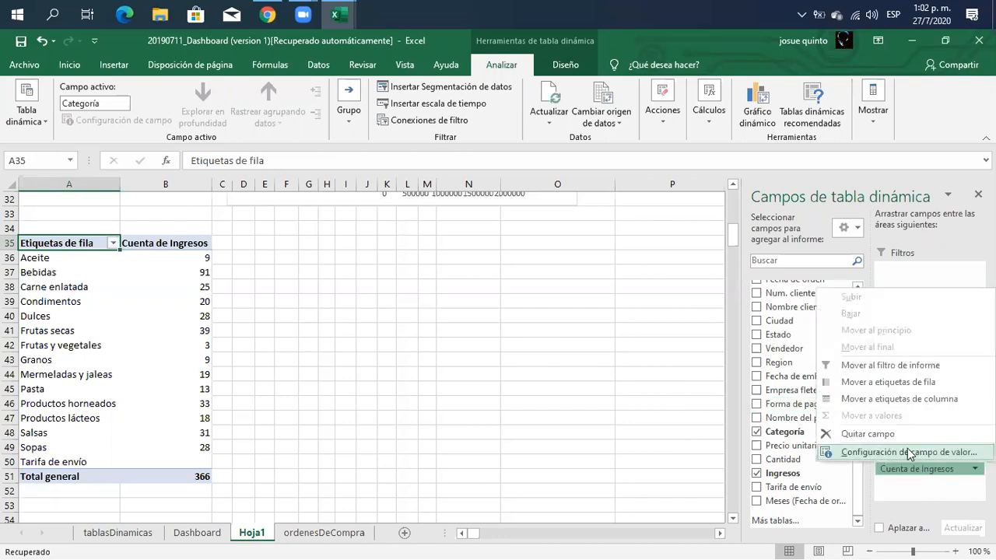
click(909, 454)
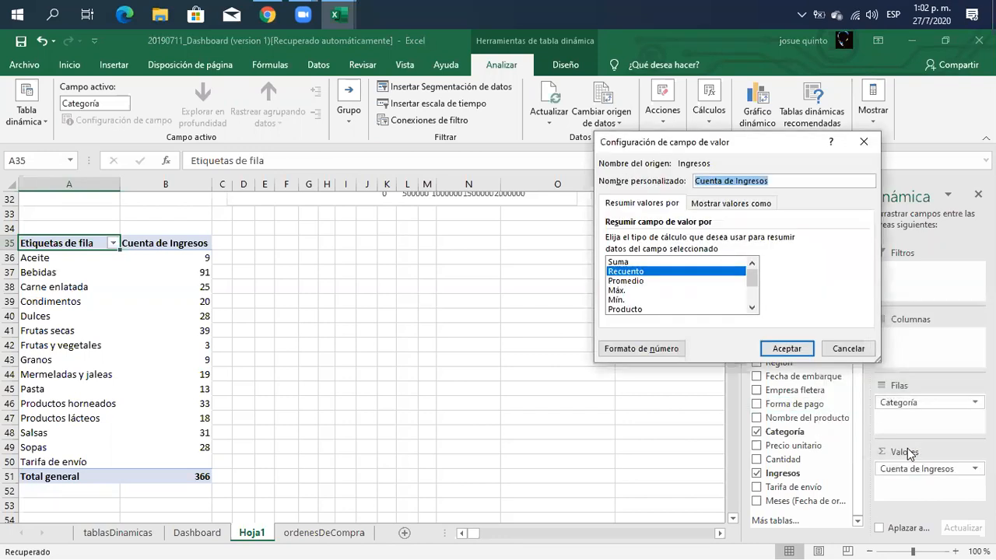
click(624, 263)
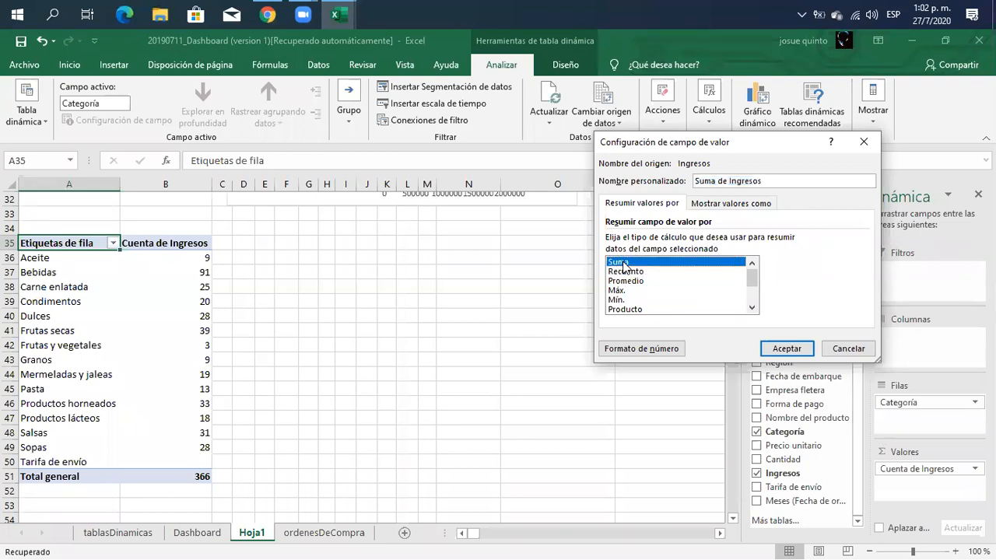
click(780, 352)
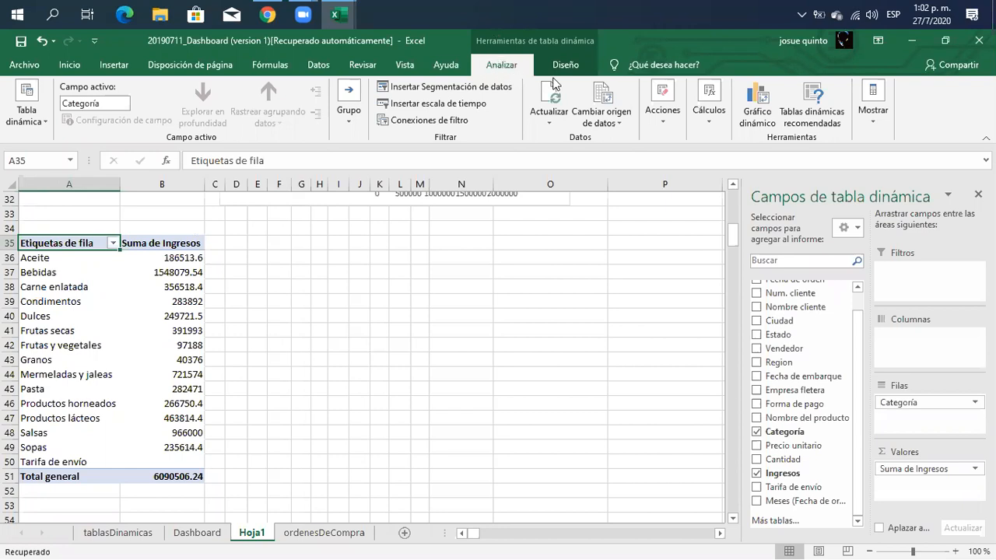
- Start a pivot chart for the category table and compare the area, surface, radial, scatter, pie, line and column chart types
click(762, 115)
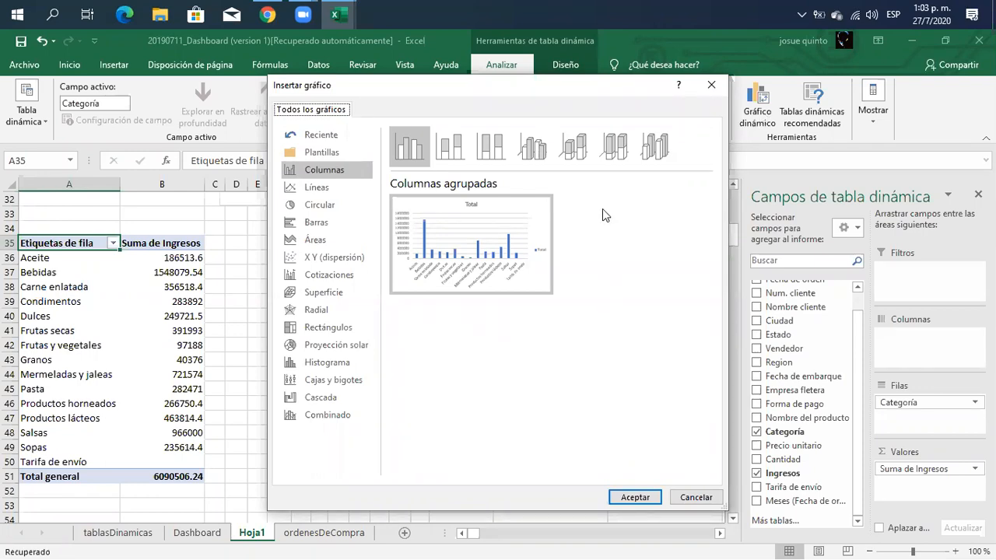
mouse_move(427, 233)
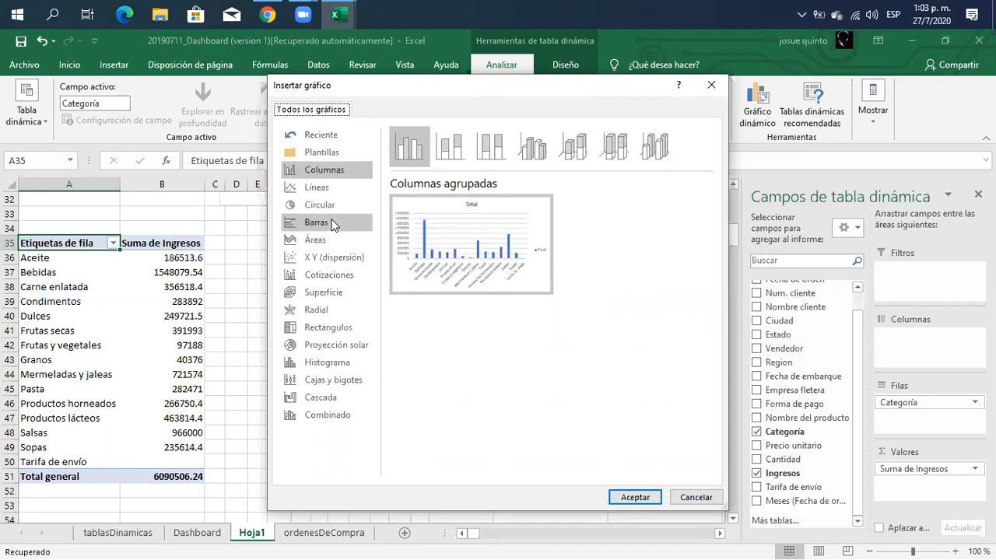
click(325, 242)
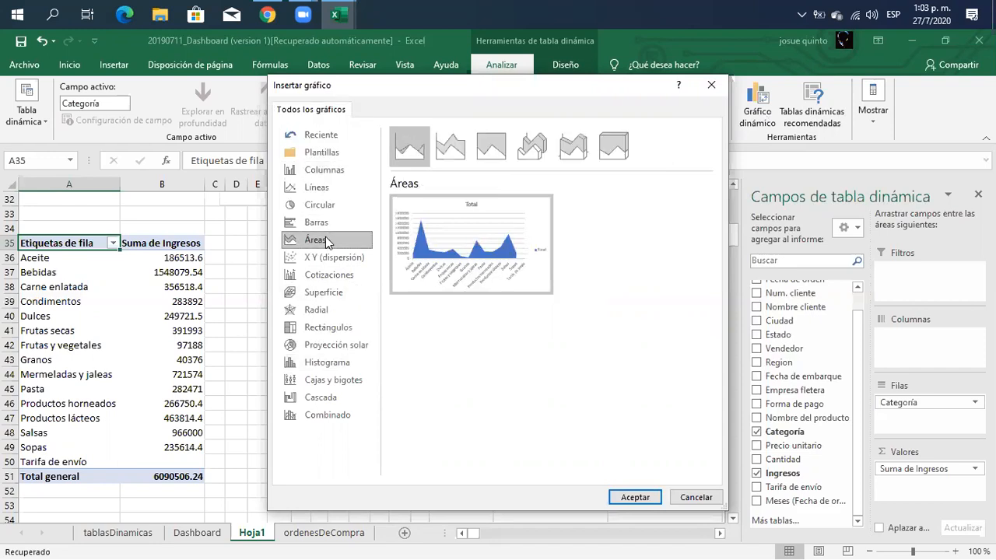
mouse_move(465, 250)
click(489, 150)
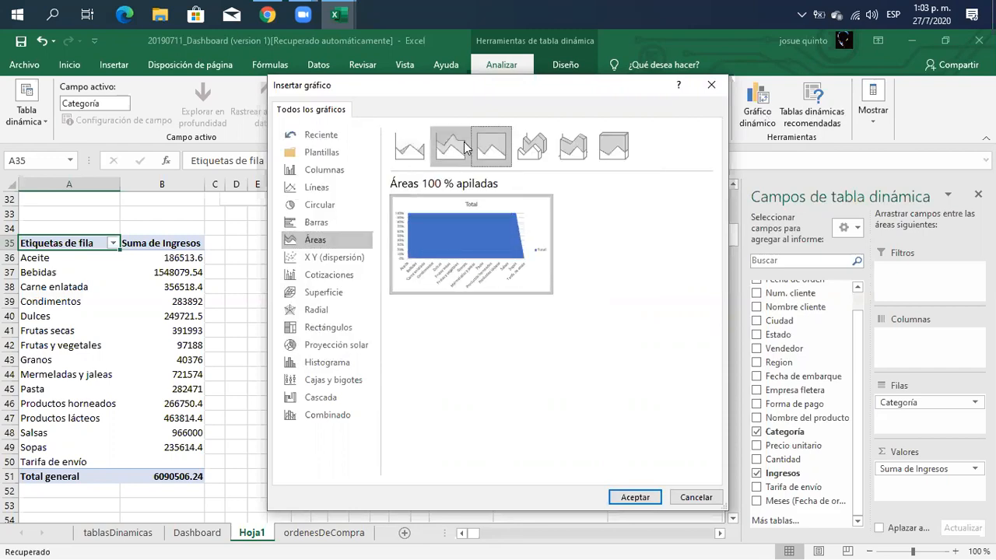
click(450, 148)
click(535, 153)
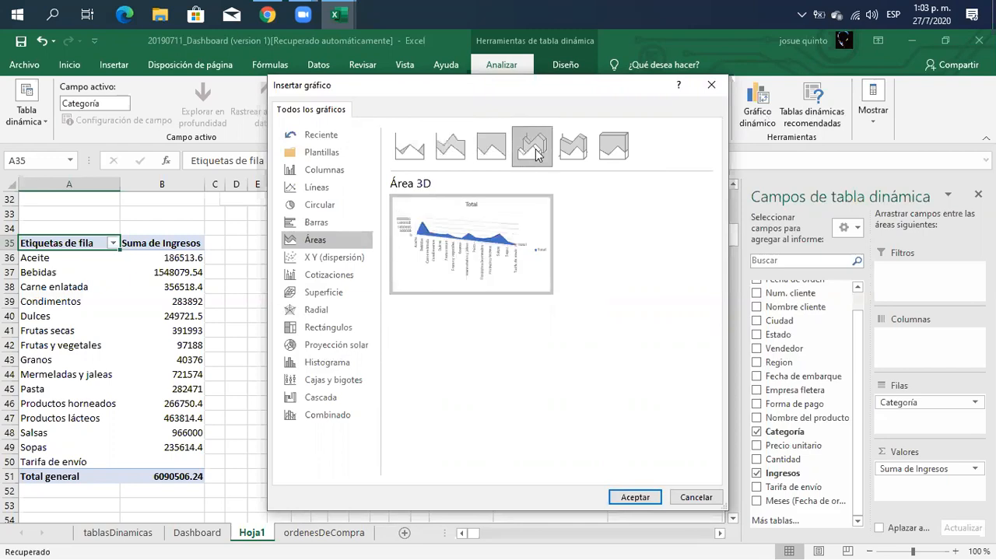
click(569, 155)
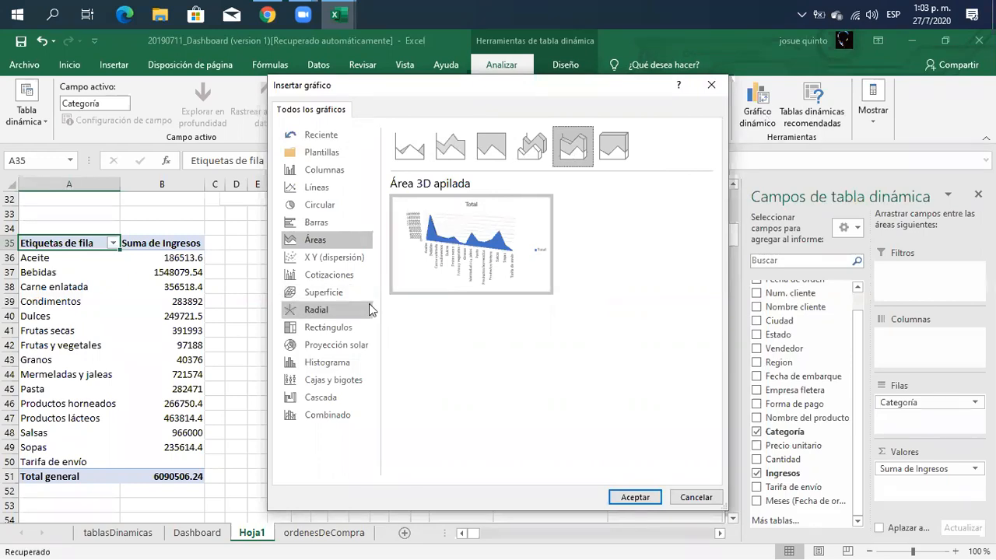
click(345, 291)
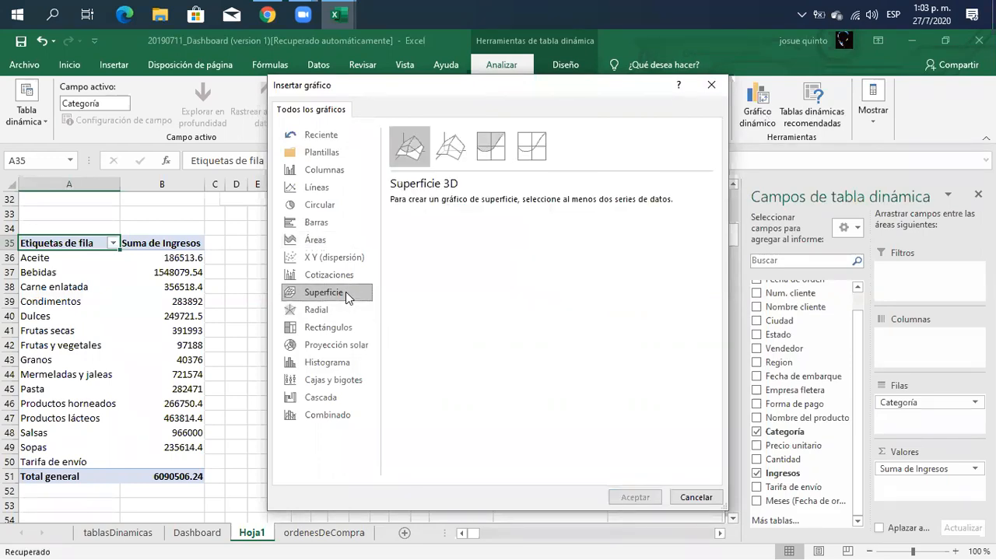
click(459, 150)
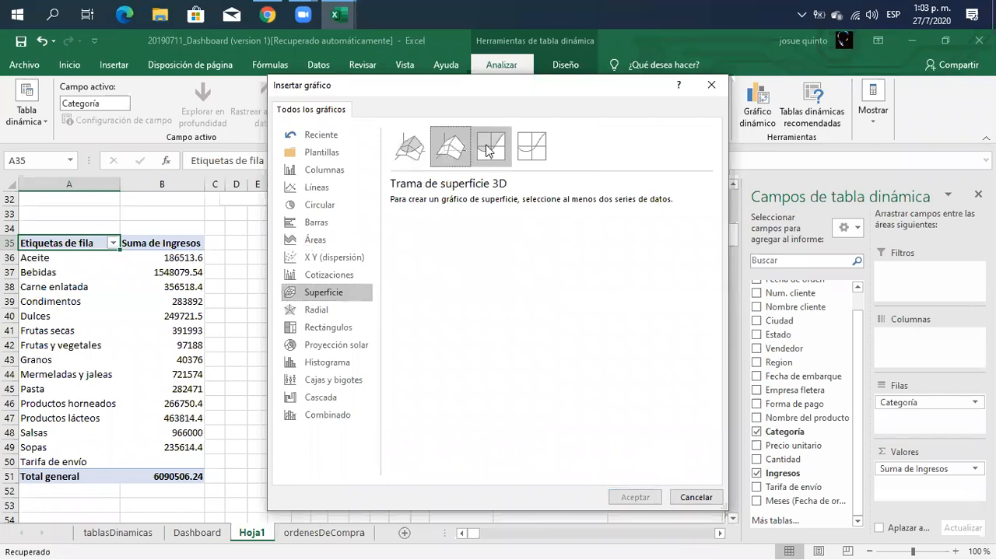
click(492, 150)
click(523, 153)
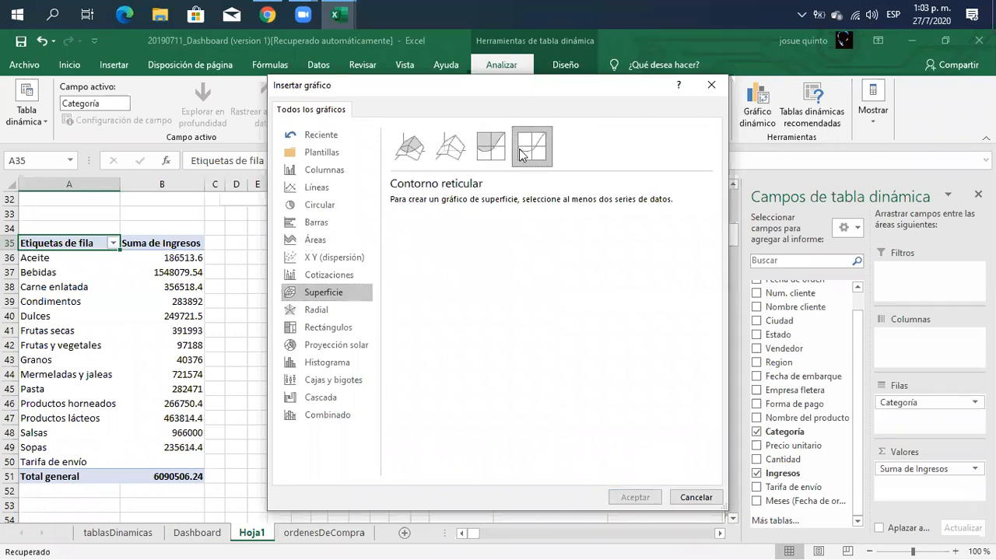
click(330, 314)
mouse_move(470, 268)
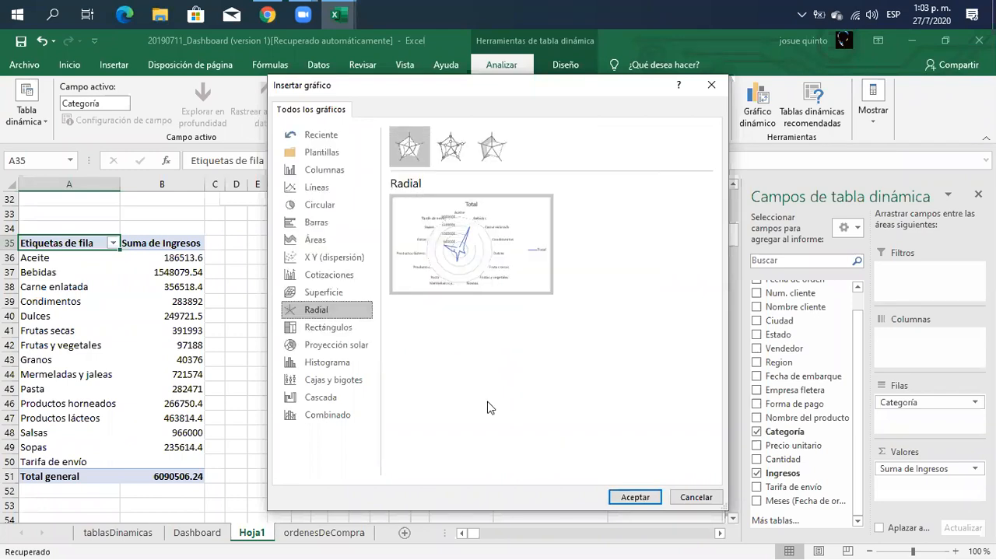
click(455, 148)
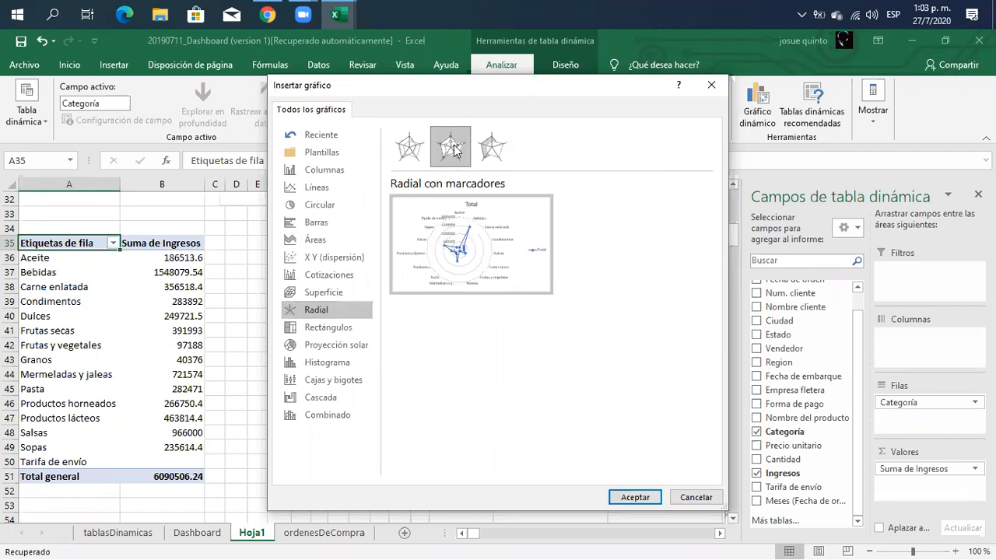
click(490, 151)
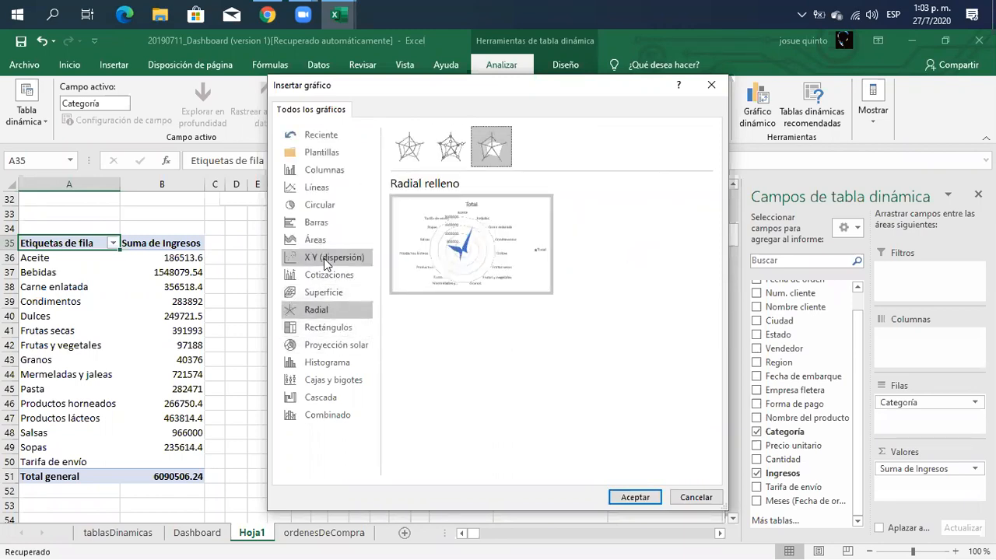
click(326, 258)
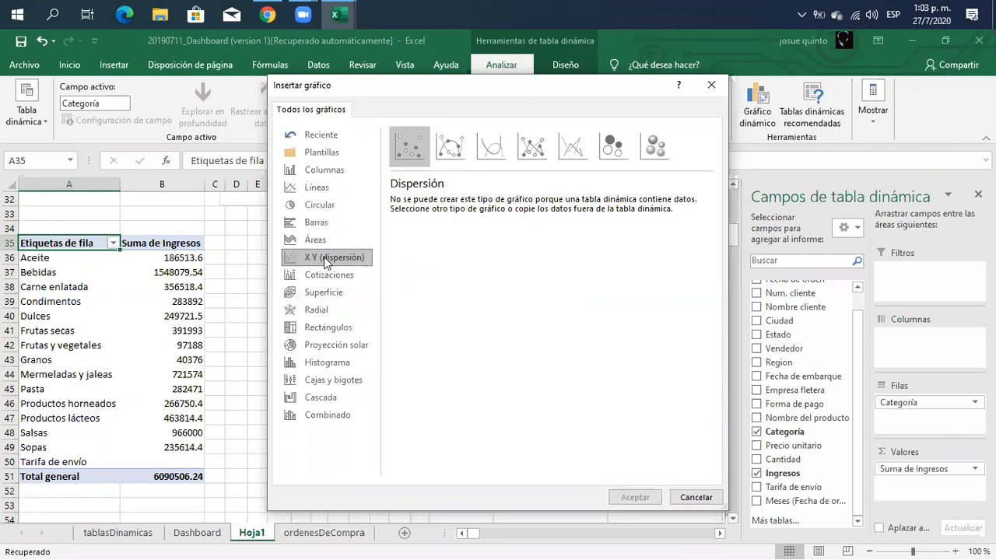
click(318, 208)
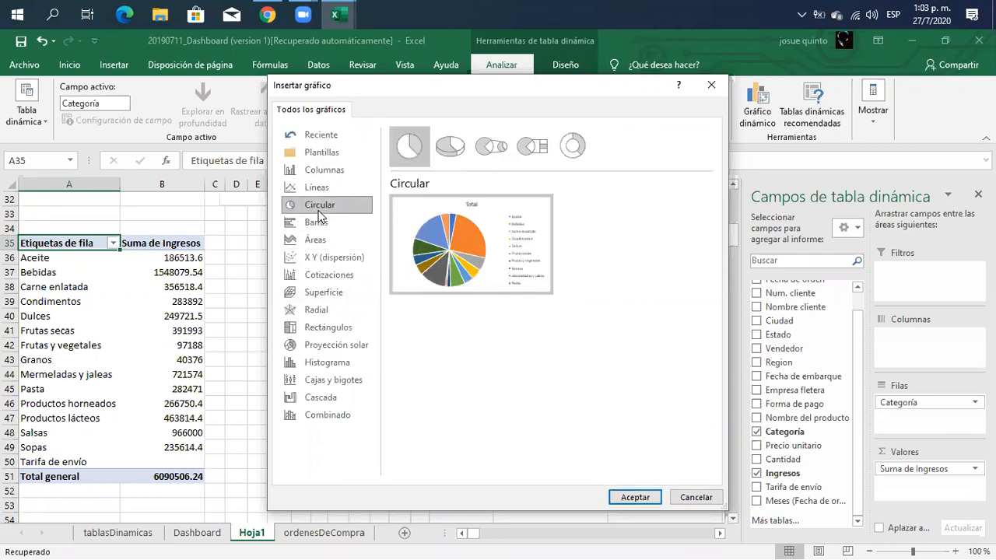
click(320, 193)
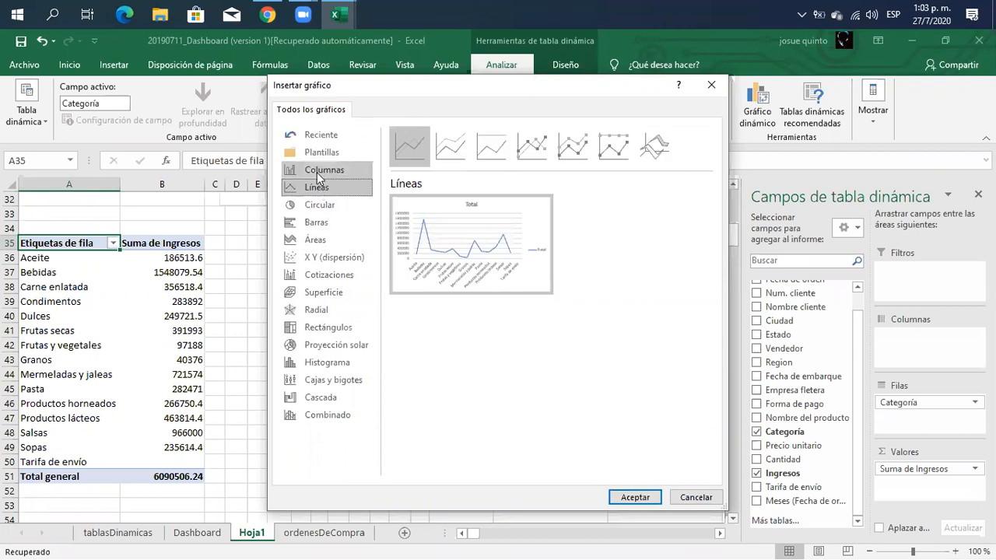
click(317, 171)
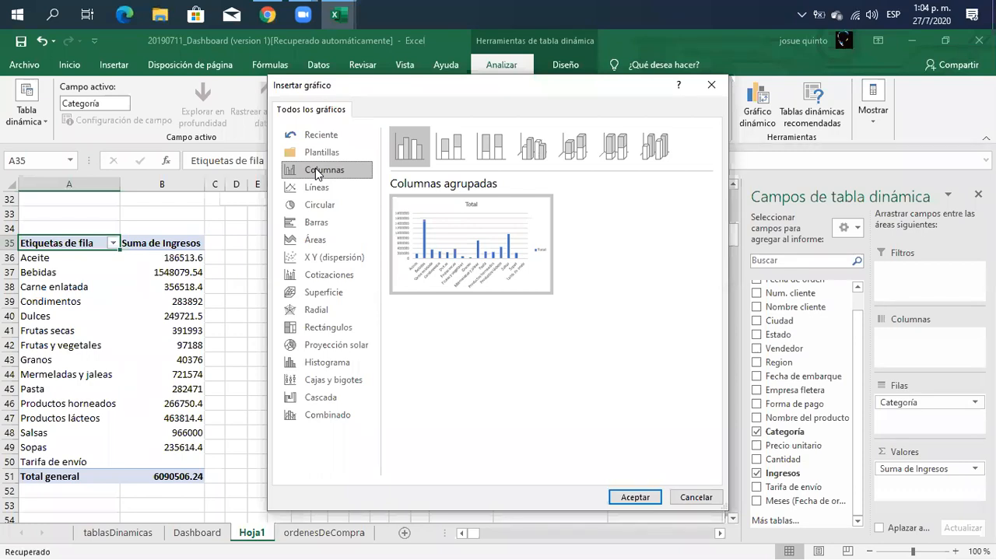
- Insert the category income chart as Áreas apiladas and place it beside the category pivot table, below the seller chart
click(331, 244)
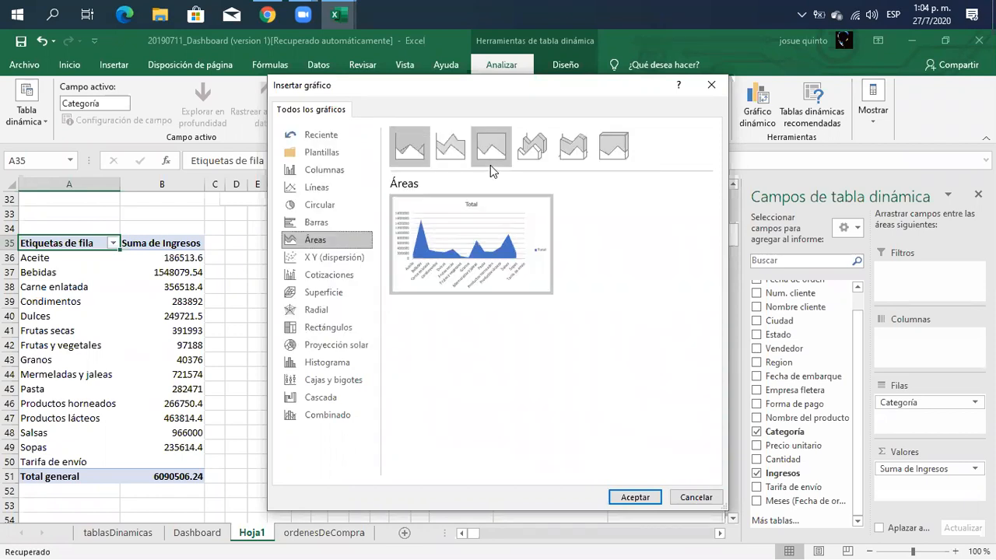
click(533, 148)
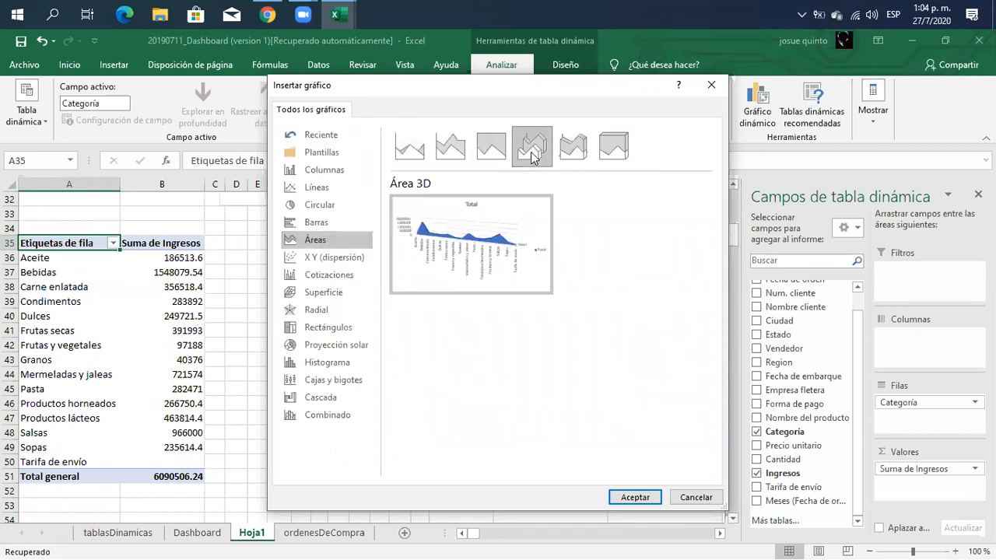
click(566, 158)
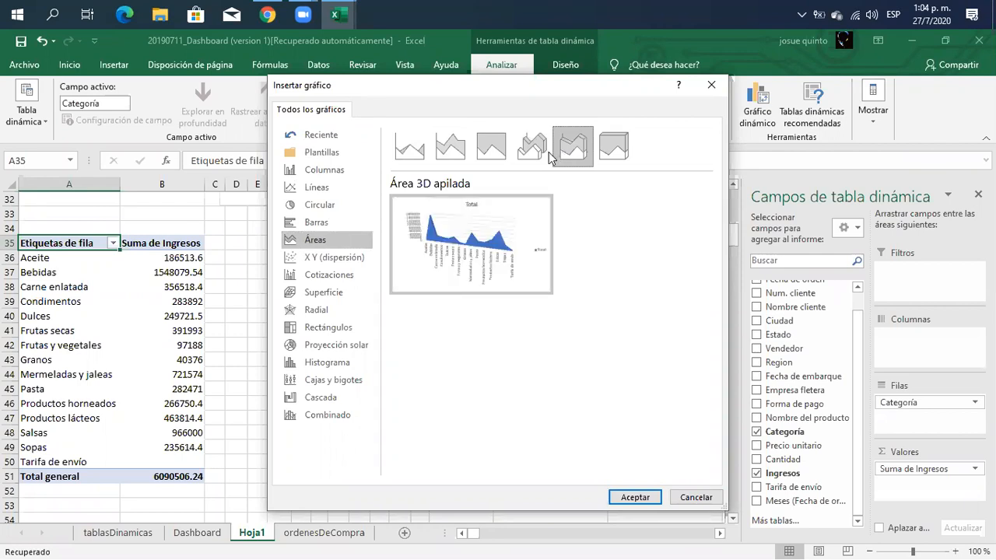
click(459, 158)
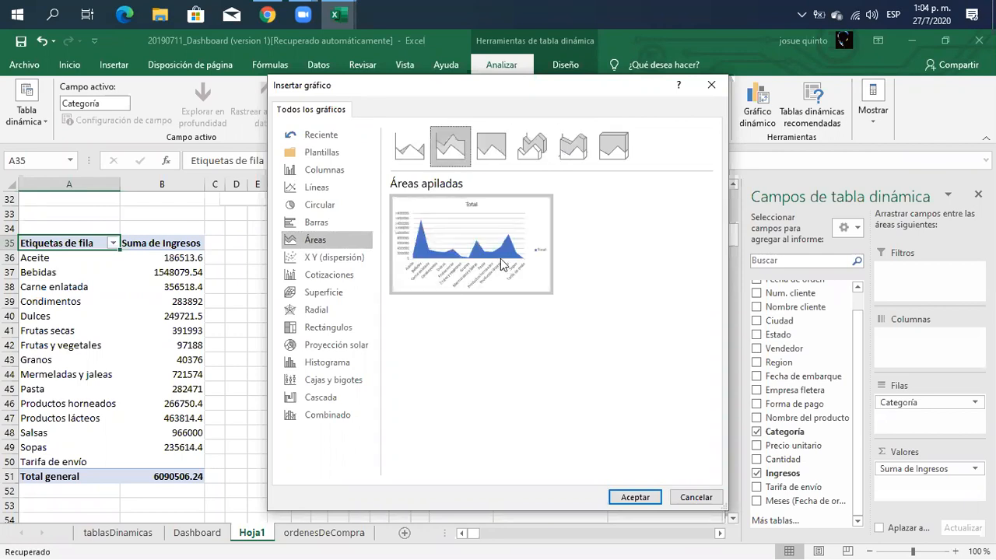
mouse_move(454, 242)
click(632, 502)
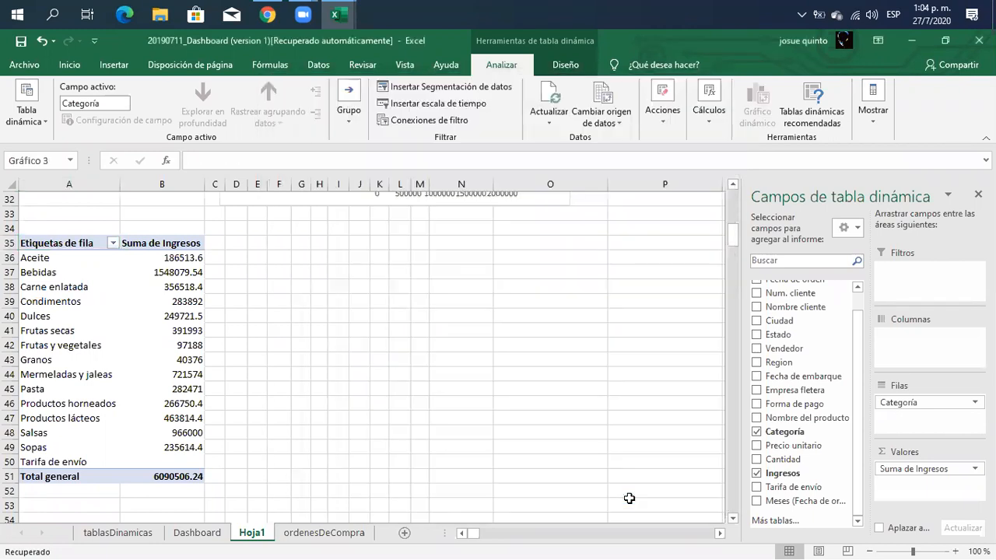
mouse_move(432, 257)
mouse_down()
mouse_move(428, 264)
mouse_move(496, 243)
mouse_move(446, 250)
mouse_up()
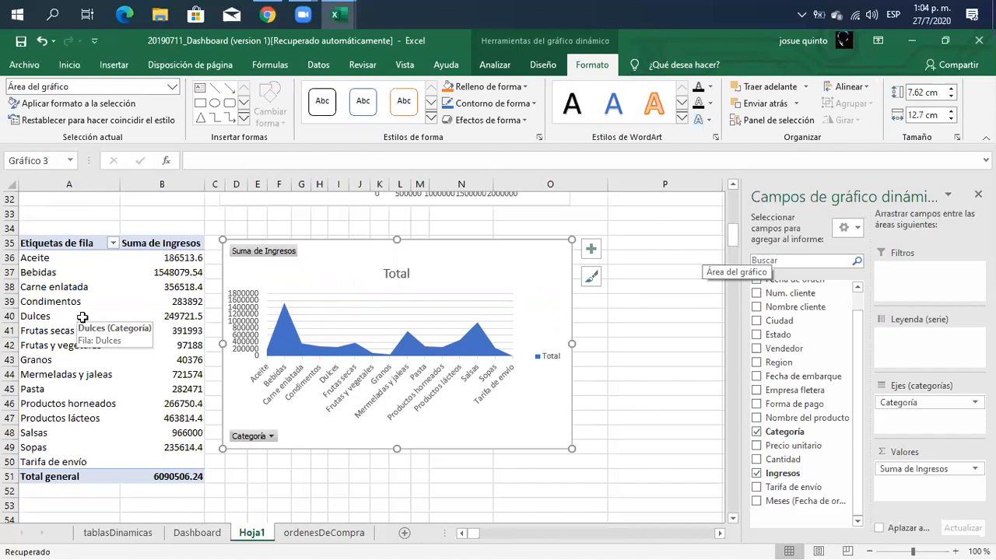
- Create a pivot table from Tabla1 of the ordenesDeCompra sheet at cell A54 of Hoja1, below the category pivot table
click(204, 532)
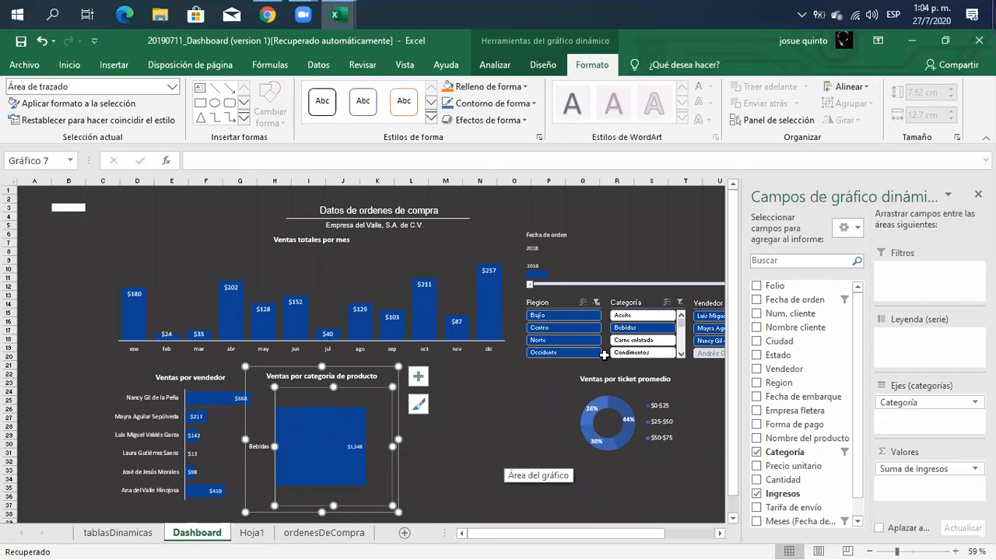
click(294, 537)
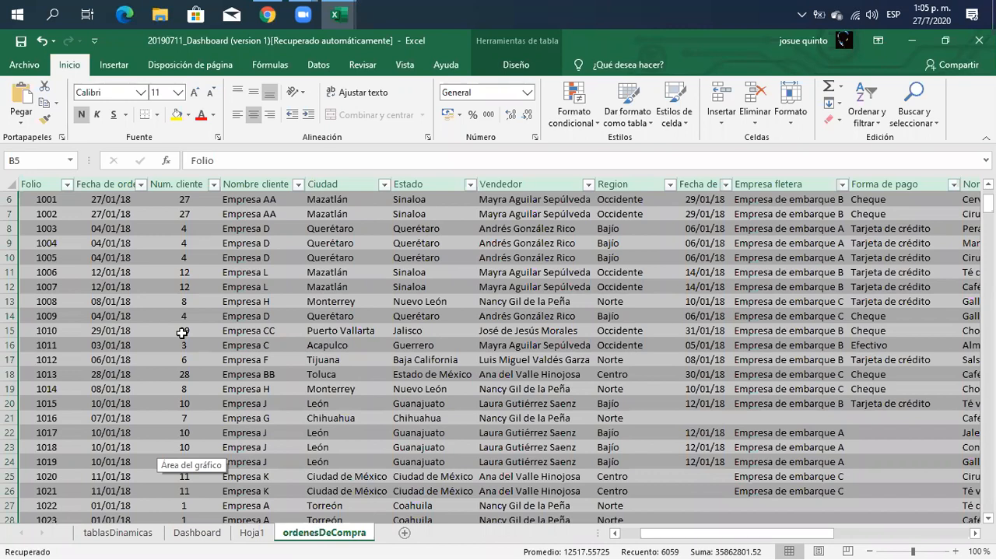
click(114, 67)
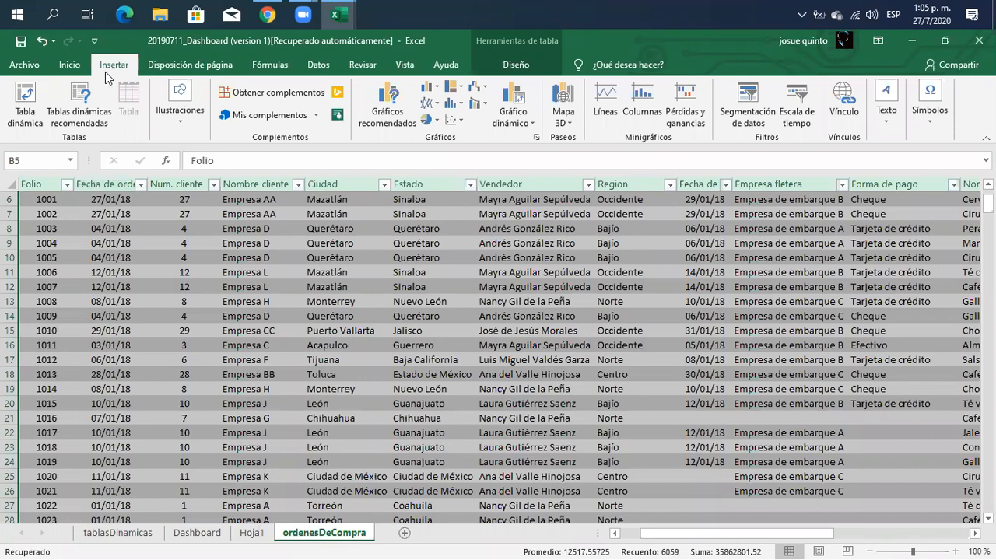
click(26, 105)
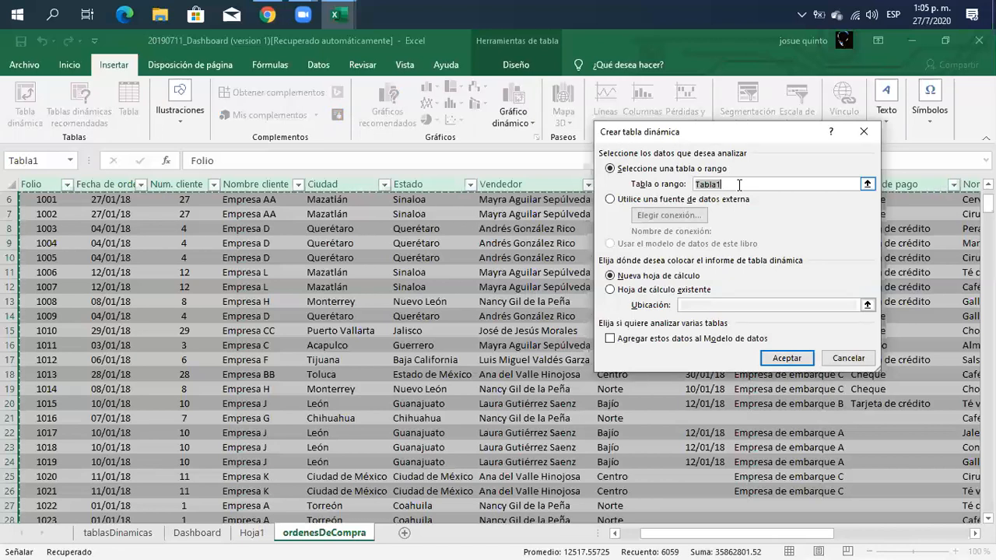
click(665, 290)
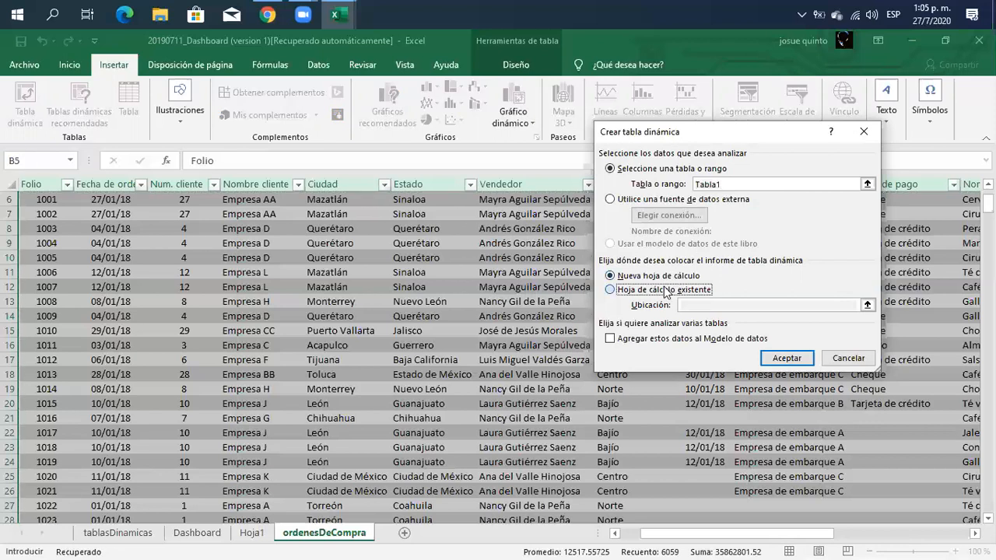
click(694, 305)
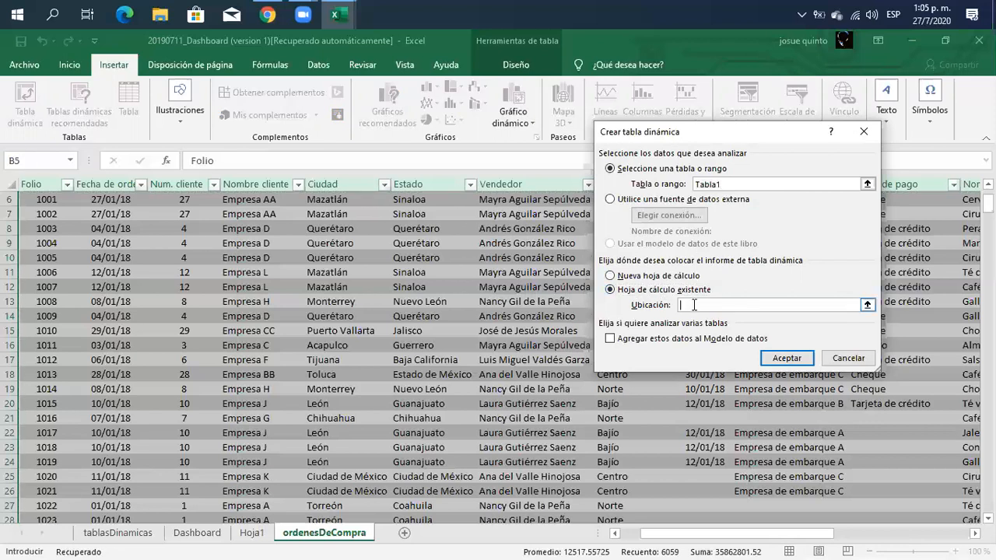
click(250, 534)
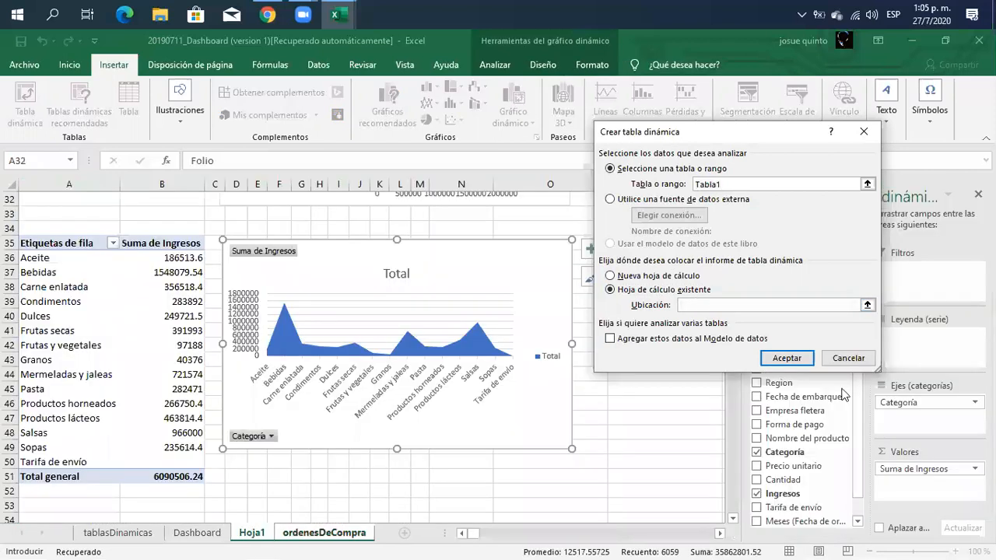
scroll(737, 529, down, 3)
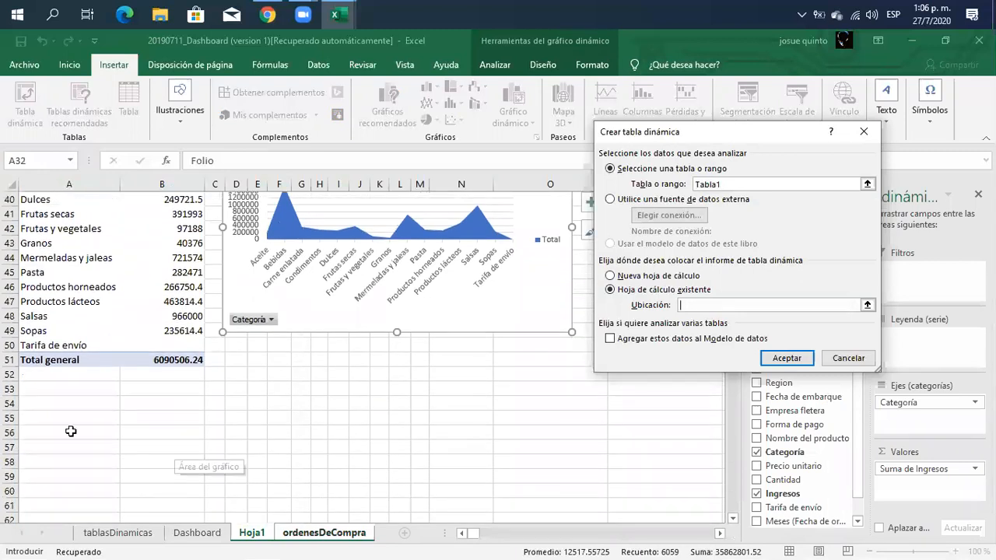
click(789, 366)
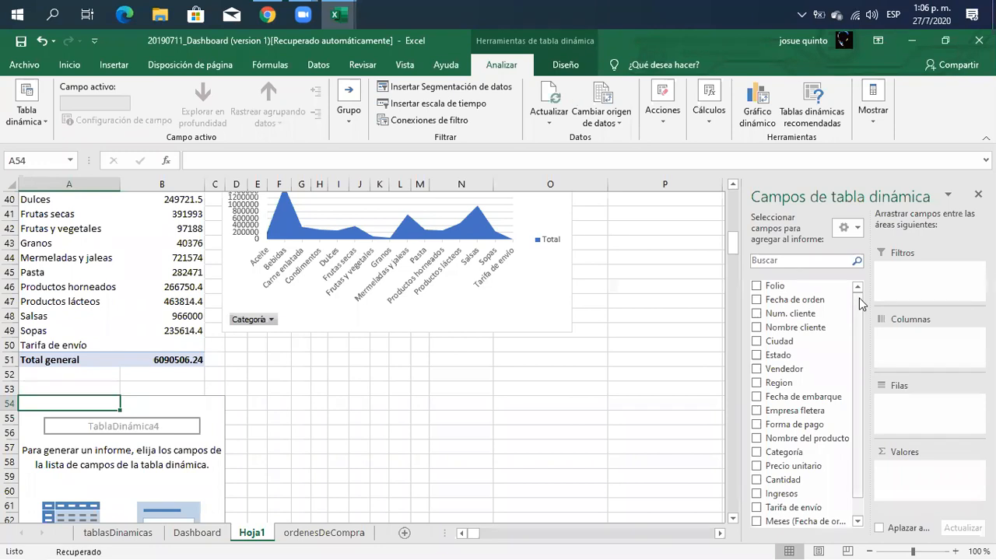
- Add Forma de pago to the rows and Ingresos to the values of the empty pivot table at A54
scroll(859, 340, down, 2)
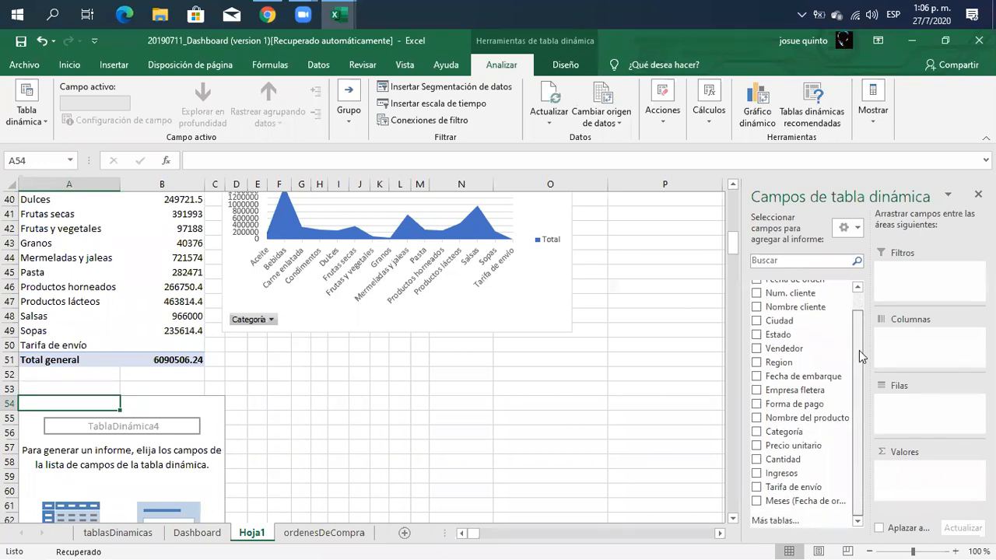
scroll(859, 325, up, 2)
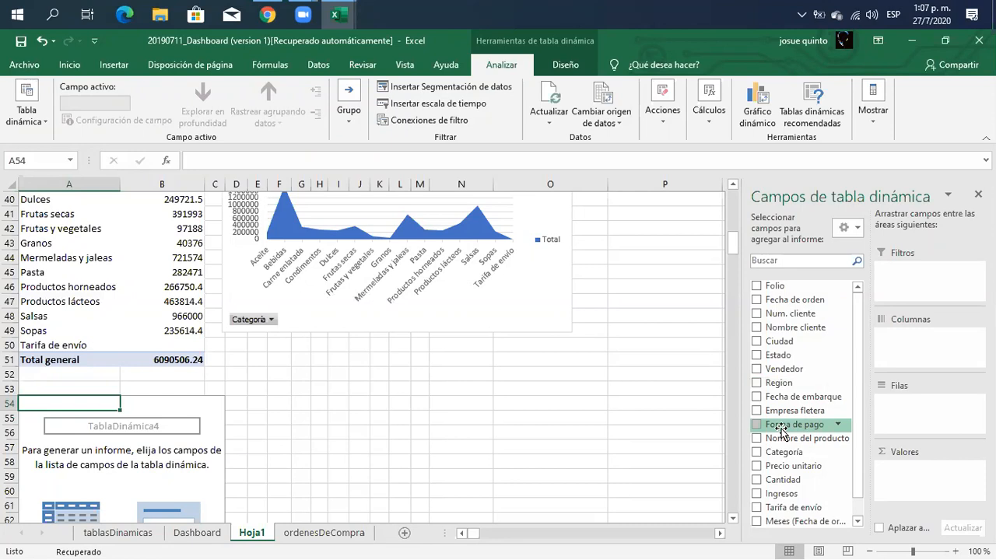
drag(781, 432, 892, 411)
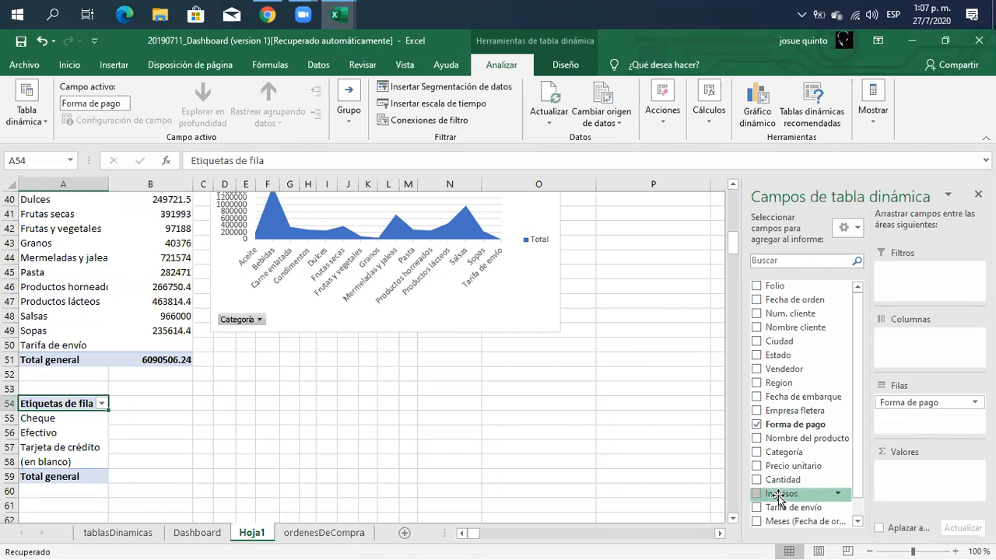
drag(778, 496, 898, 482)
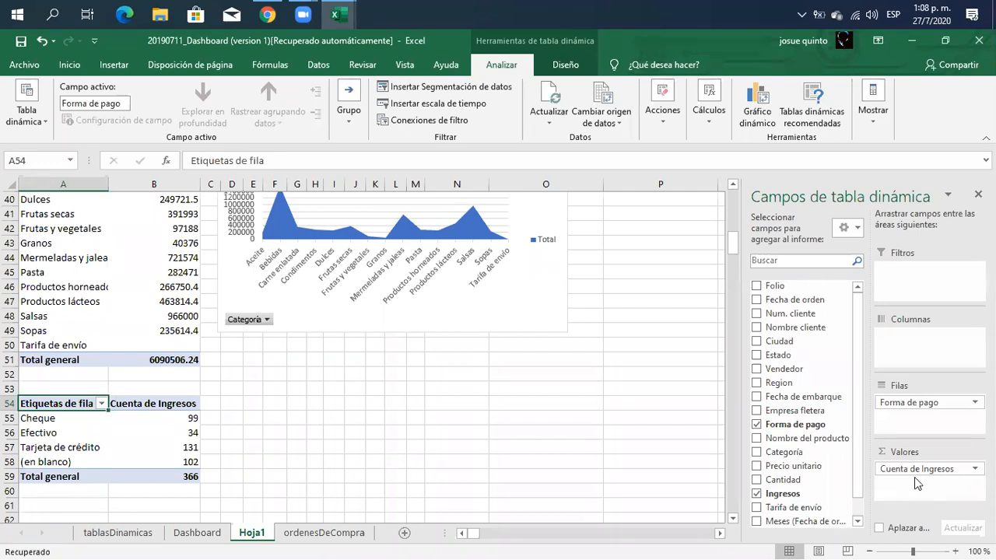
- Set the Ingresos value field of the payment method pivot table to be summarized by Suma
click(974, 469)
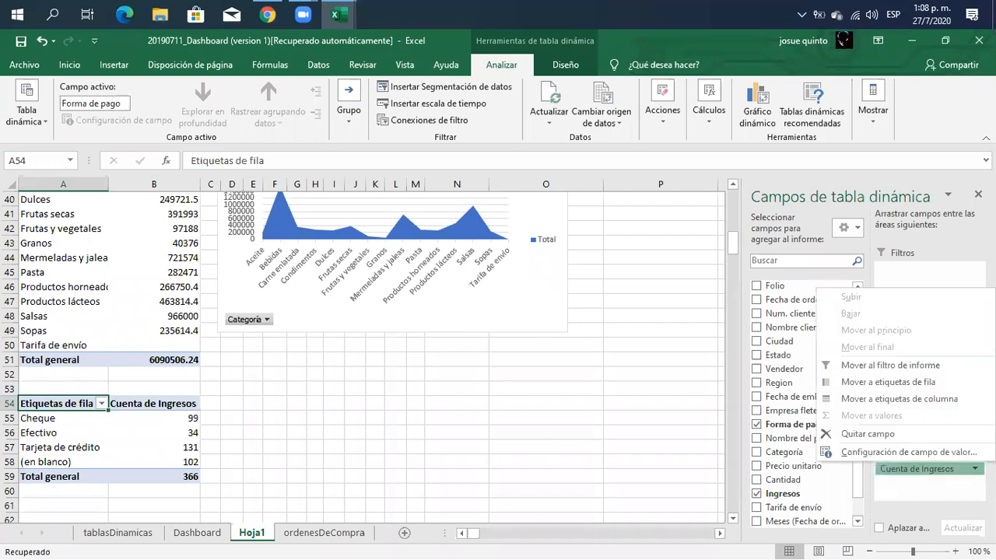
click(933, 457)
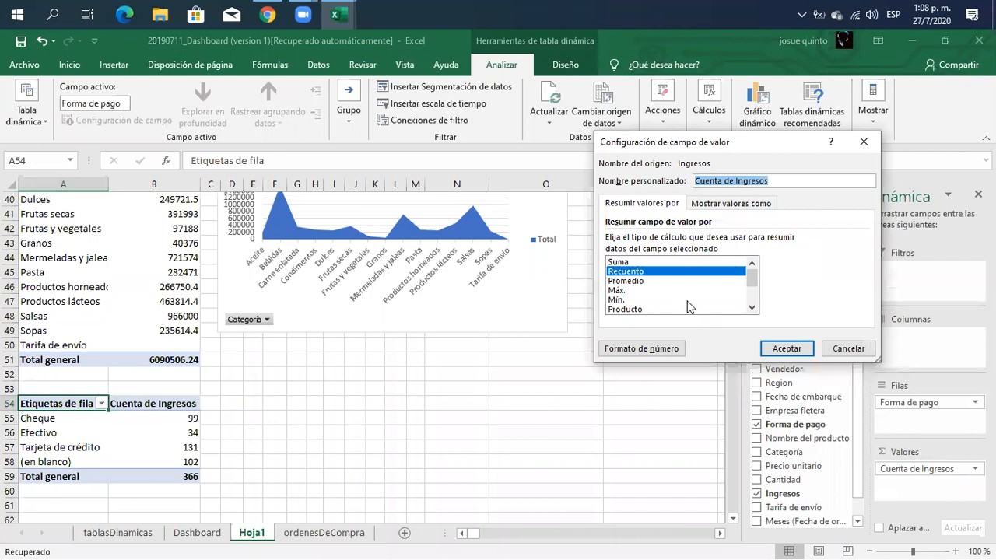
click(632, 263)
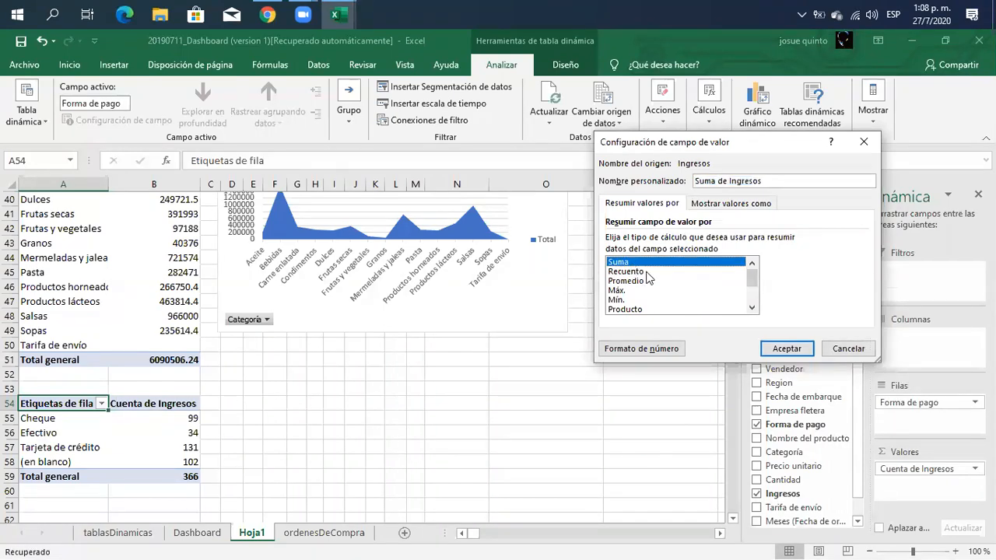
click(780, 350)
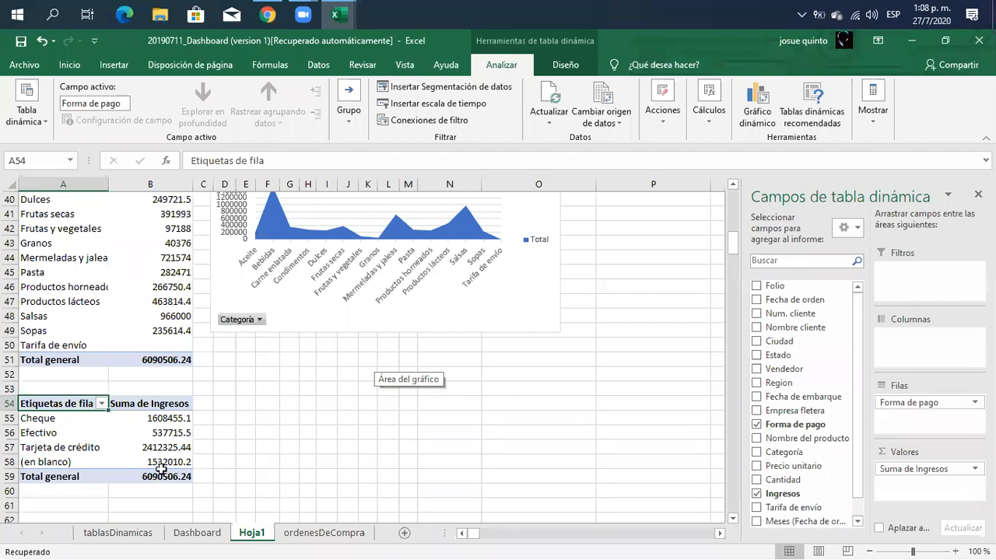
- Insert an Anillos pivot chart for the payment method table and place it below the category area chart
mouse_move(177, 447)
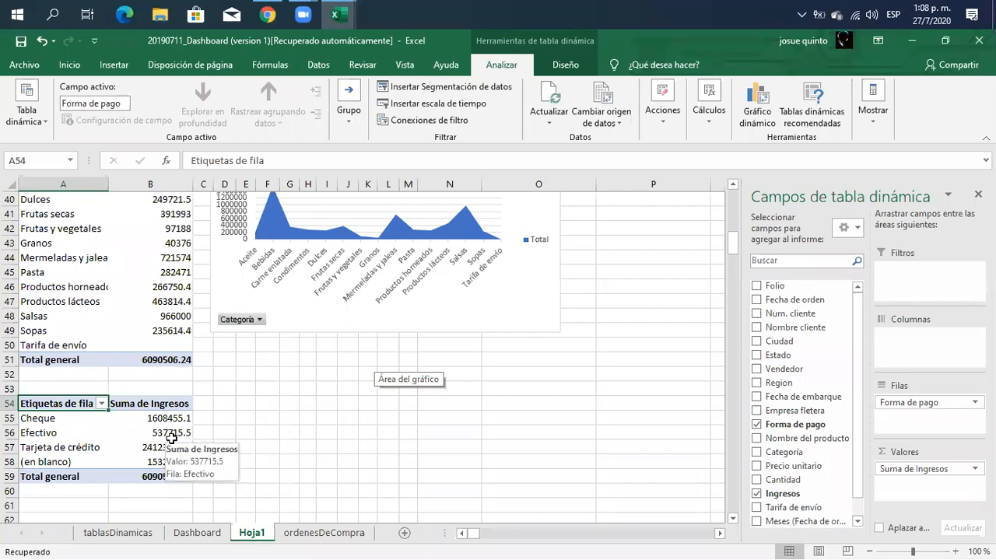
click(173, 434)
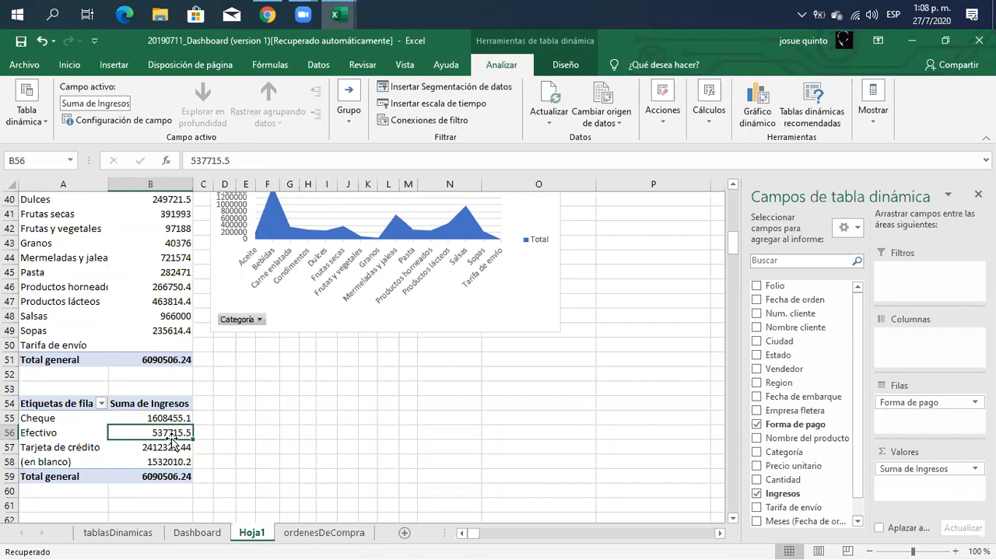
click(748, 117)
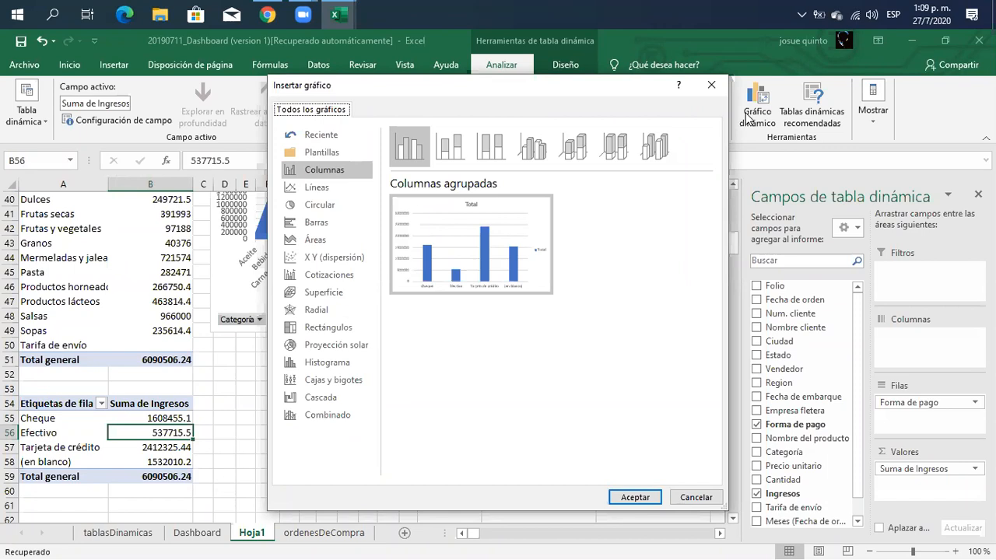
mouse_move(502, 248)
click(328, 205)
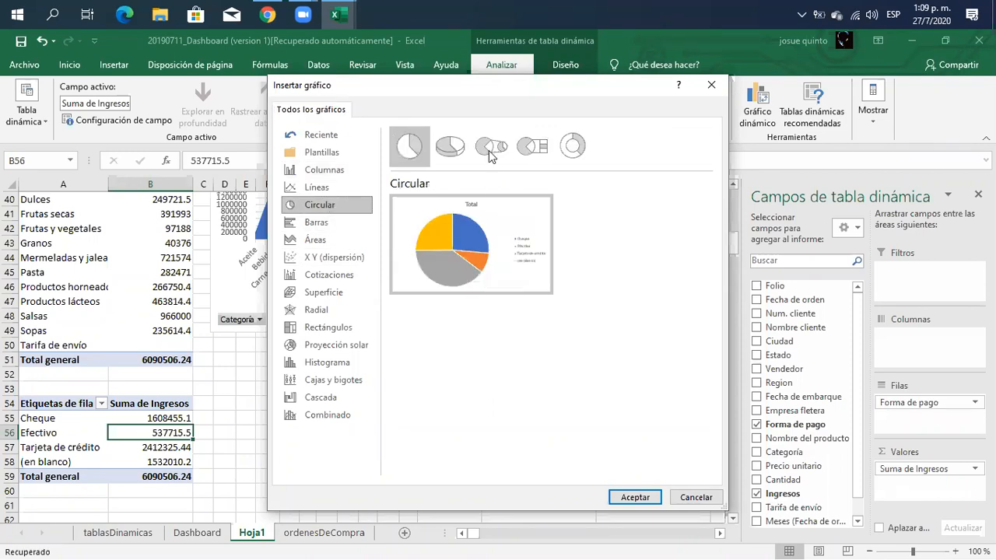
click(576, 153)
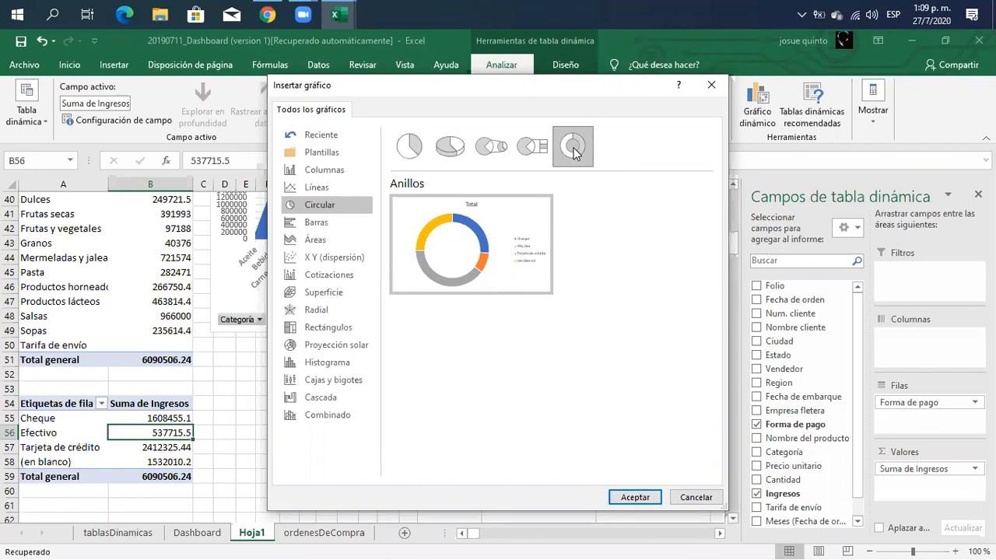
click(635, 497)
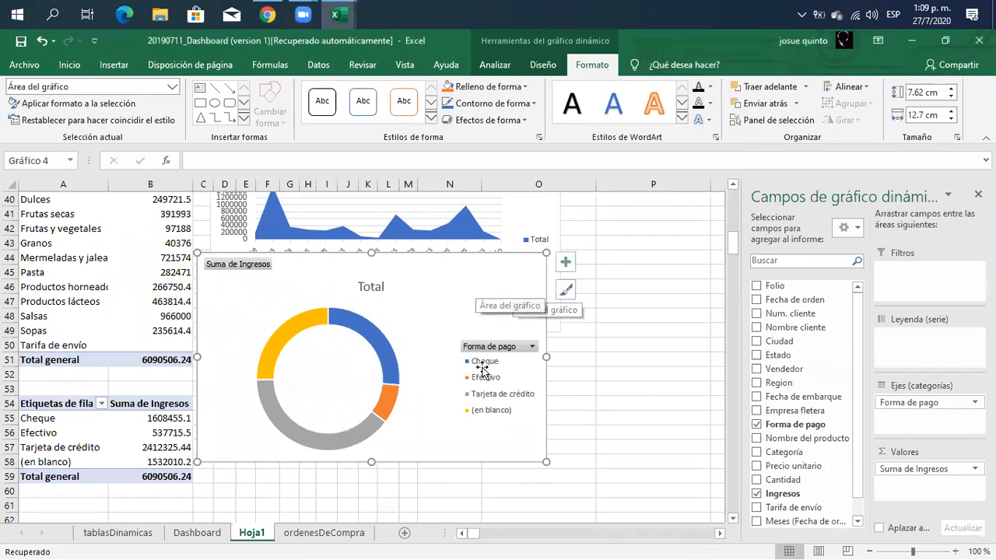
drag(475, 290, 482, 371)
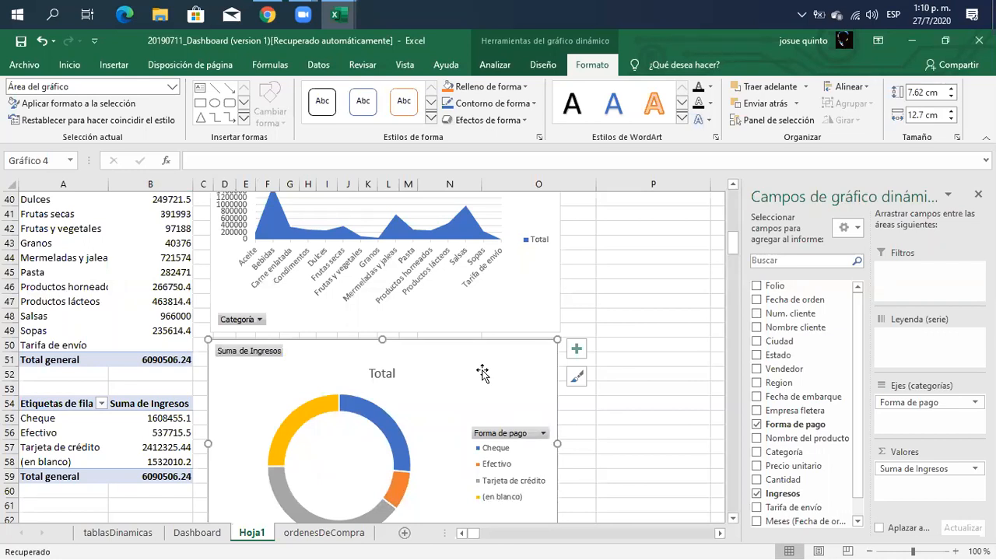
- Add a new blank sheet and move the payment method doughnut chart from Hoja1 onto it by cutting and pasting
click(405, 533)
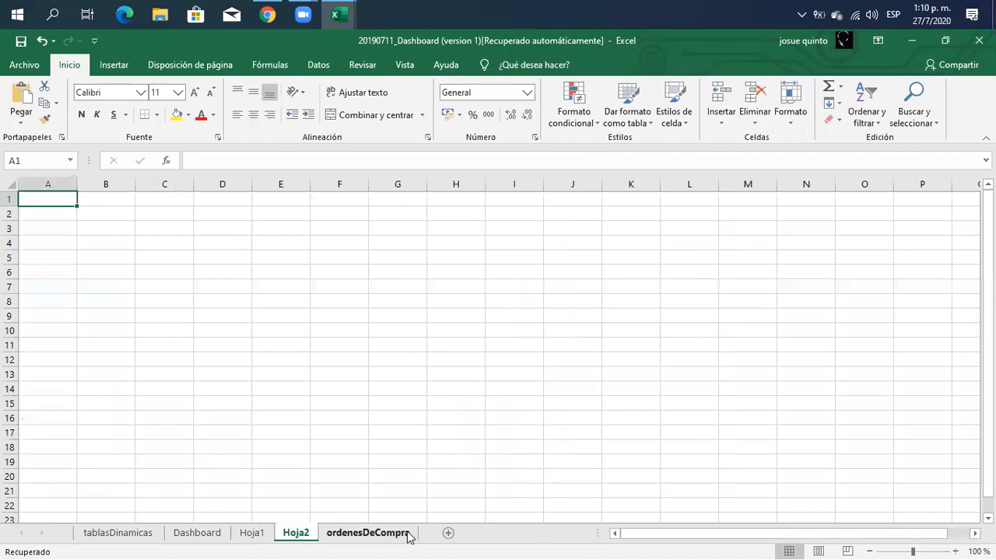
click(260, 536)
click(485, 349)
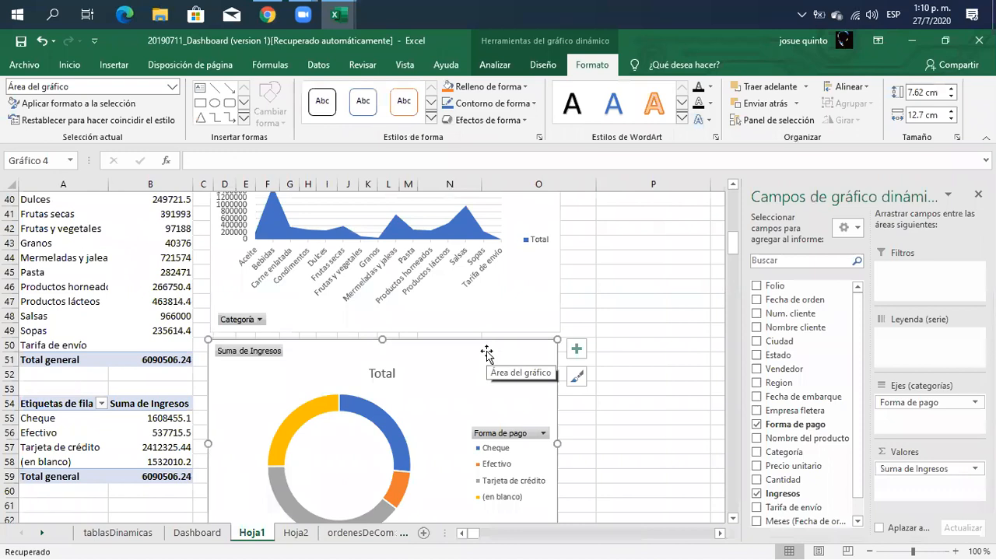
key(Delete)
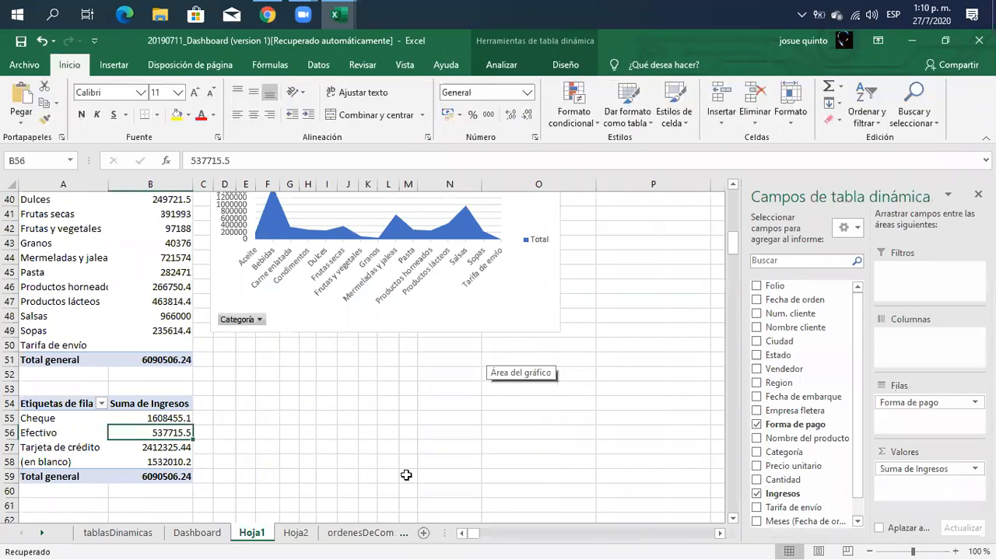
click(293, 534)
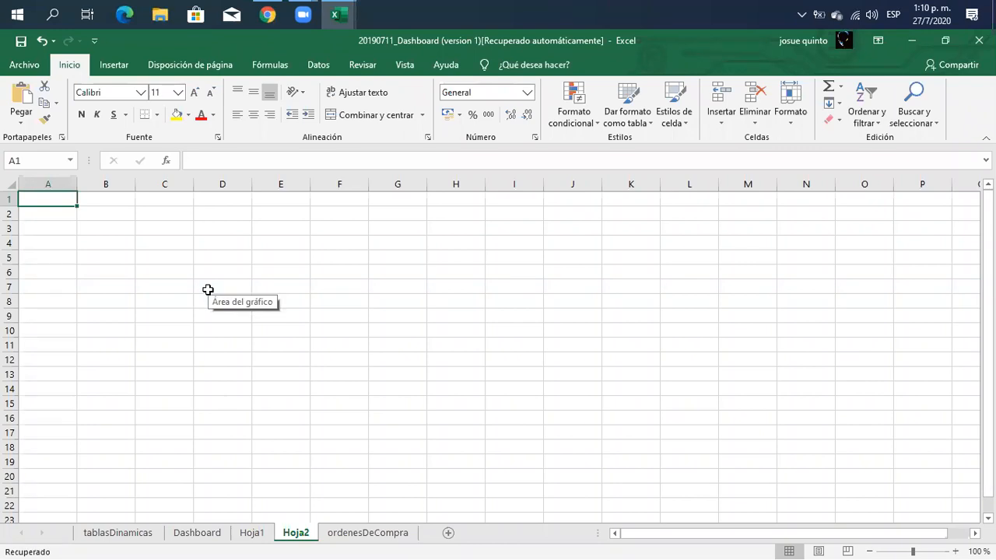
key(ctrl+v)
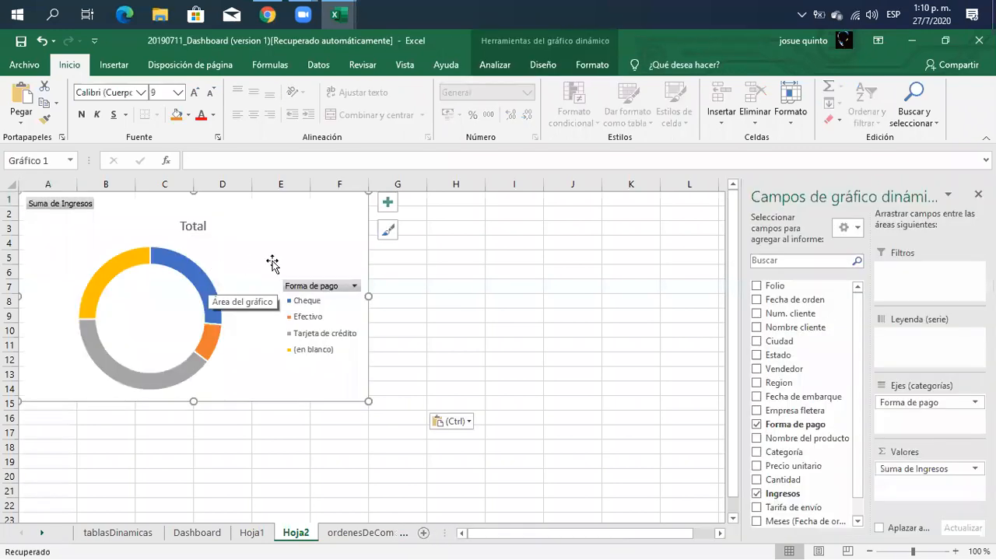
- Zoom the new sheet out to 50% and move the doughnut chart to about N32:T45
drag(281, 226, 558, 330)
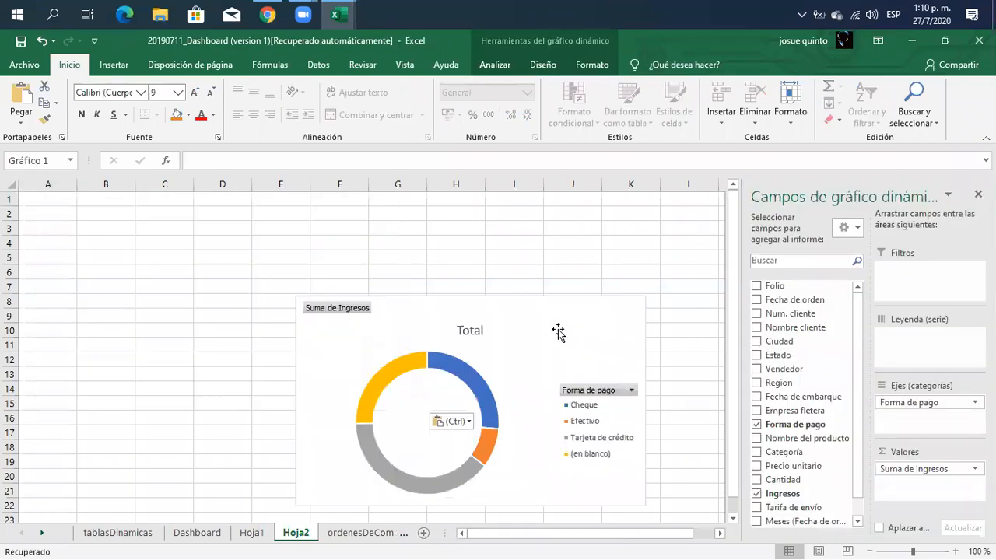
click(896, 549)
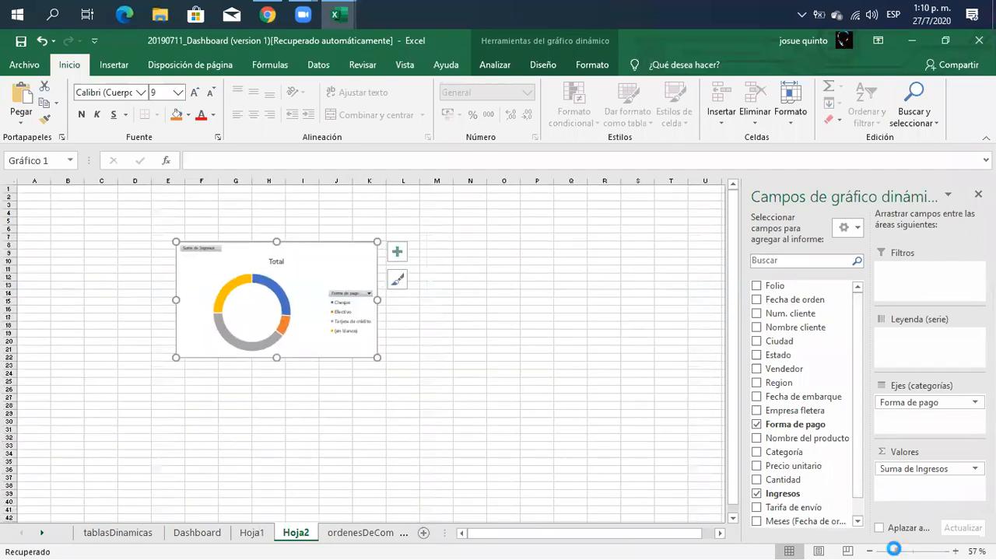
click(893, 550)
mouse_move(282, 251)
mouse_down()
mouse_move(502, 373)
mouse_move(541, 427)
mouse_up()
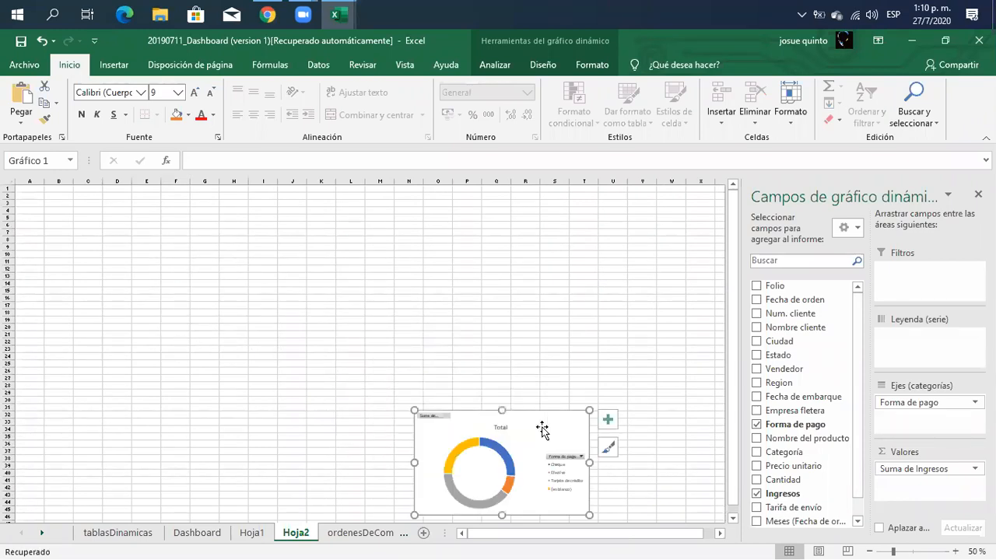
- Cut the category area chart from Hoja1 and return to Hoja2
click(244, 537)
click(306, 292)
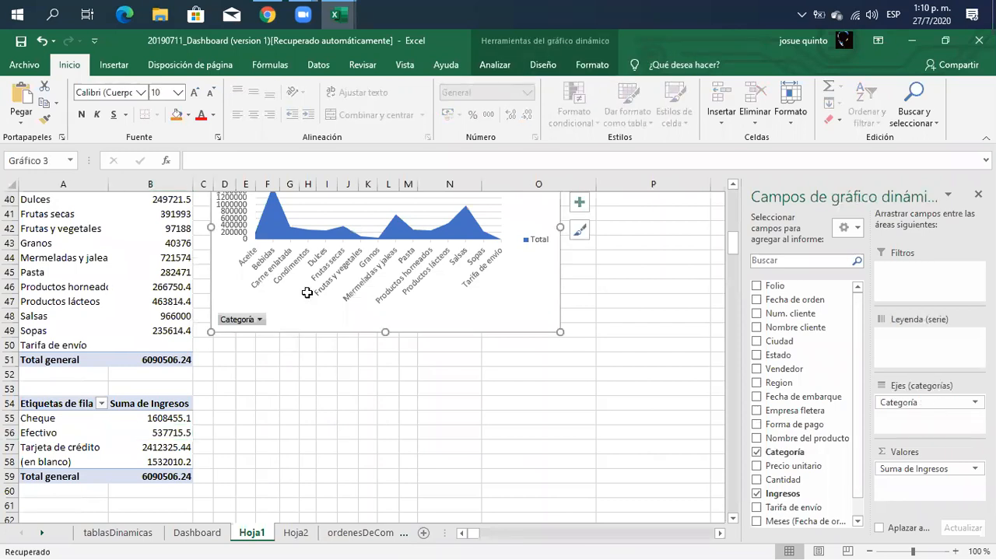
key(Delete)
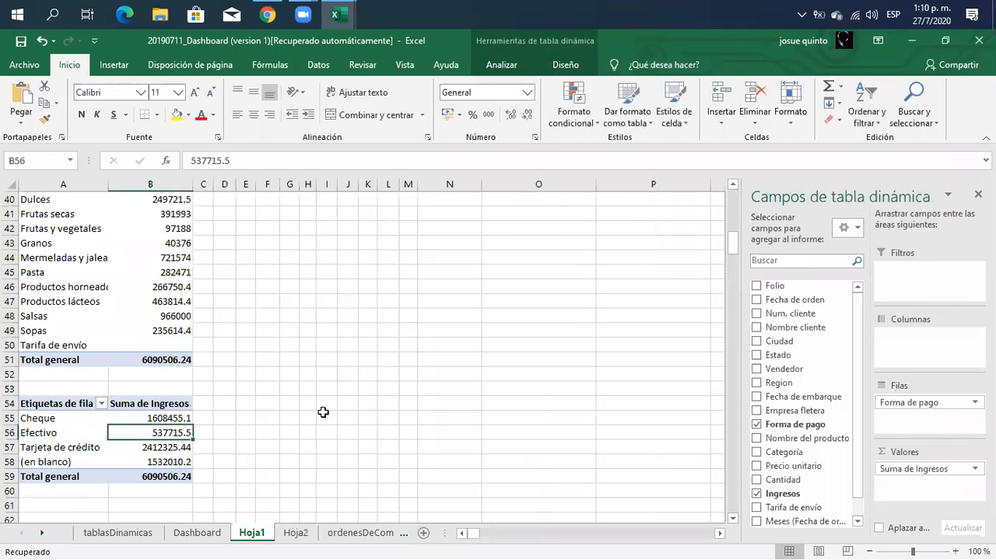
click(297, 534)
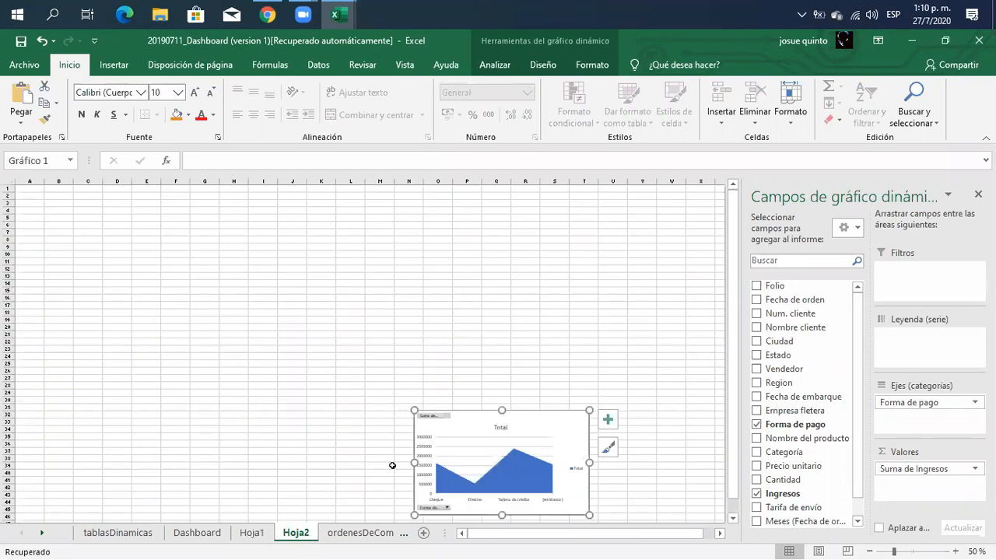
drag(336, 380, 337, 381)
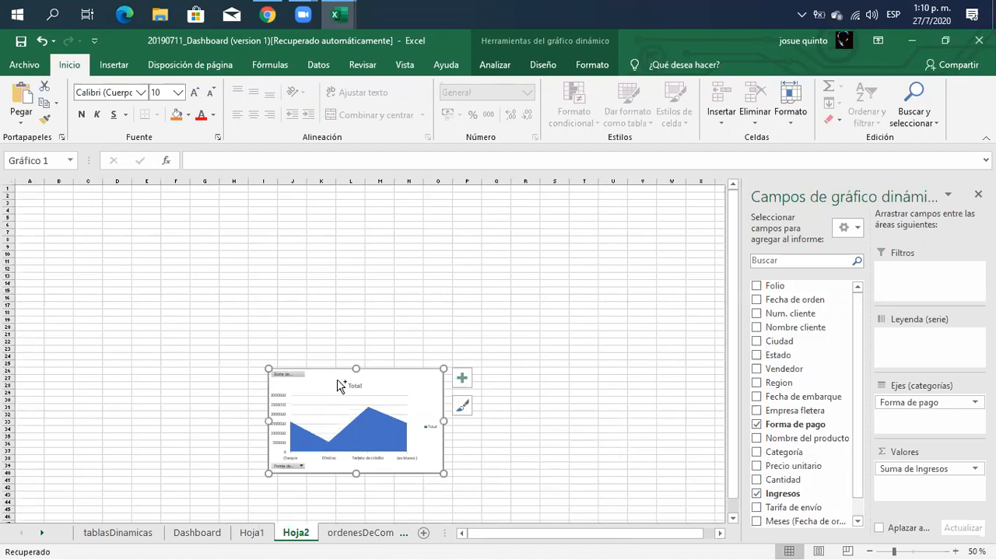
key(ctrl+z)
key(ctrl+z)
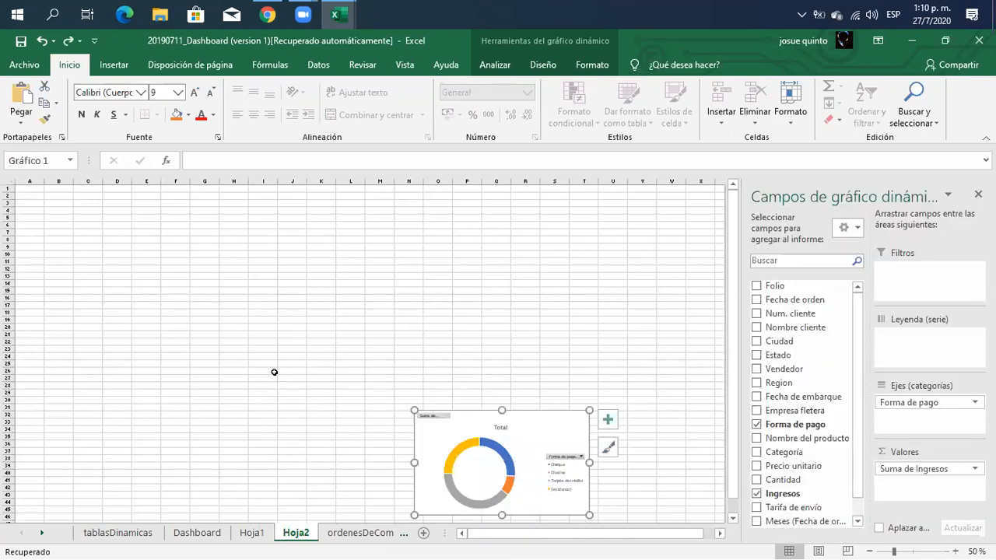
- Paste the category area chart onto Hoja2 at I26, then widen it and place it beside the doughnut chart at about D31:N46
click(273, 373)
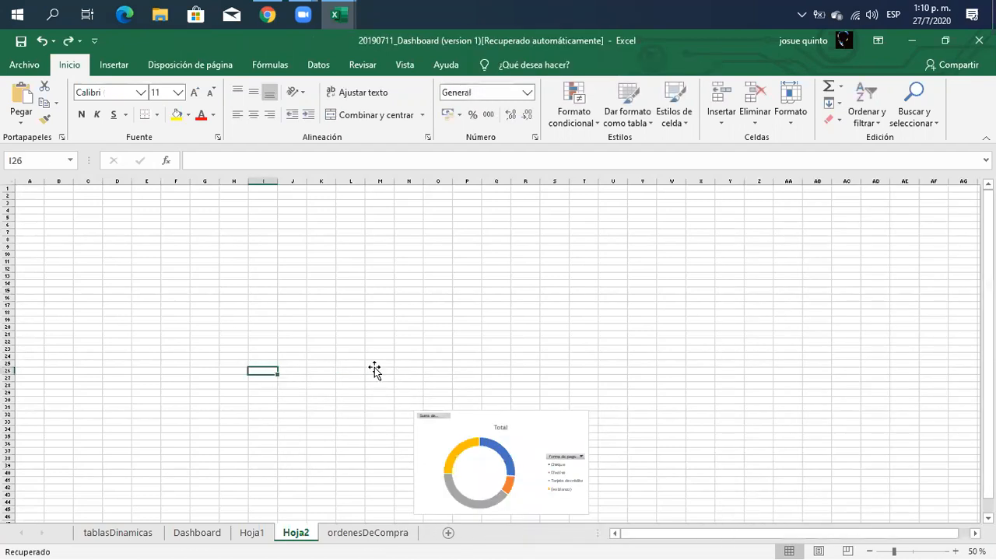
key(ctrl+v)
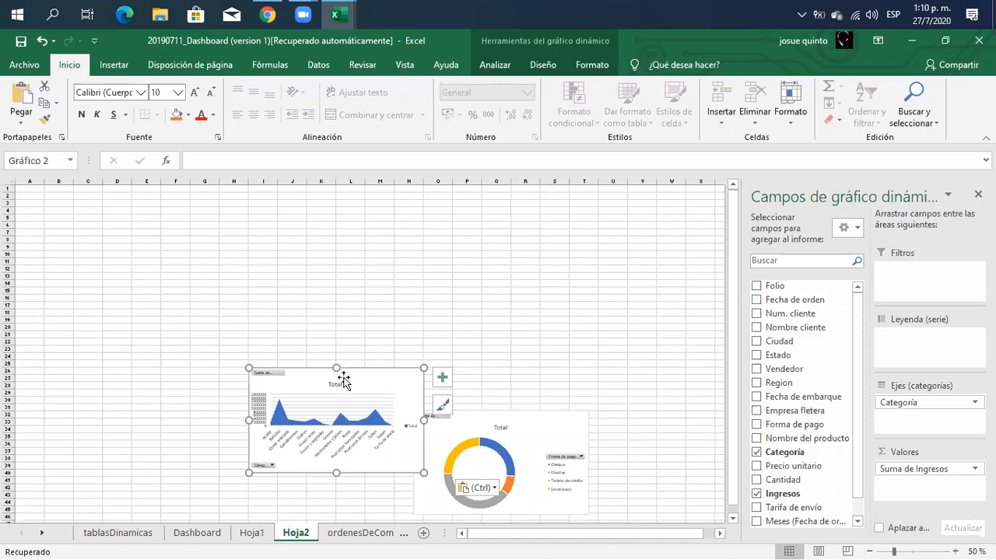
drag(343, 380, 307, 382)
drag(106, 310, 103, 307)
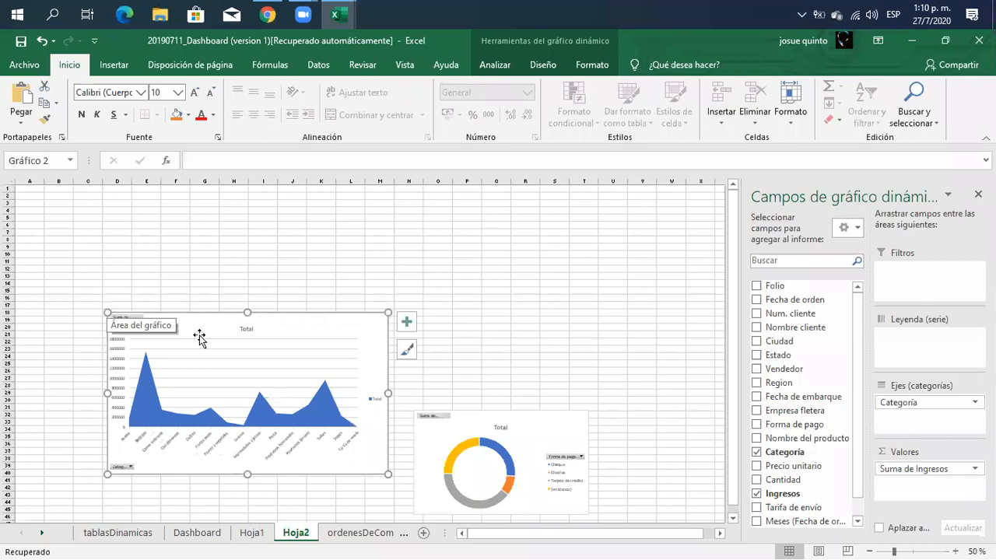
drag(313, 332, 331, 370)
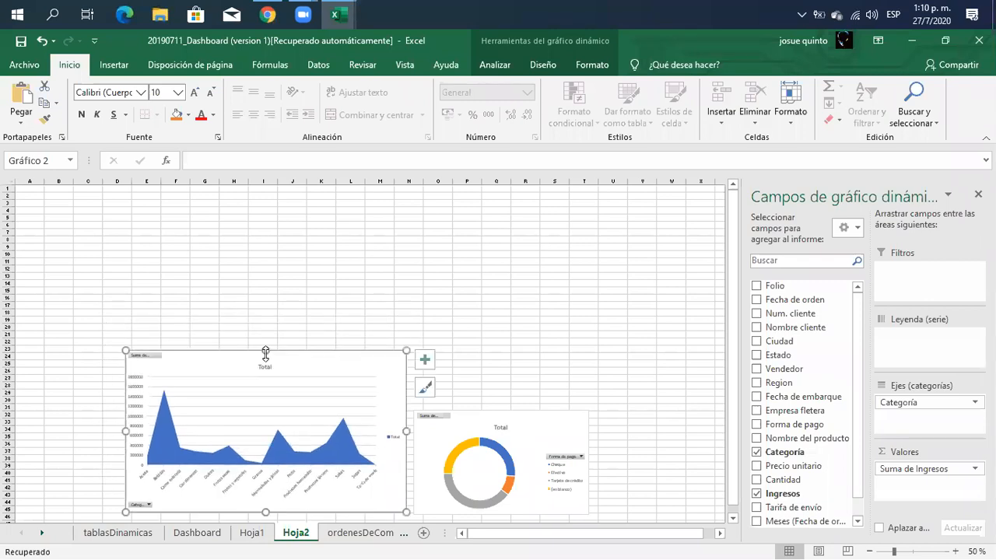
drag(266, 351, 269, 393)
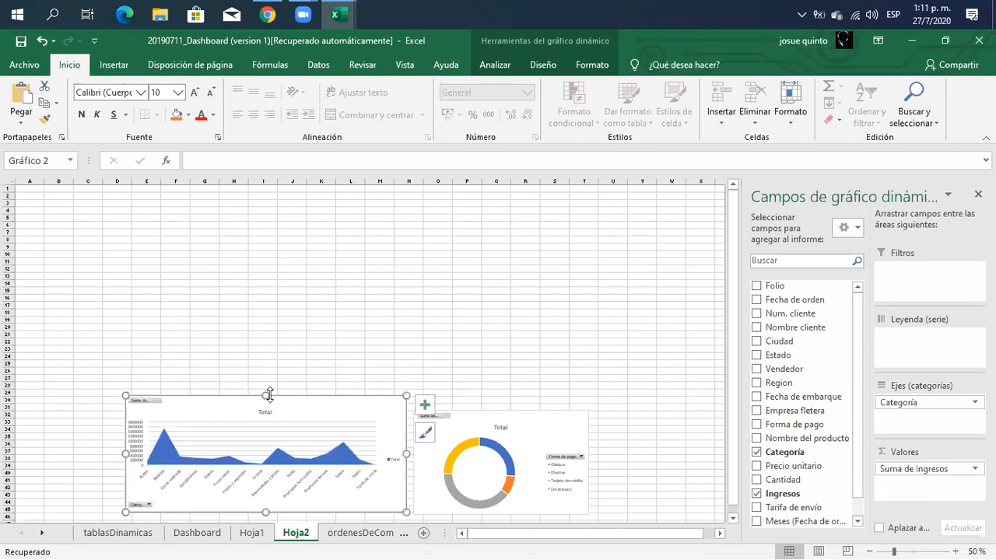
drag(295, 407, 296, 414)
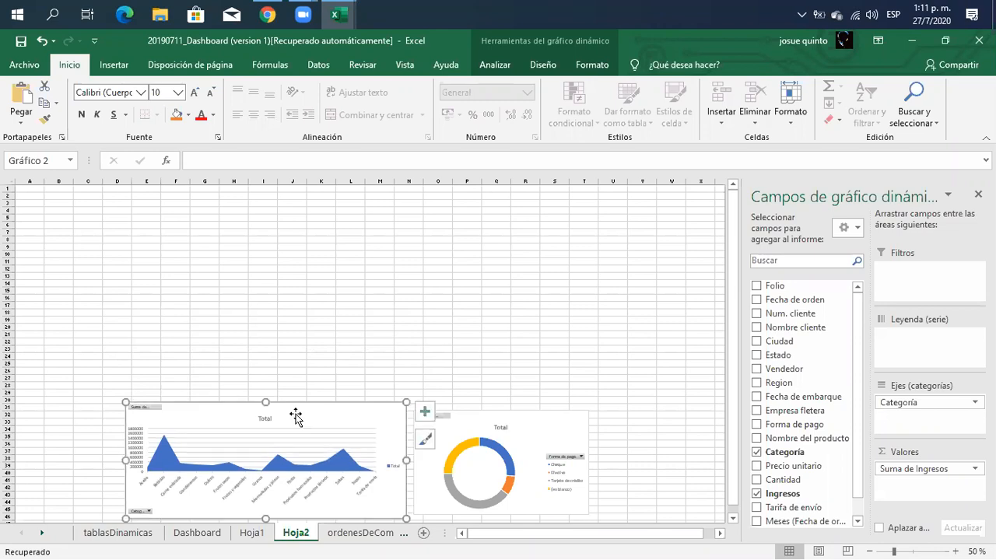
- Cut the seller bar chart from Hoja1 and paste it onto Hoja2 at cell J17
click(248, 534)
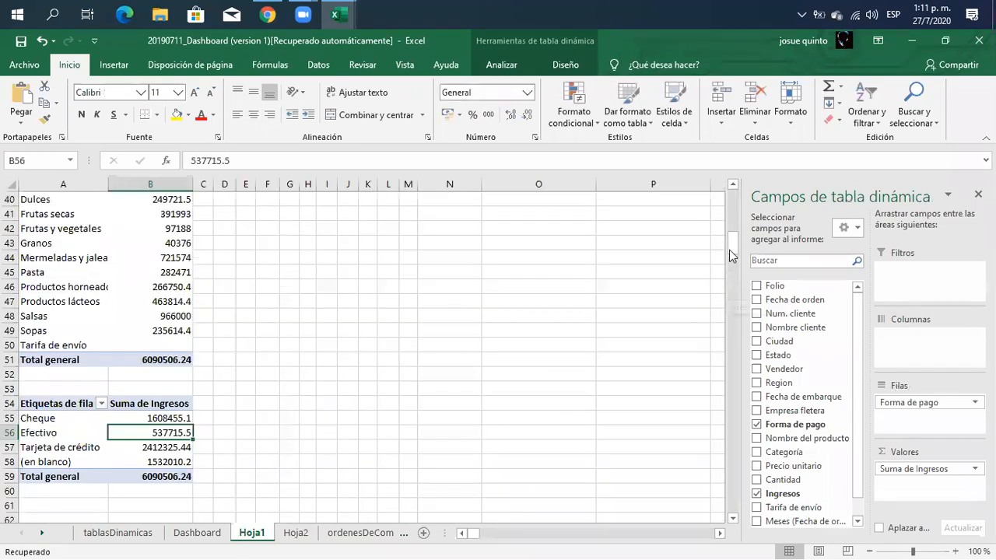
drag(729, 246, 729, 203)
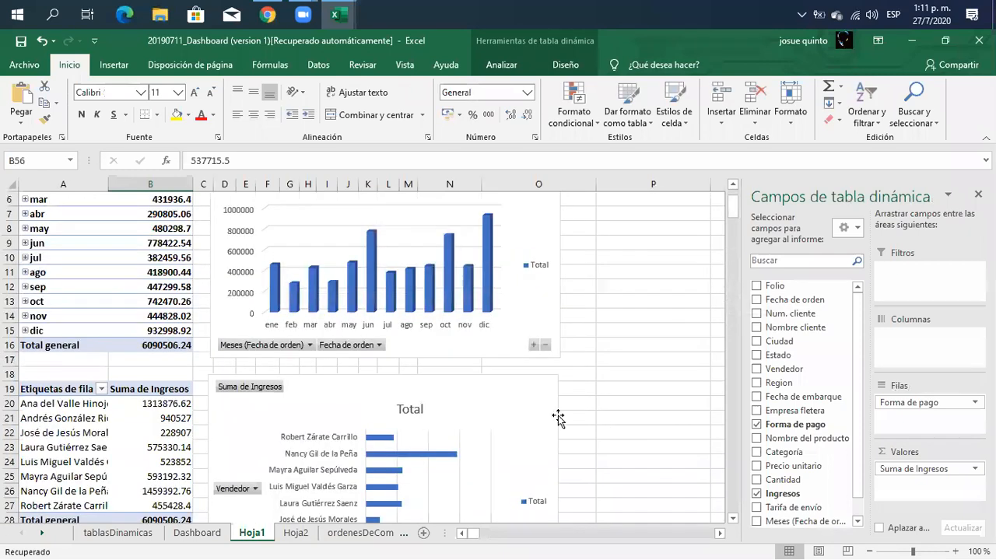
click(543, 411)
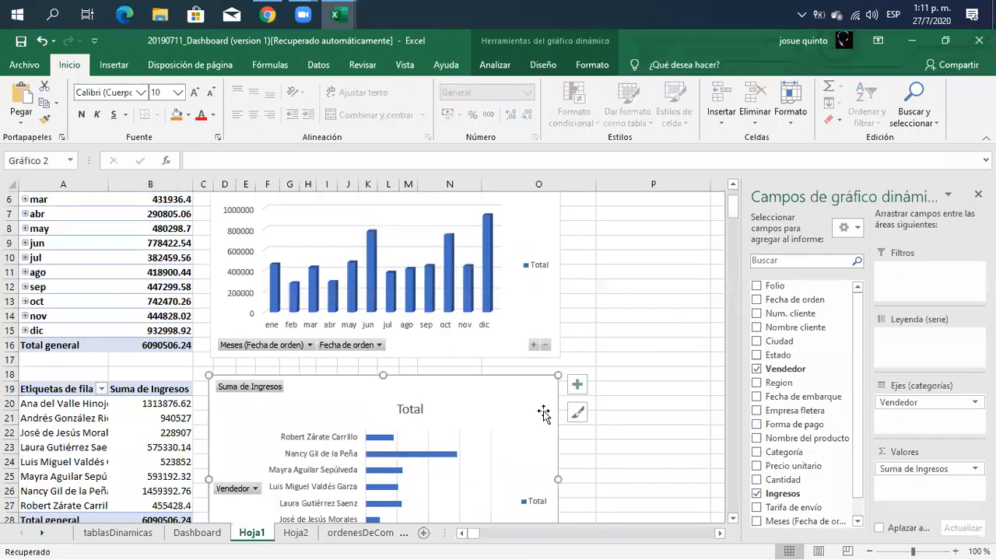
key(Delete)
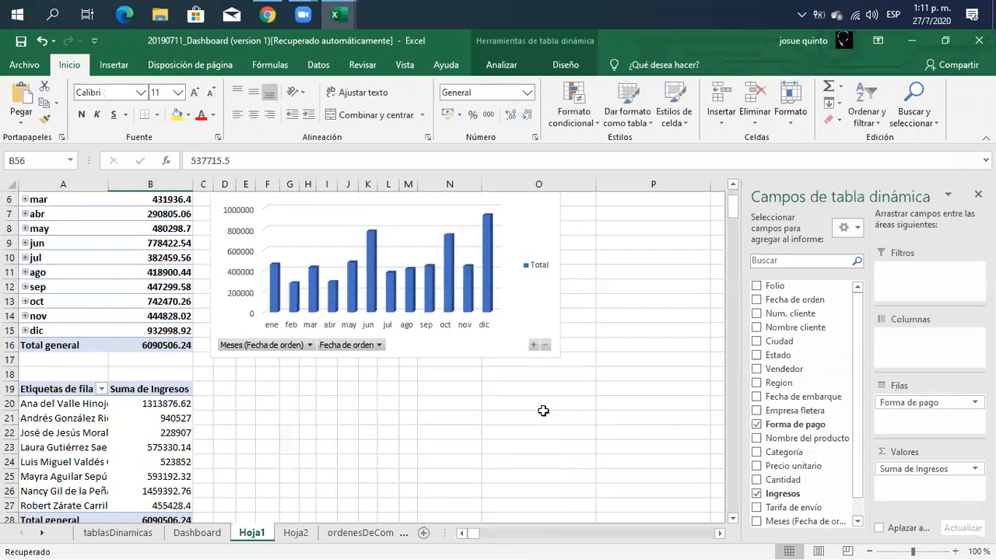
click(294, 533)
click(306, 303)
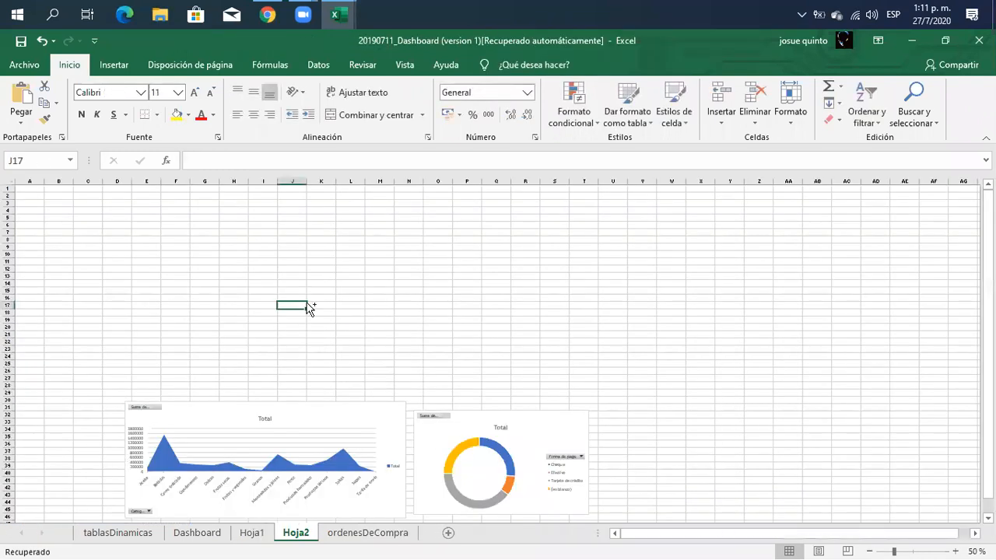
key(ctrl+v)
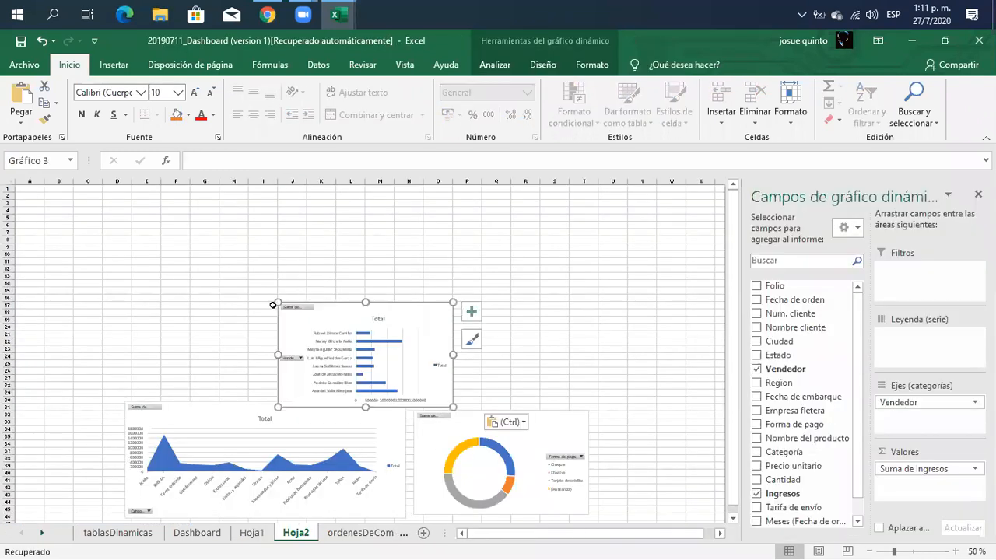
- Enlarge the seller bar chart and move it to the sheet's upper-left corner at about A1:K25
drag(170, 232, 141, 224)
drag(307, 258, 411, 244)
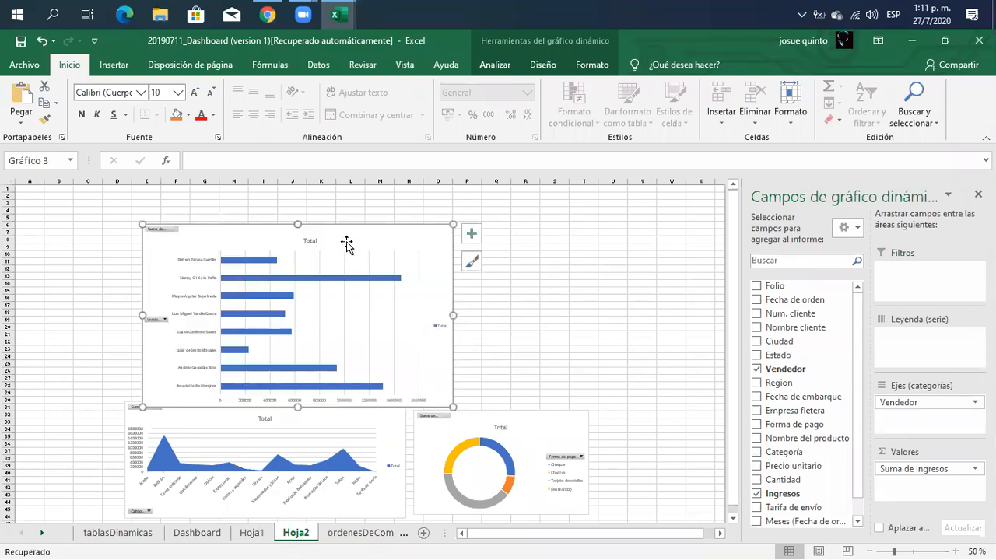
drag(289, 218, 220, 206)
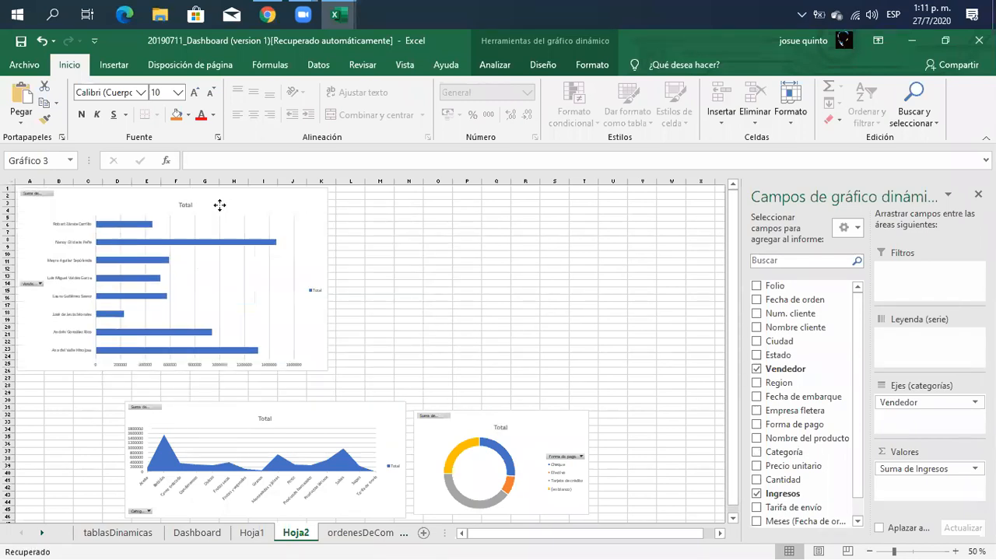
- Fit the category area chart under the seller chart at about A26:K43 and enlarge the doughnut chart beside it to about K26:R43
drag(341, 415, 296, 405)
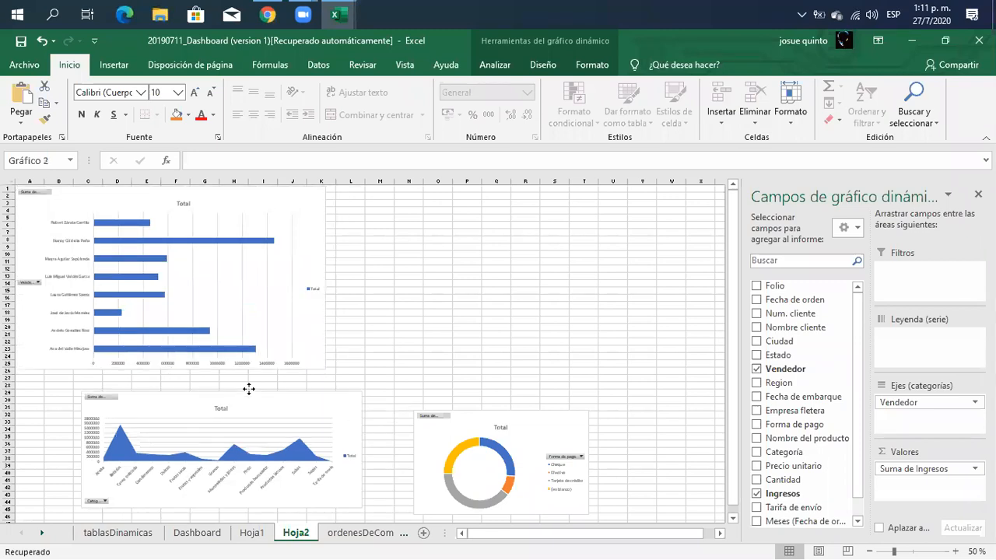
drag(228, 380, 228, 381)
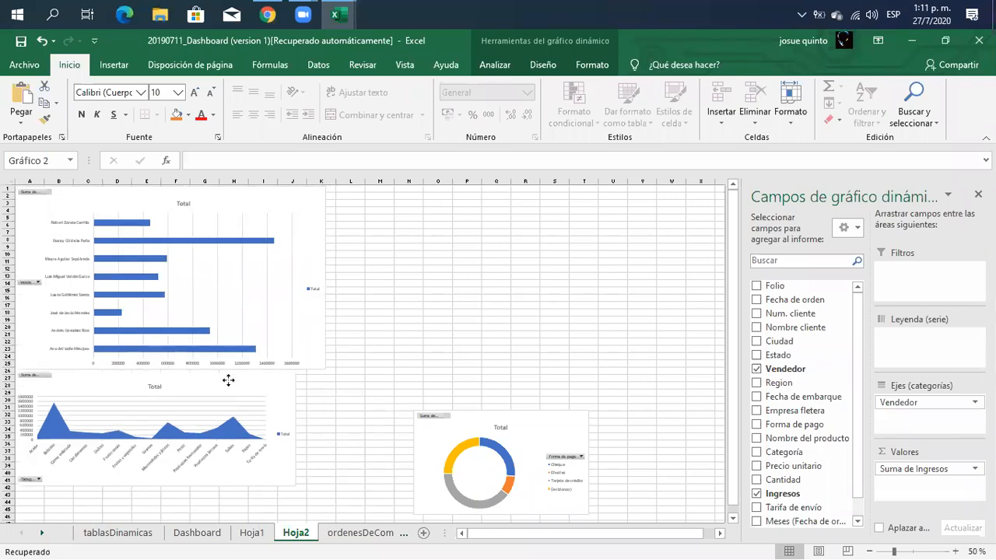
click(294, 482)
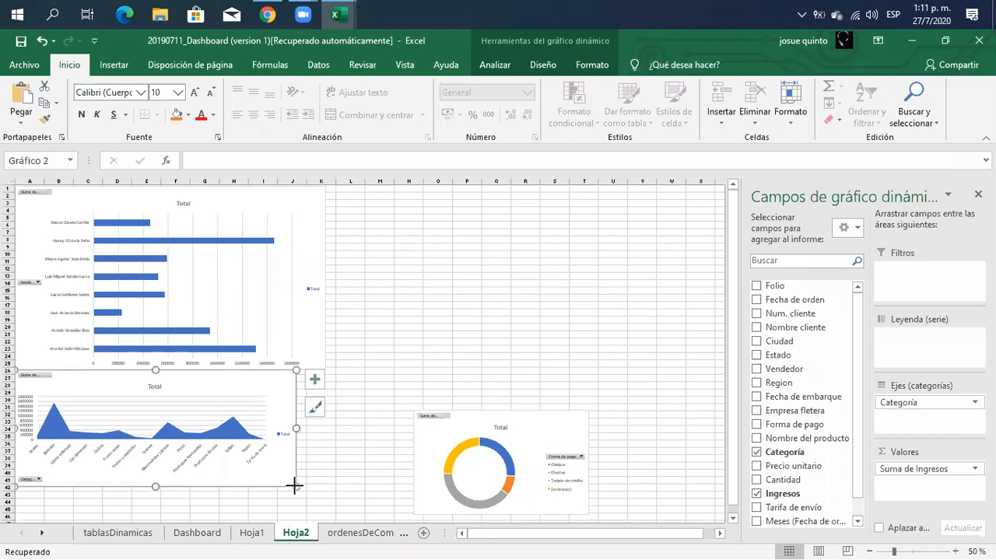
drag(294, 483, 324, 494)
drag(486, 418, 398, 374)
drag(499, 471, 518, 493)
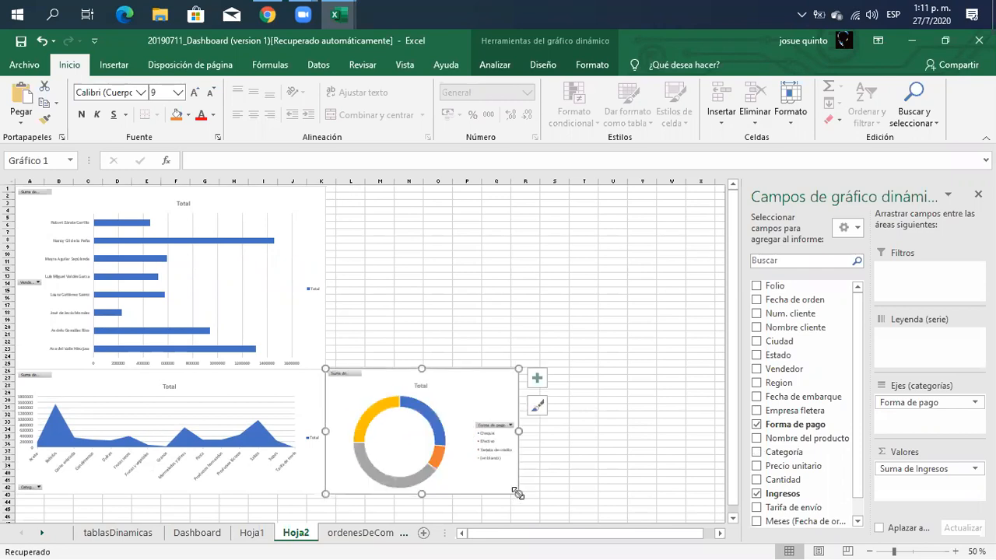
- Cut the monthly income column chart from Hoja1 and paste it onto an empty area of Hoja2
click(255, 533)
scroll(732, 210, up, 2)
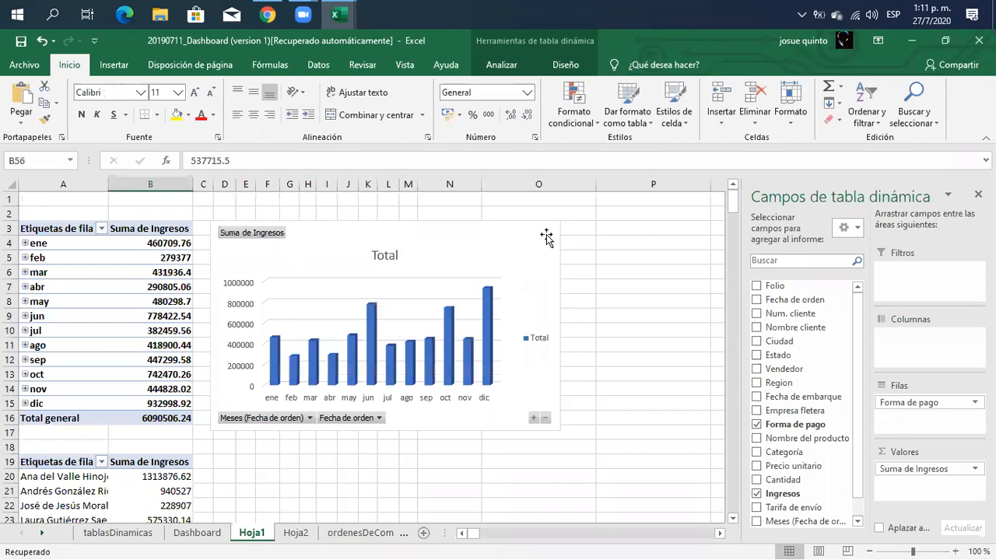
click(547, 238)
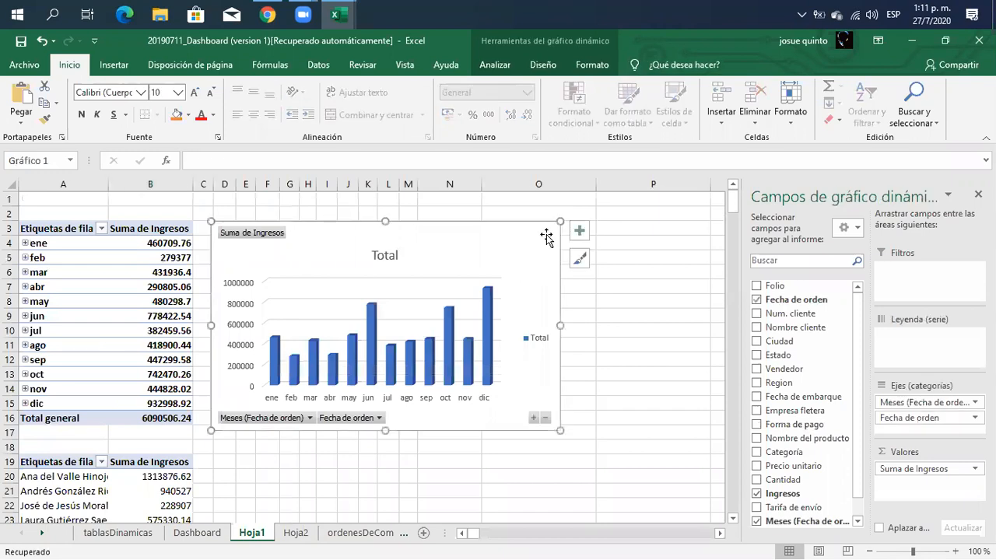
key(Delete)
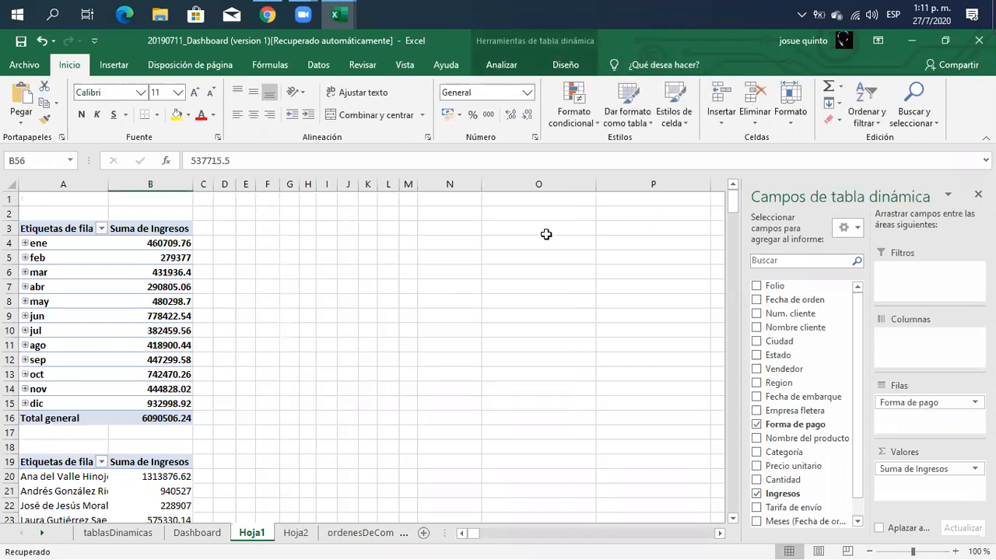
click(296, 533)
click(406, 249)
key(ctrl+v)
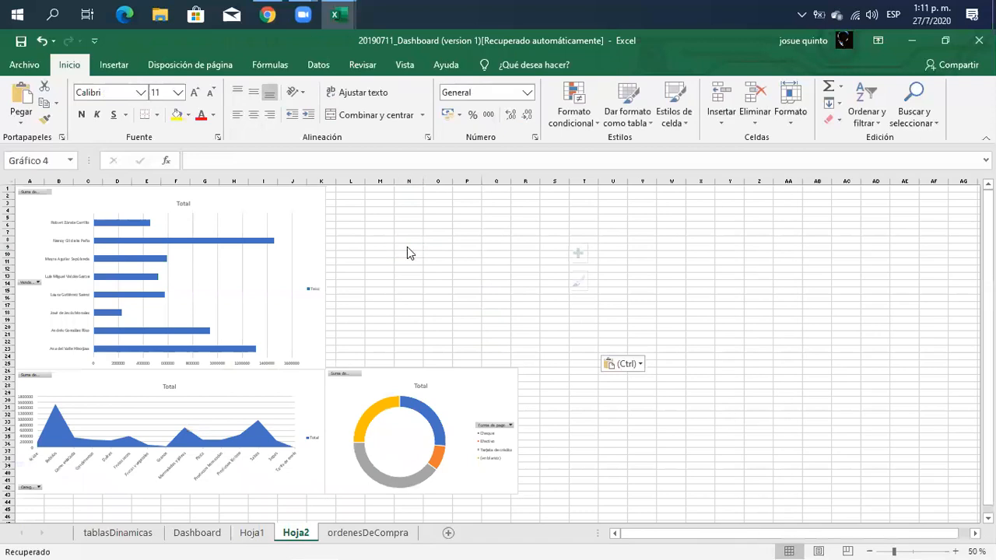
- Place the monthly column chart beside the seller bar chart and enlarge it to about K1:Y25
mouse_move(524, 256)
mouse_down()
mouse_move(451, 176)
mouse_move(440, 191)
mouse_move(467, 204)
mouse_move(456, 199)
mouse_up()
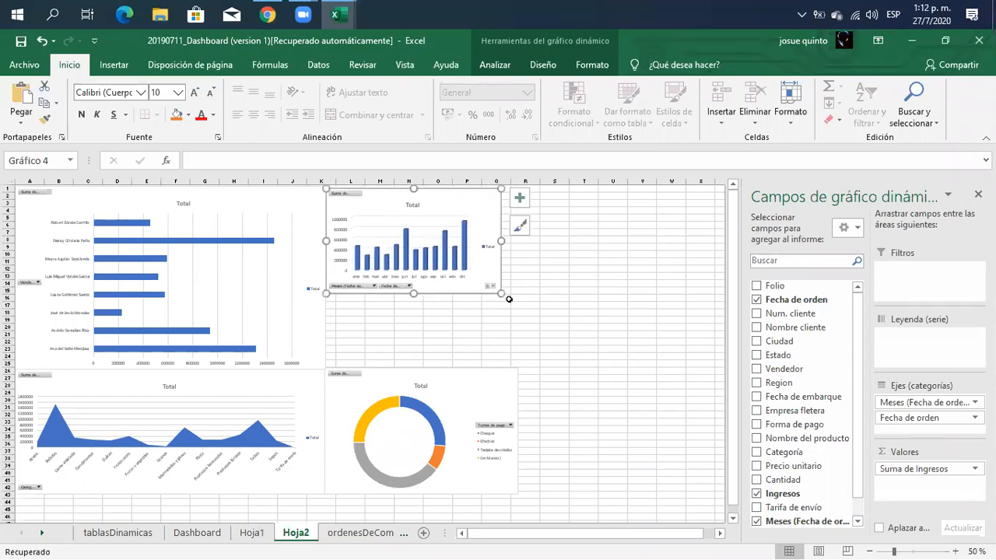
drag(501, 294, 682, 366)
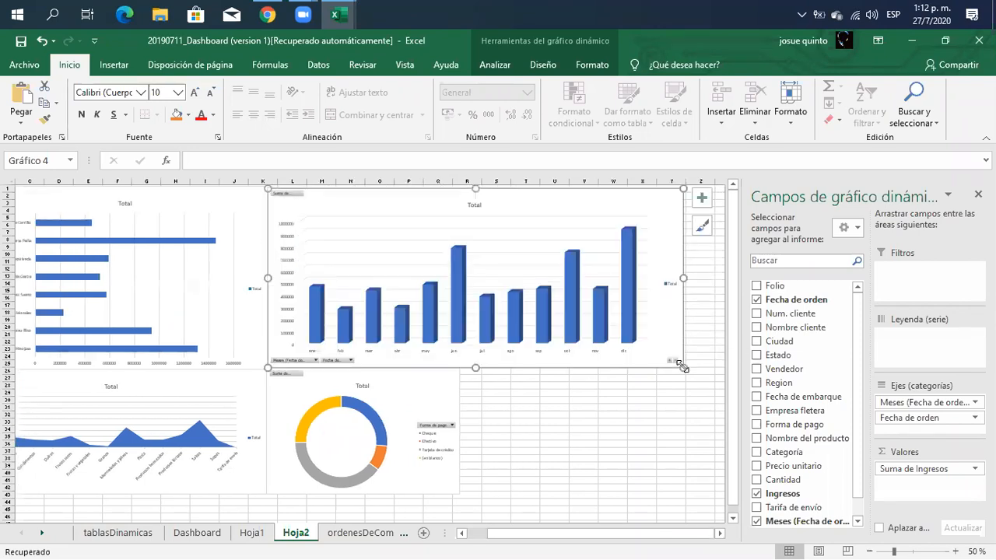
drag(572, 538, 567, 539)
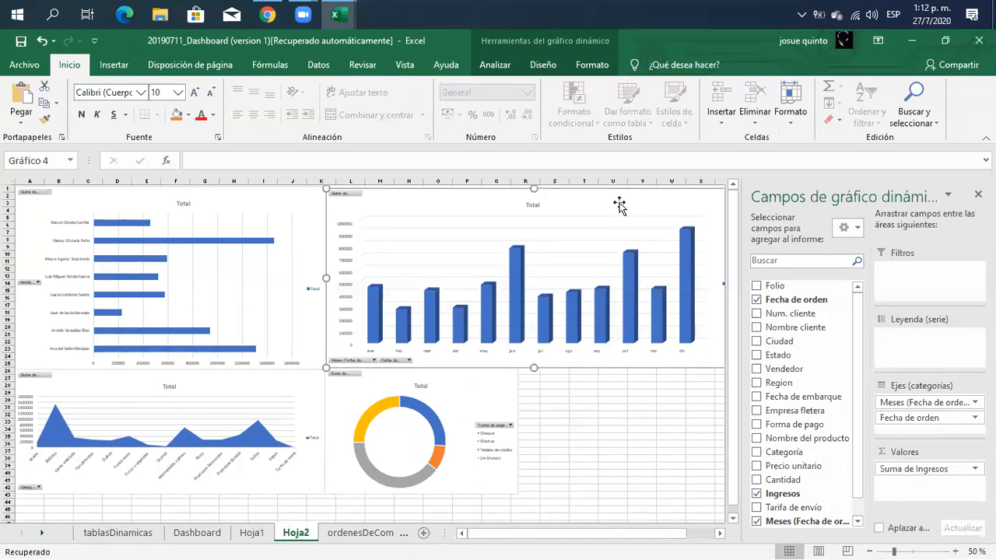
- Insert a Fecha de orden timeline from the monthly column chart and enlarge it to about 5.35 cm high by 10.87 cm wide
click(496, 65)
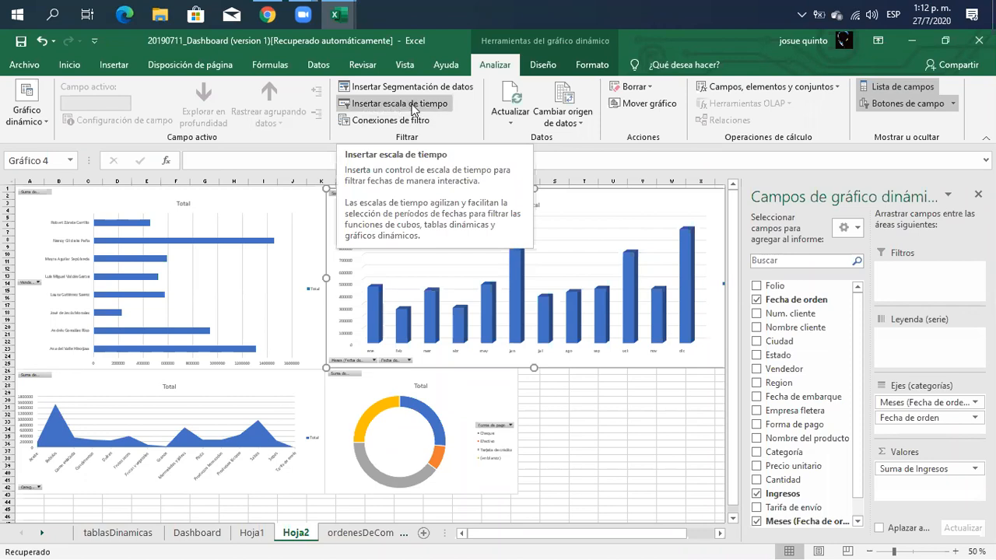
click(413, 105)
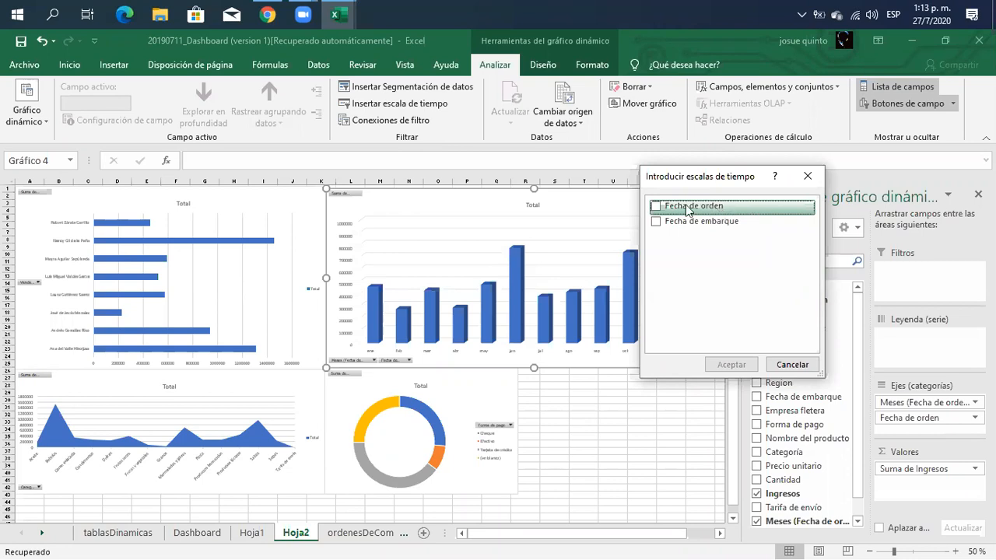
click(657, 208)
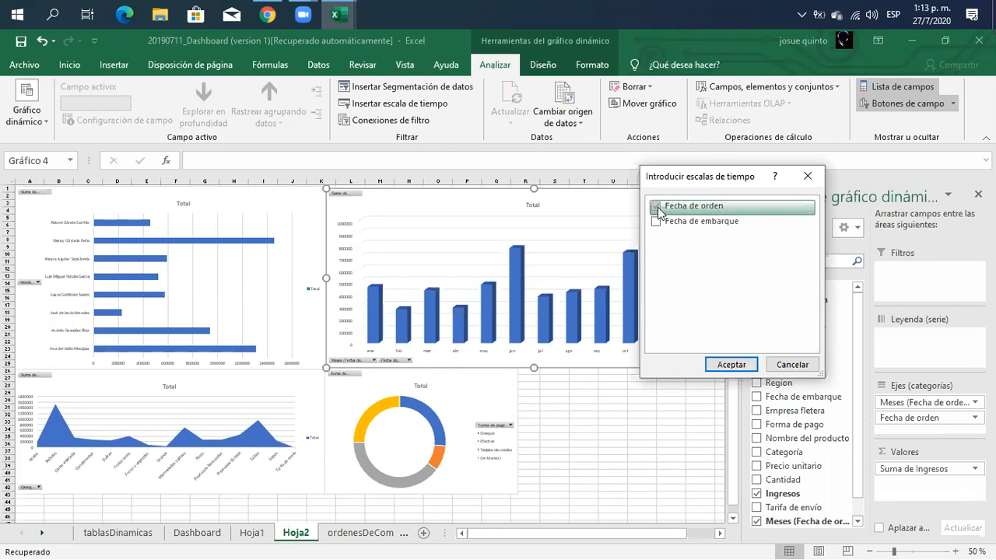
click(732, 364)
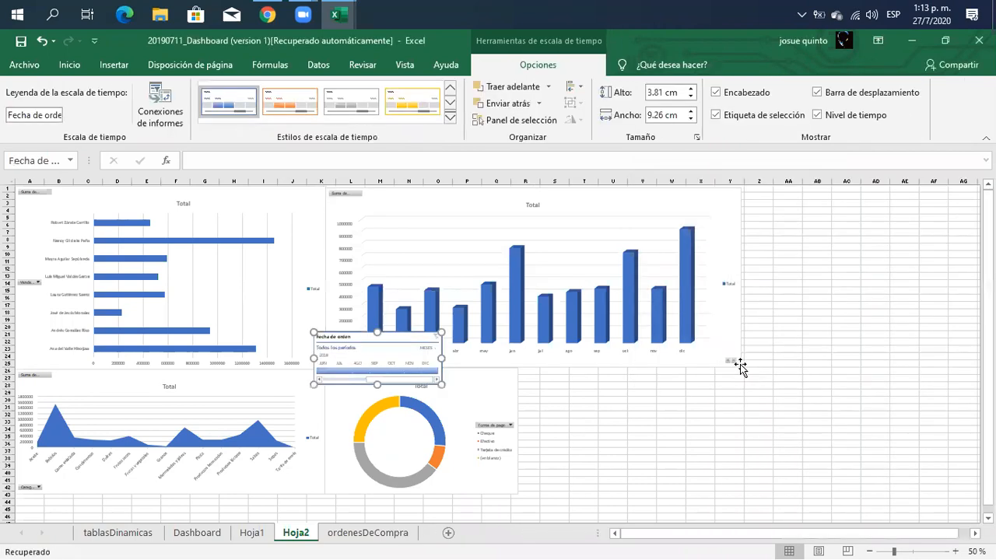
drag(440, 384, 531, 419)
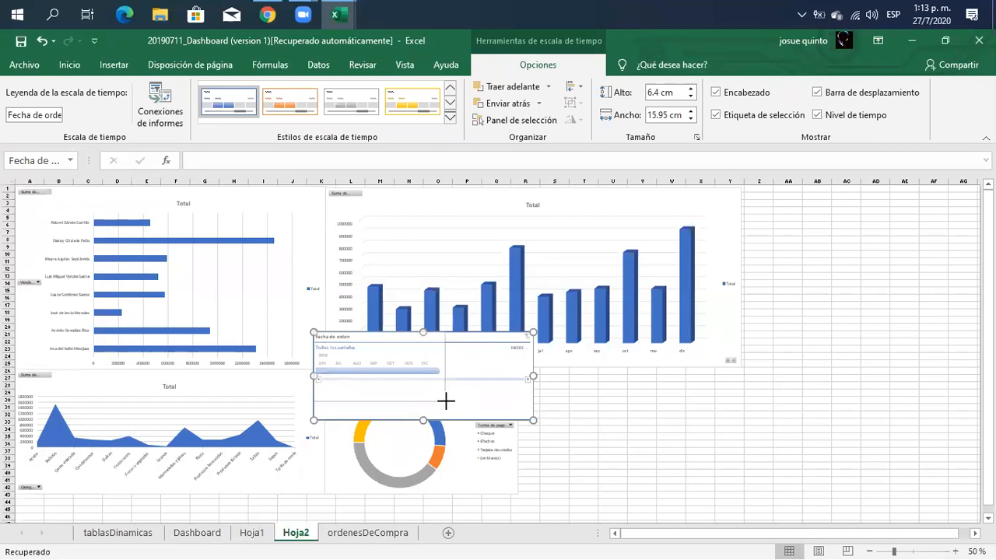
drag(453, 400, 462, 404)
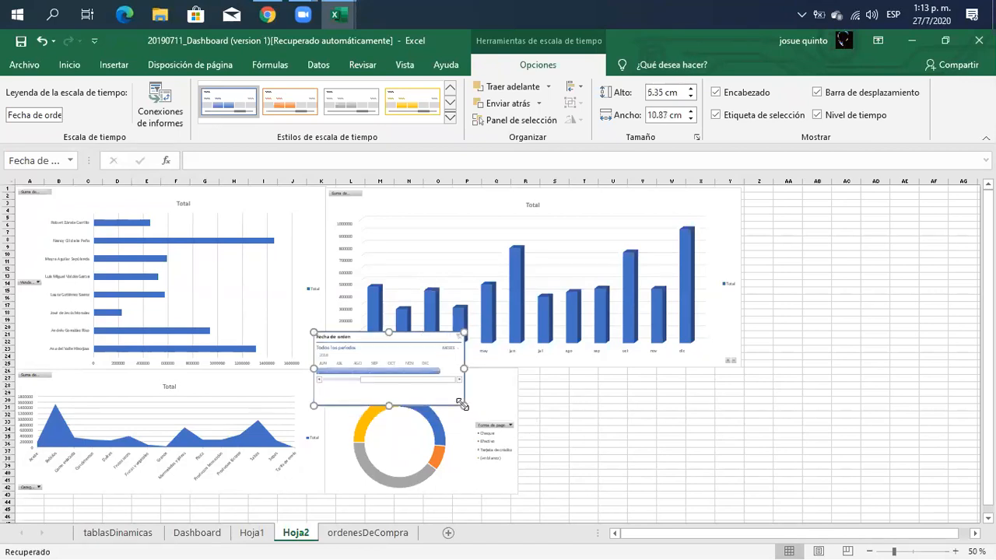
- Try the timeline's quarters and years levels, and return it to months
click(454, 349)
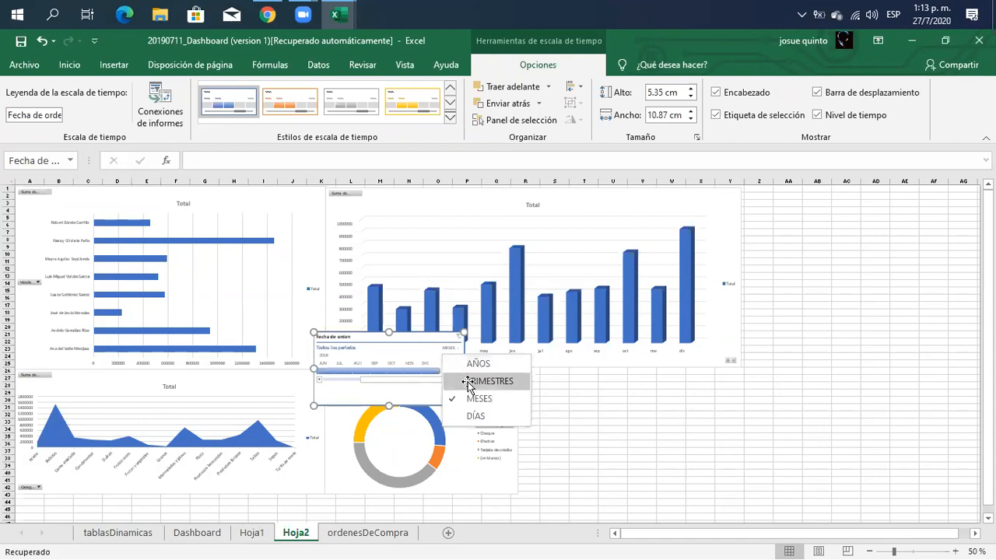
click(467, 381)
click(451, 354)
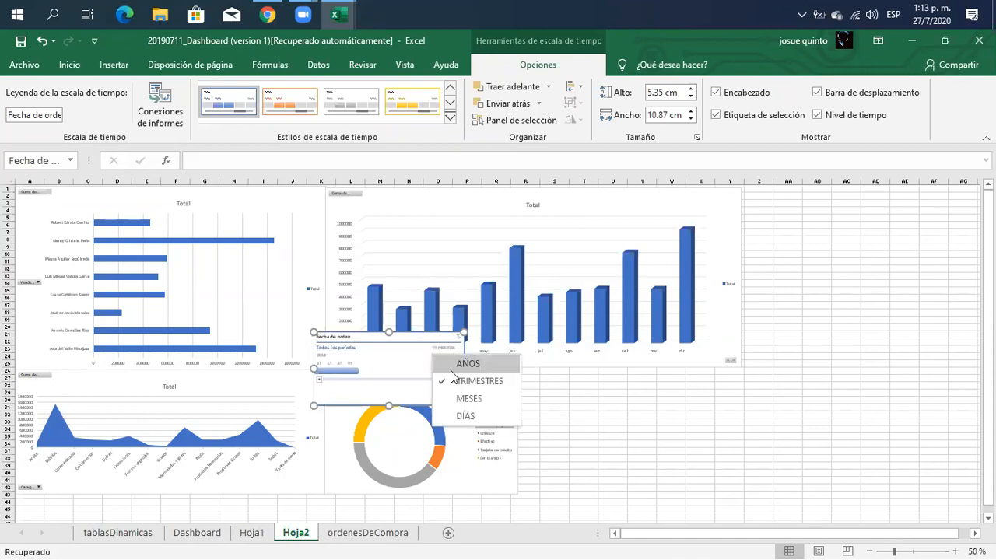
click(455, 375)
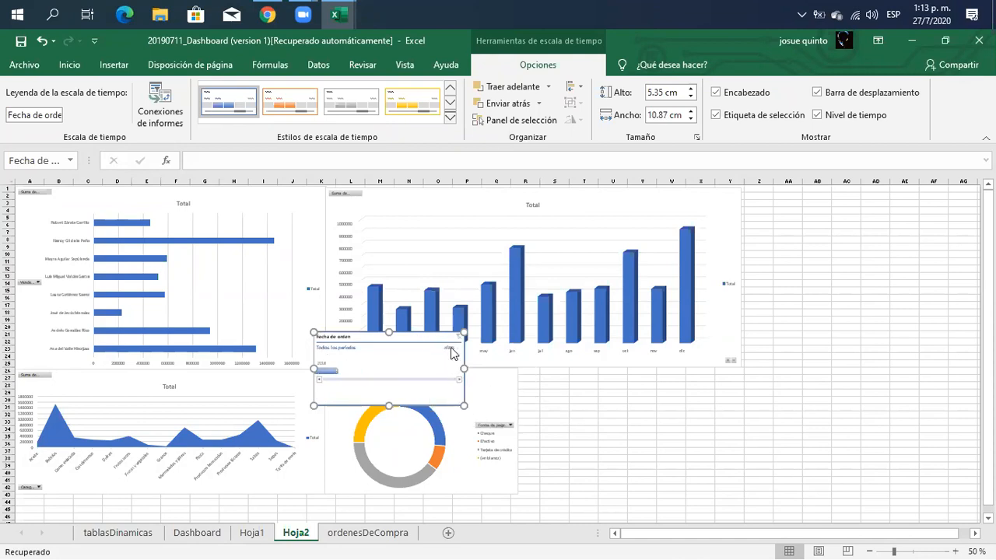
click(451, 354)
click(460, 400)
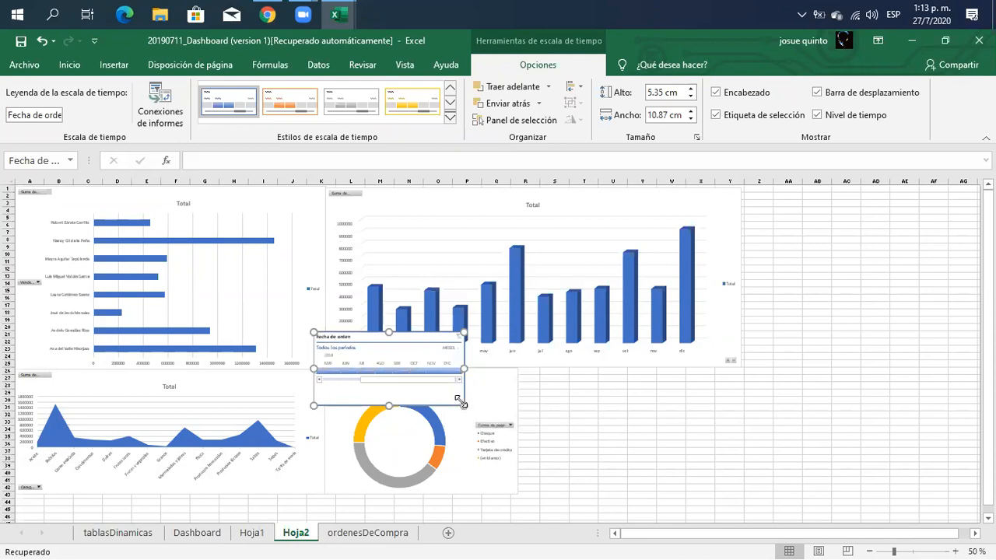
- Enlarge the timeline to about 5.82 × 23.1 cm and switch its level to years and back to months
drag(460, 400, 551, 410)
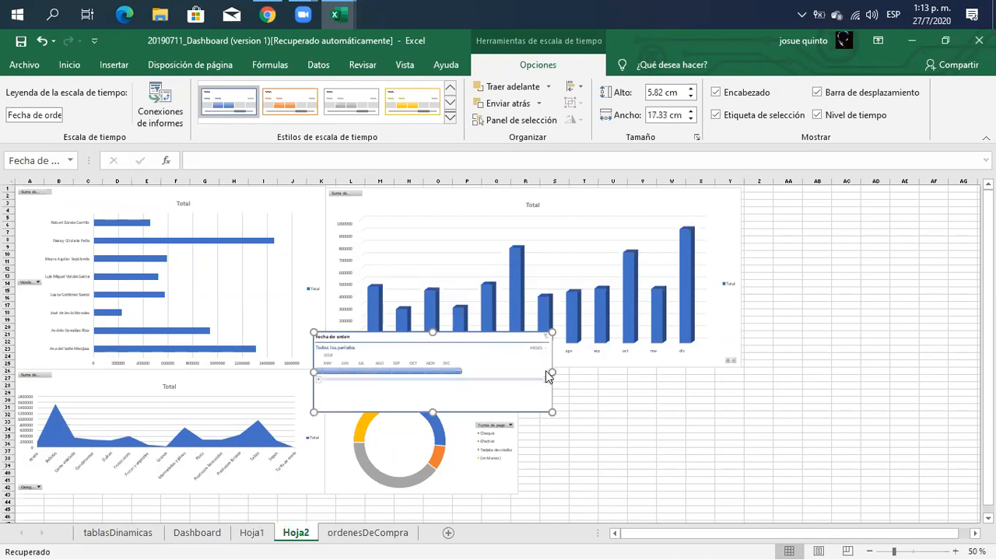
drag(553, 372, 632, 374)
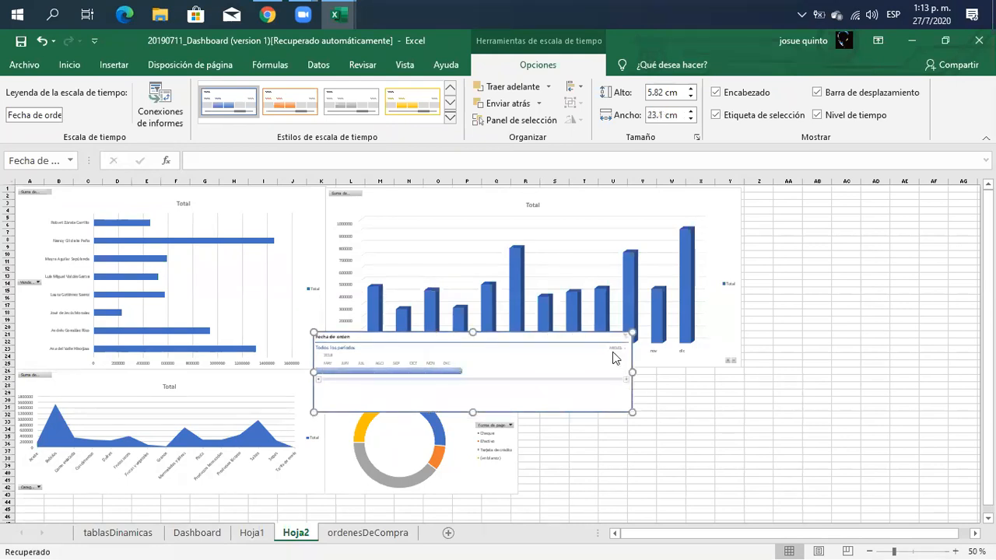
click(615, 347)
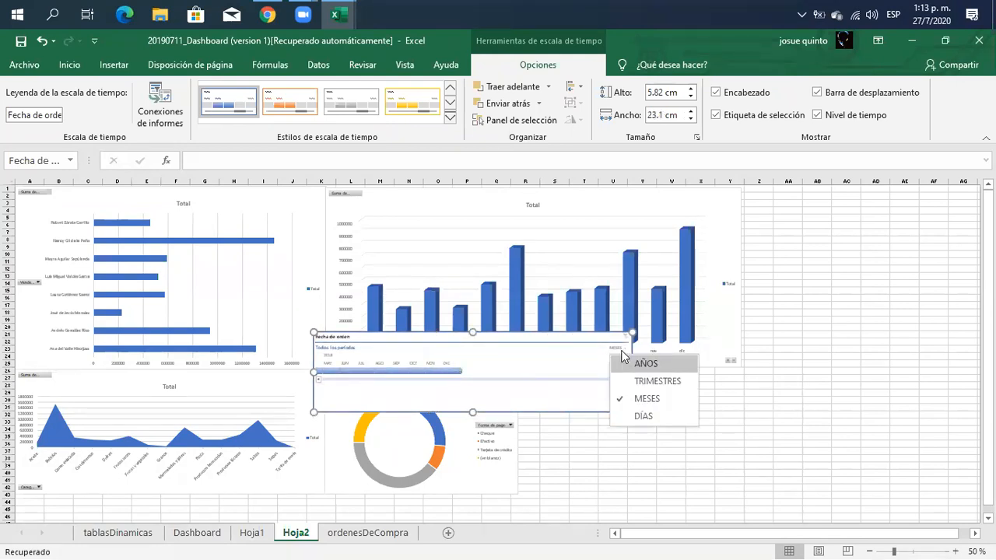
click(622, 360)
click(619, 349)
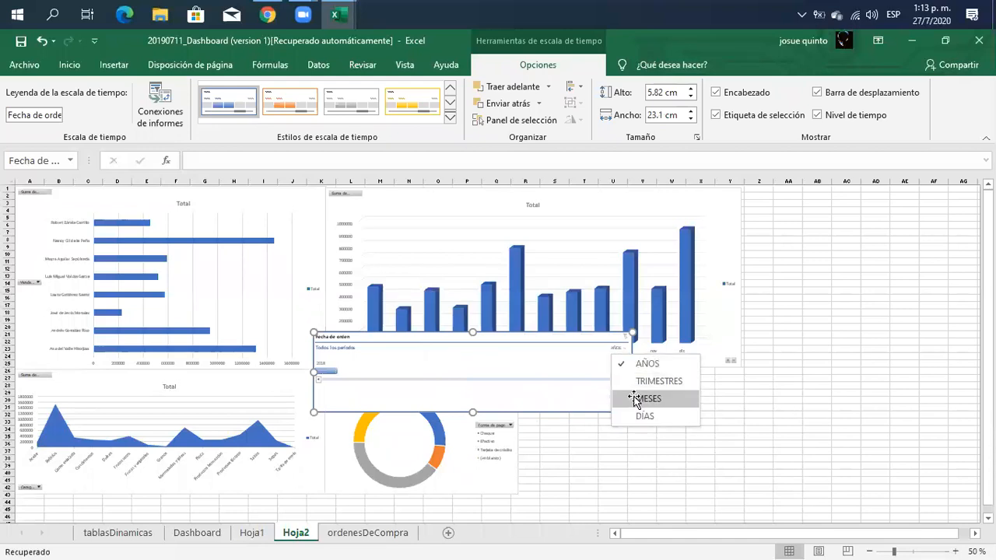
click(636, 399)
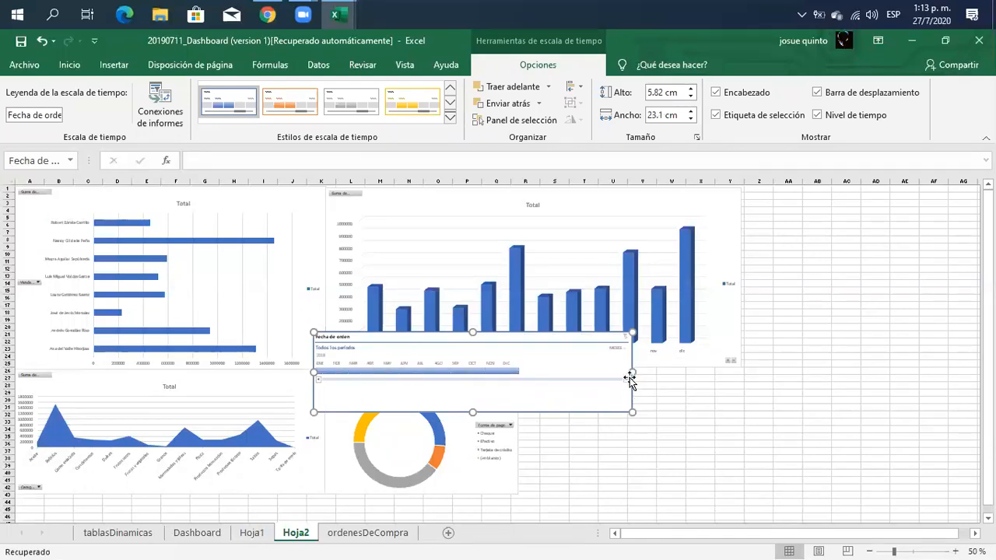
- Shrink the timeline to about 3.86 × 15.37 cm and place it beside the doughnut chart, below the monthly chart, at about R26:Y33
drag(627, 372, 525, 378)
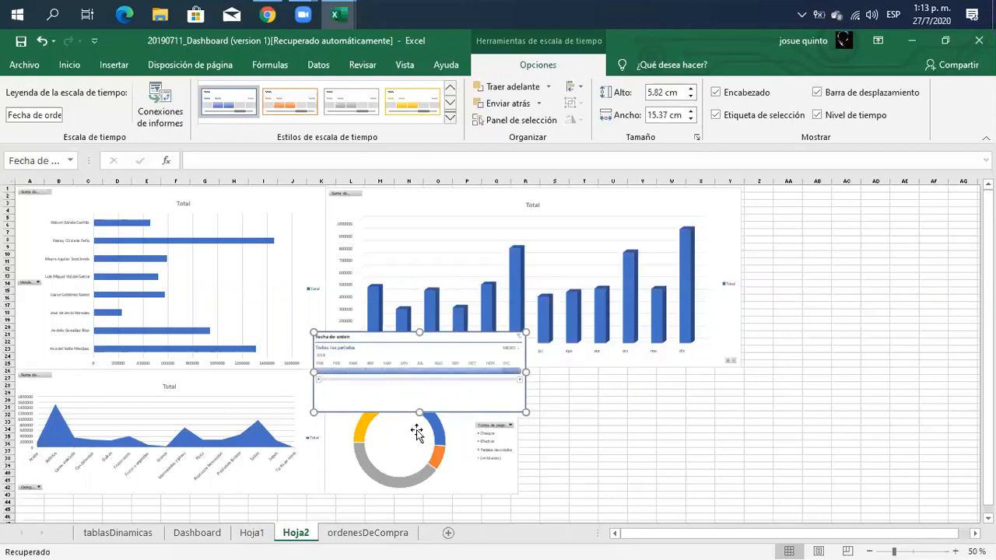
drag(419, 411, 419, 383)
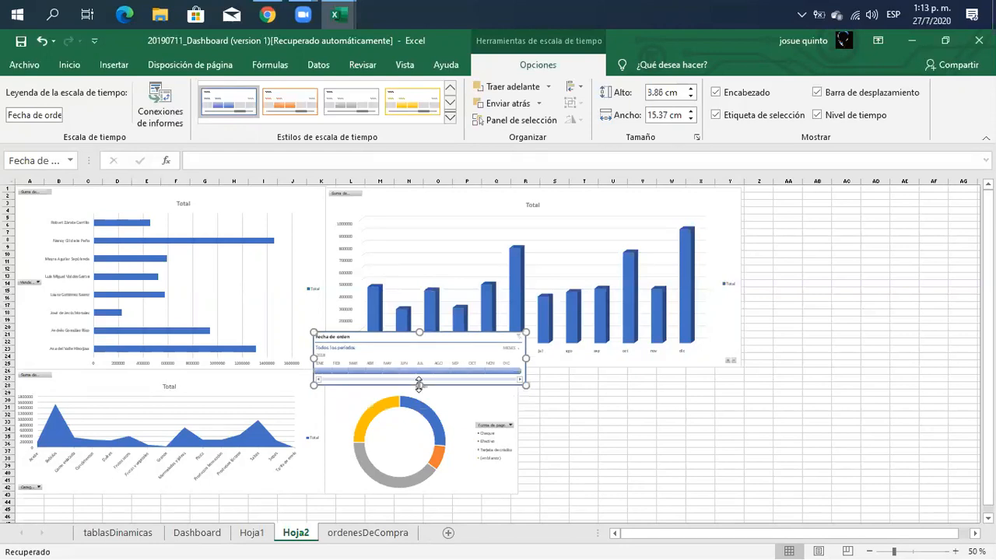
drag(447, 337, 655, 377)
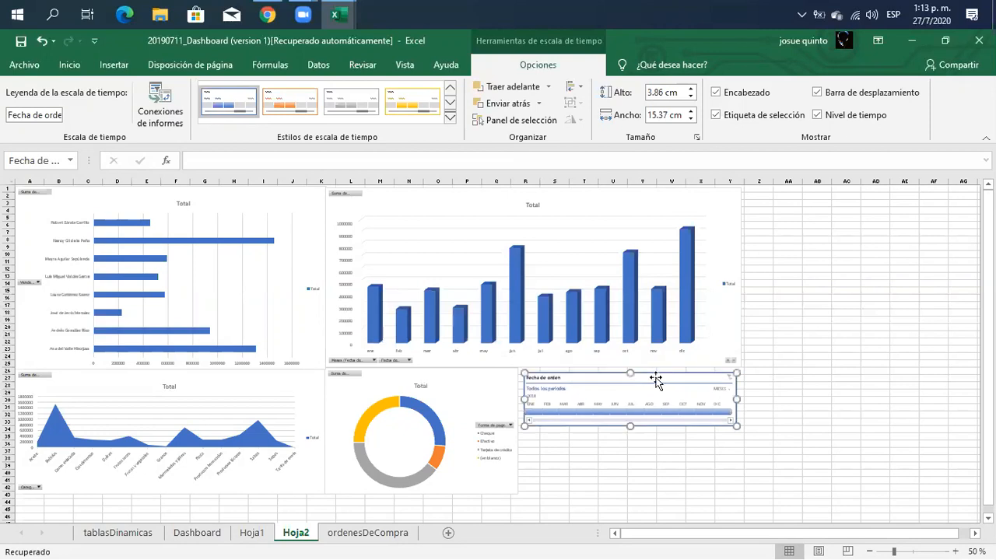
click(673, 442)
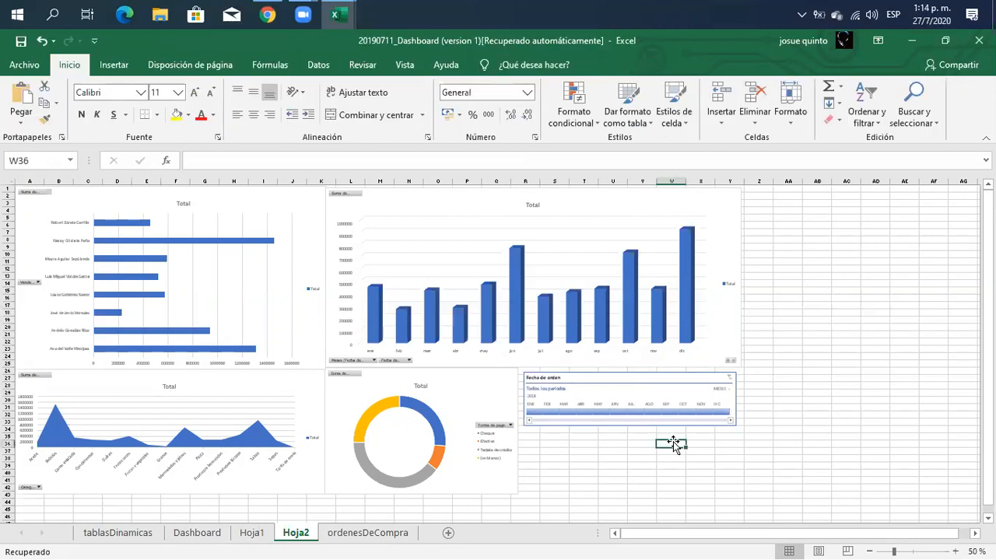
- Insert a Vendedor slicer from the monthly column chart, sized about 9.47 cm high by 6.77 cm wide, directly below the timeline
click(618, 204)
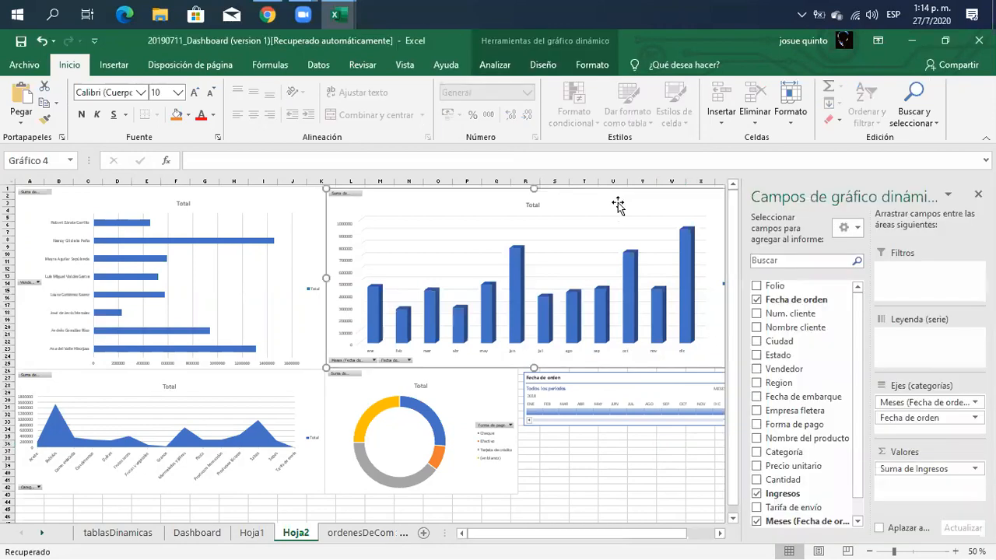
click(493, 66)
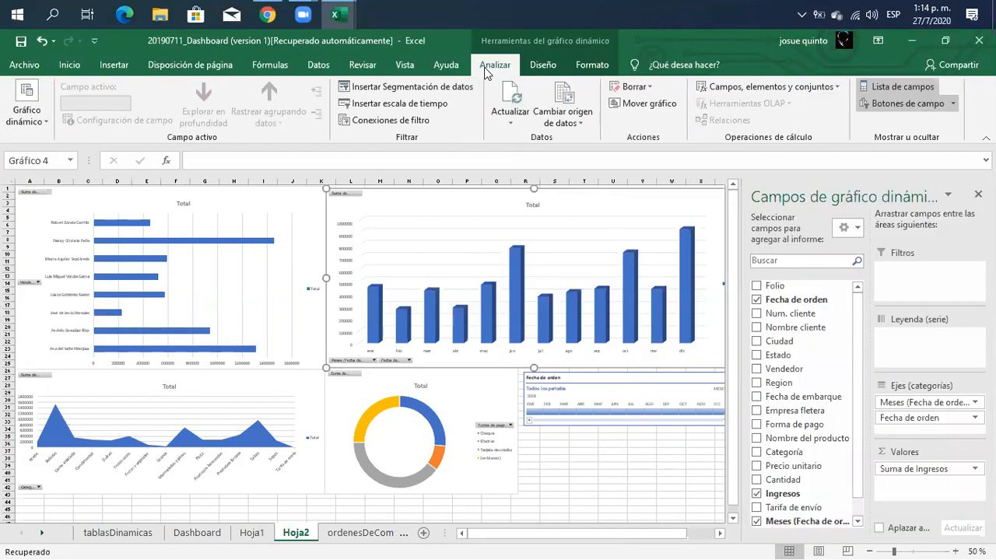
click(415, 90)
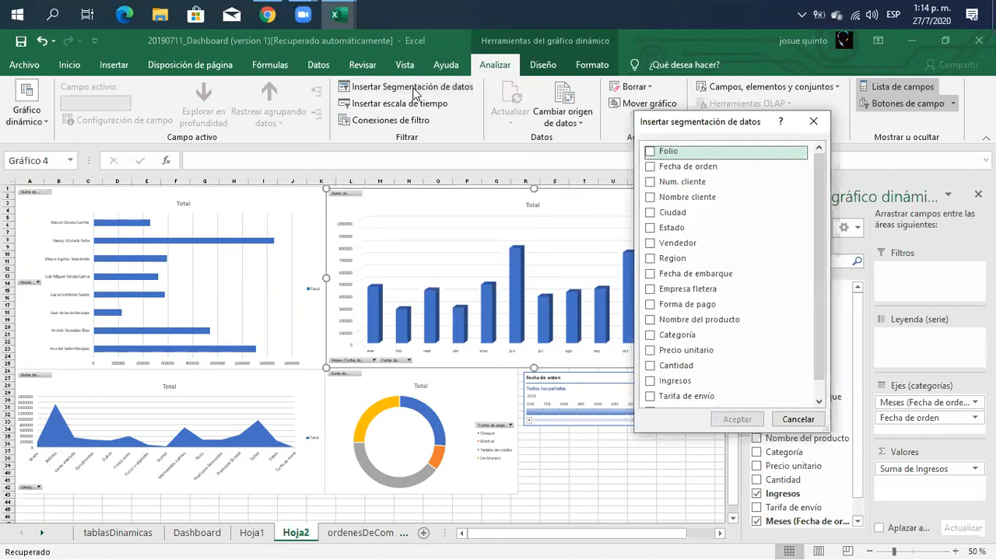
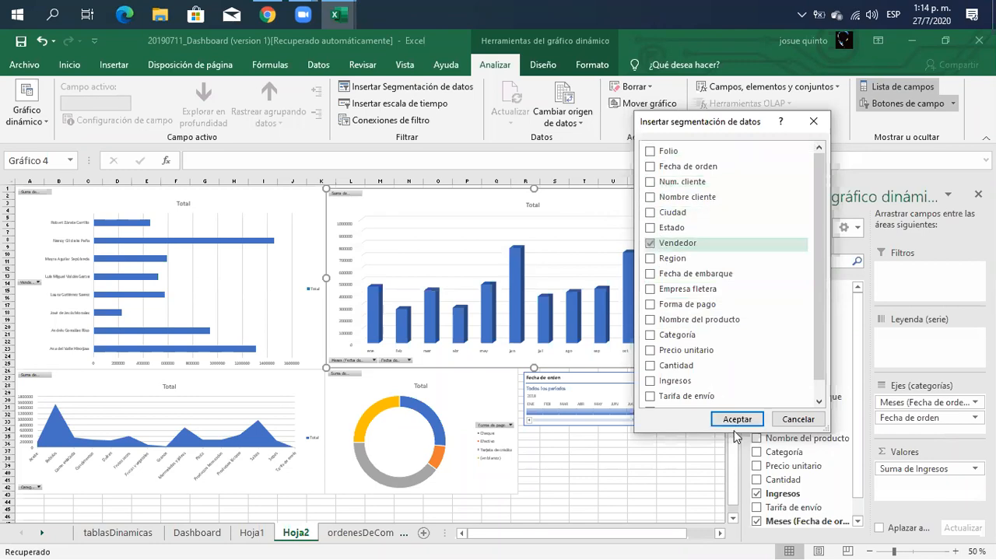
click(735, 419)
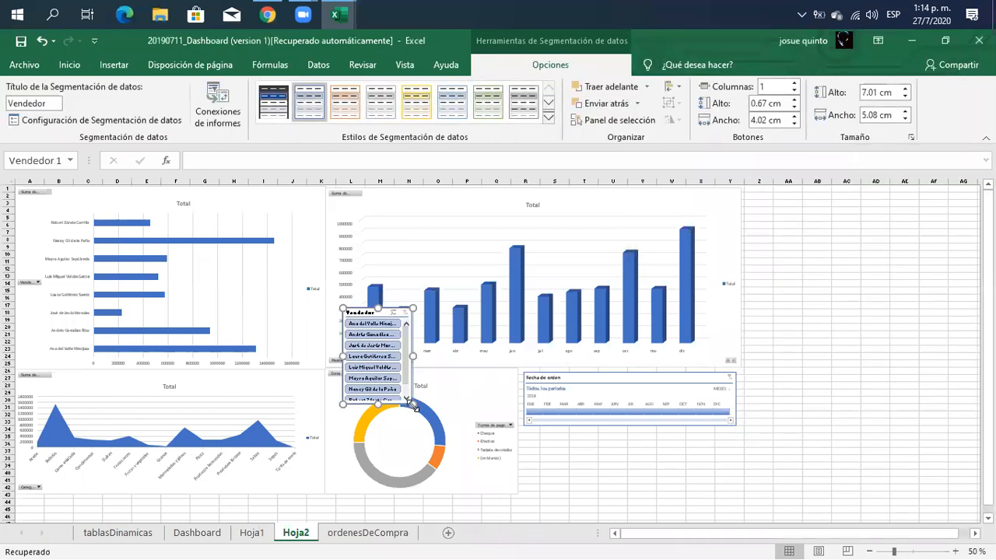
drag(411, 405, 434, 438)
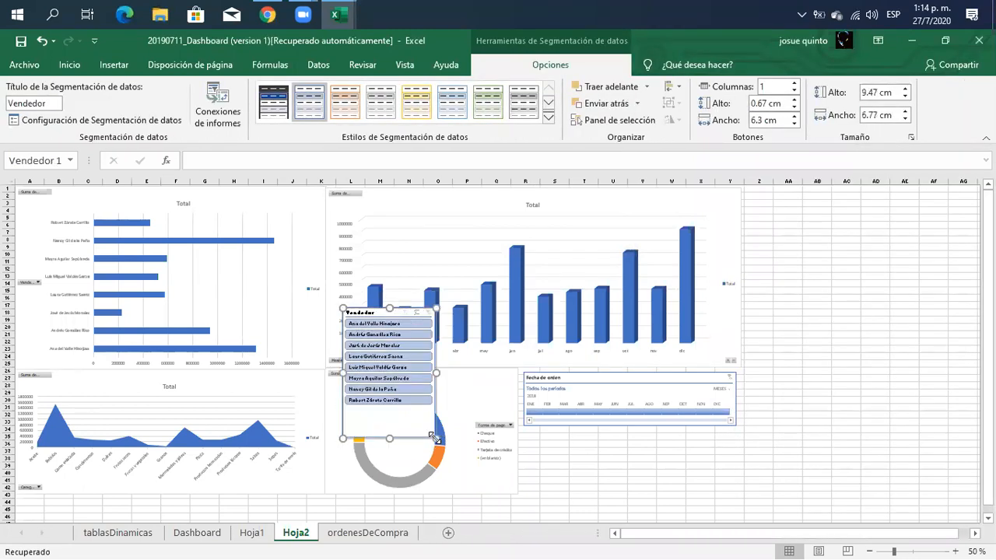
drag(412, 318, 579, 432)
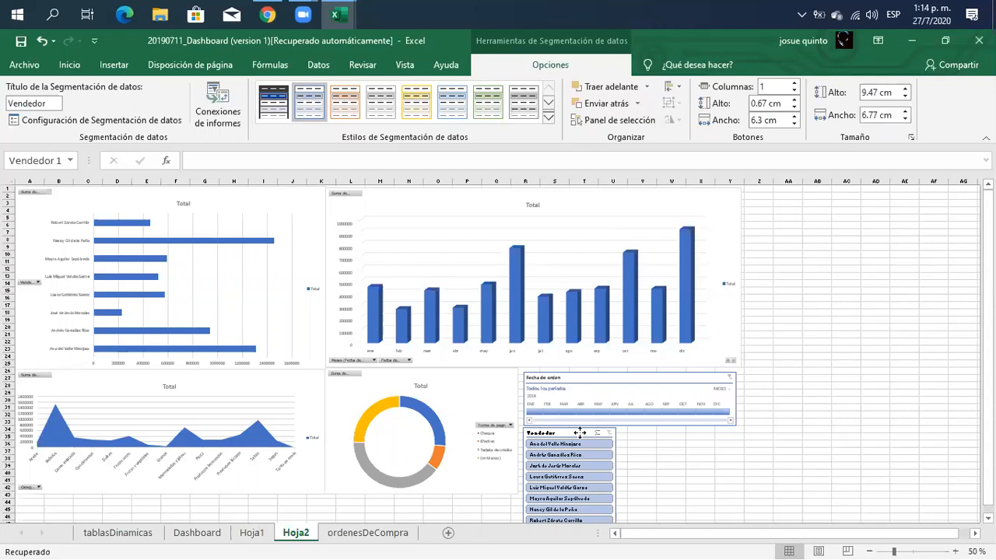
click(579, 433)
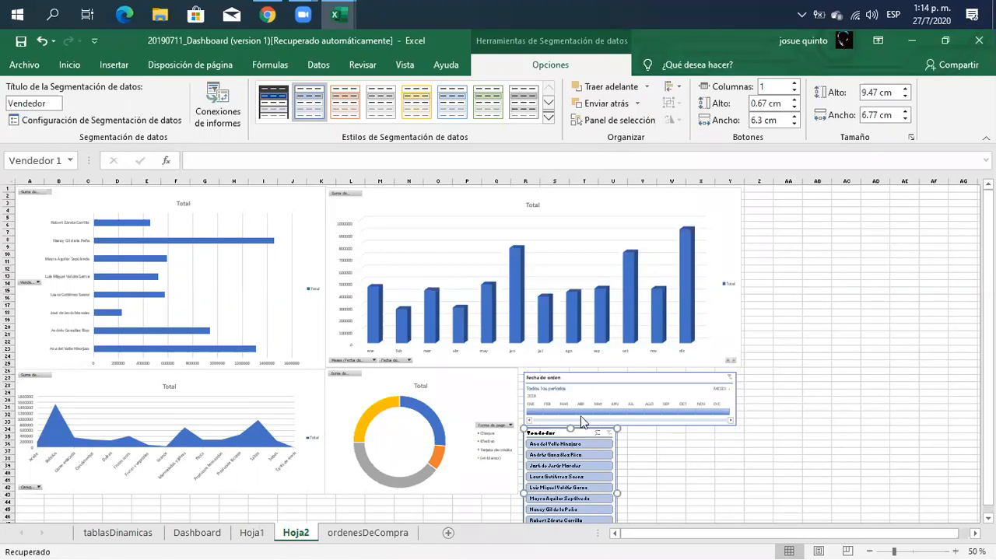
- Insert a Categoría slicer from the monthly column chart, sized about 13.39 cm high by 8.73 cm wide, beside the Vendedor slicer below the timeline
click(602, 205)
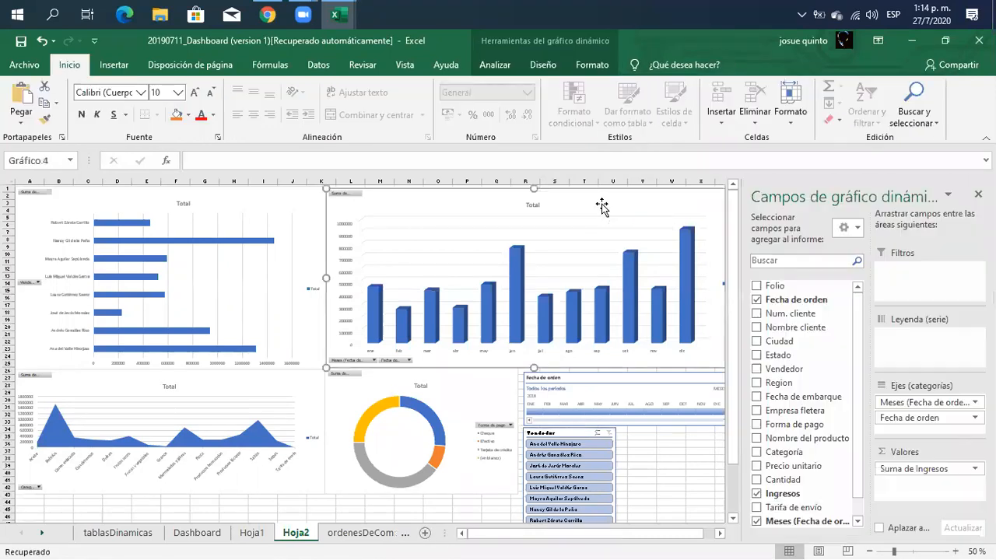
click(498, 65)
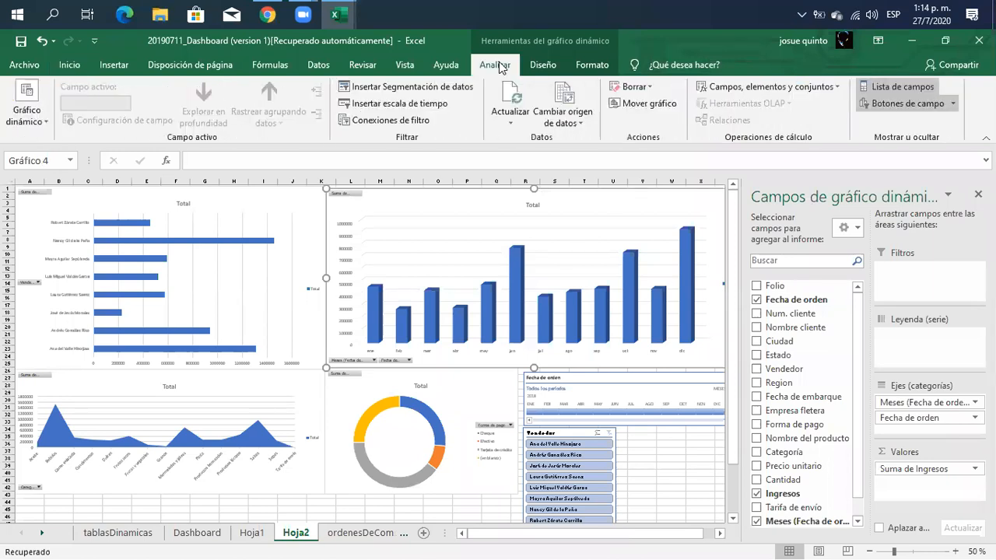
click(420, 88)
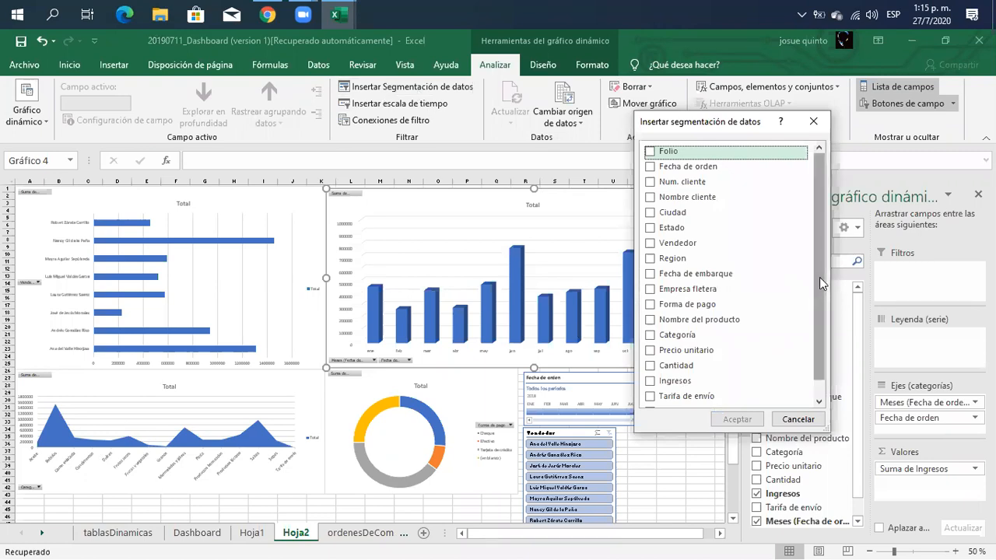
drag(819, 294, 757, 326)
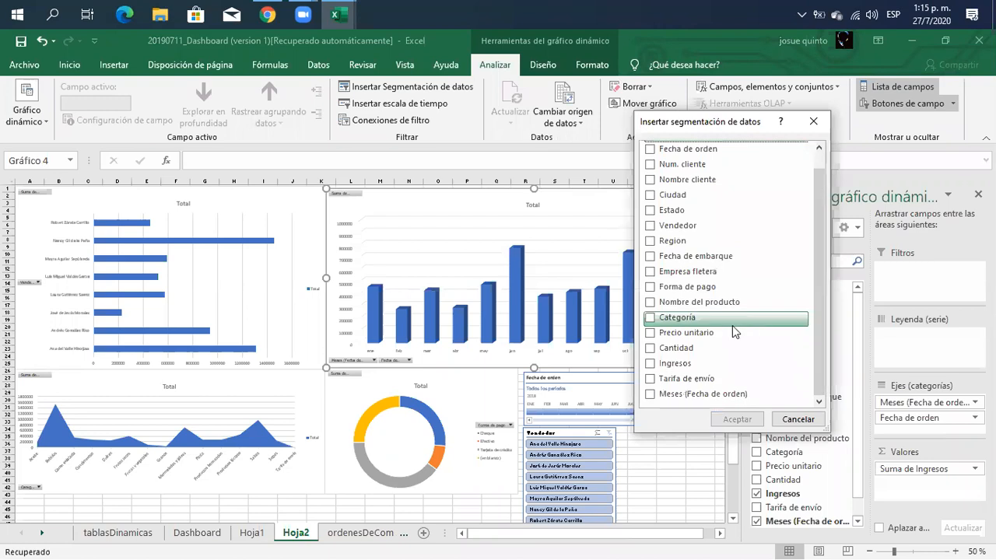
click(684, 319)
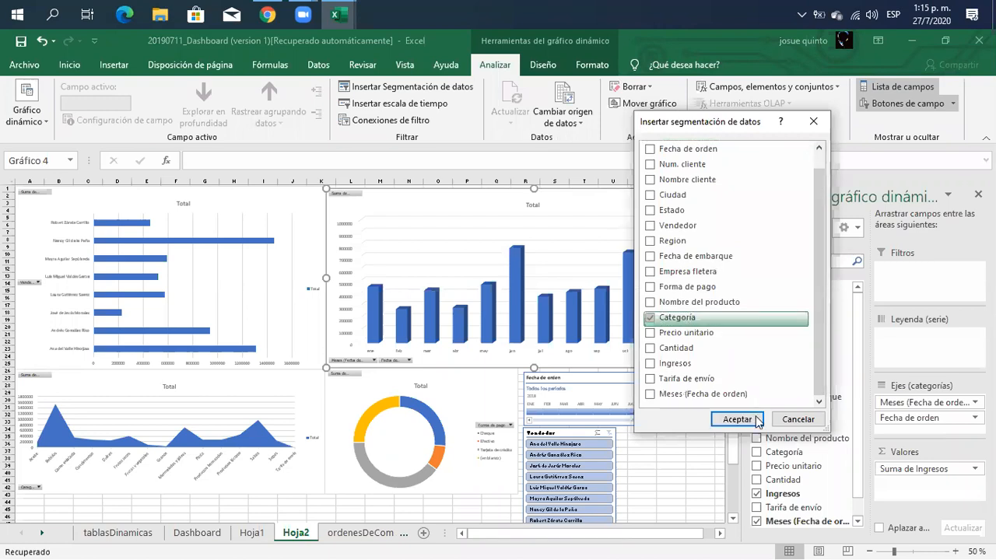
click(737, 419)
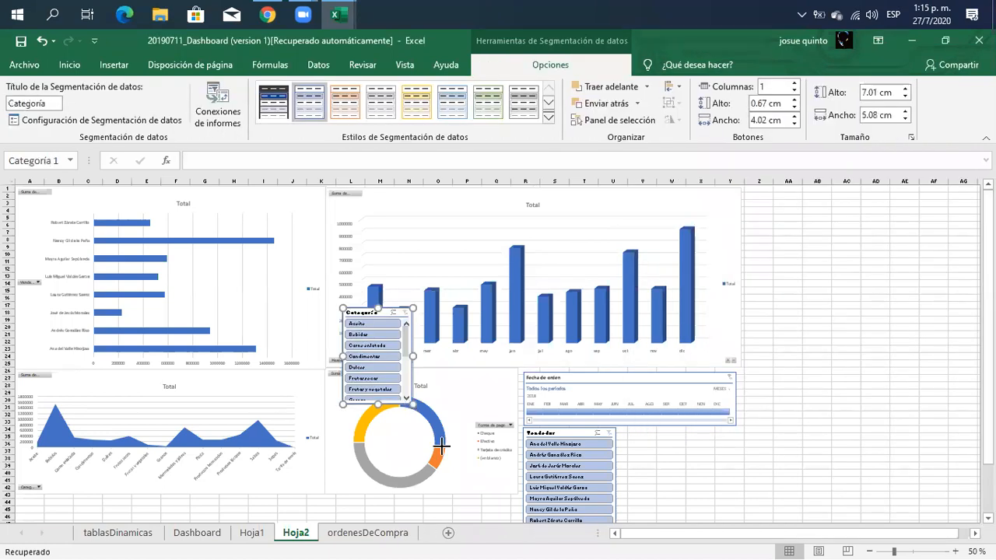
drag(441, 449, 462, 492)
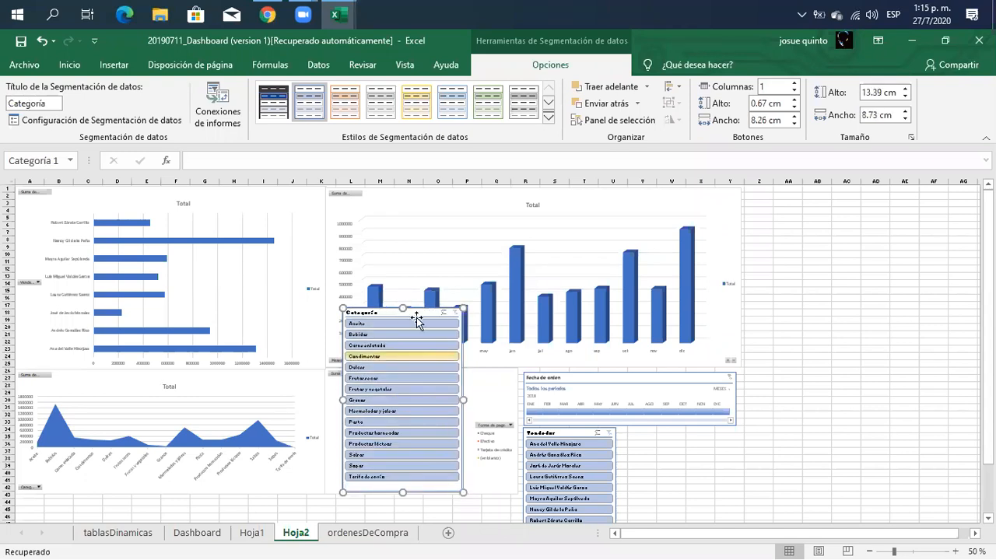
drag(416, 314, 693, 435)
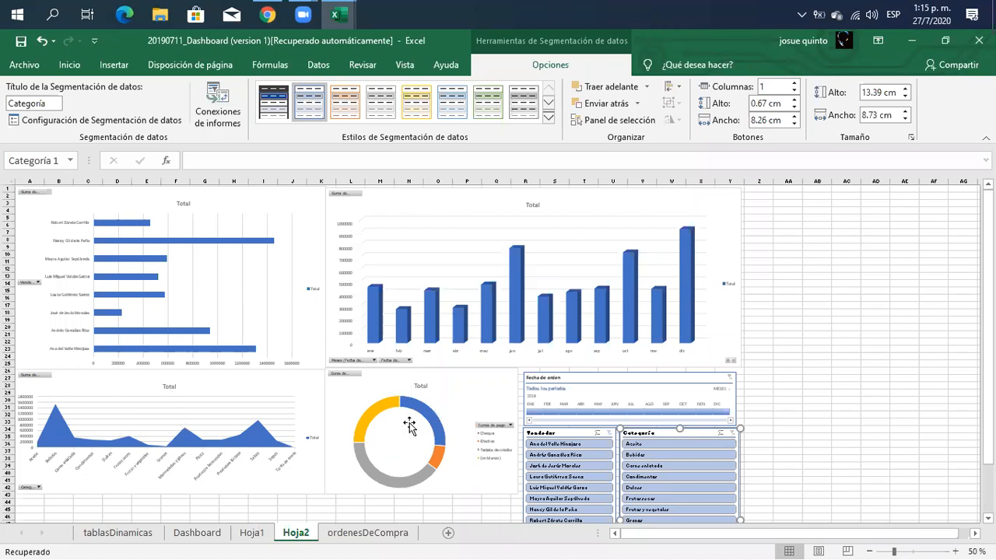
- Insert a Forma de pago slicer from the monthly column chart, about 4.5 cm high by 5.08 cm wide, beside the order-date timeline
click(446, 209)
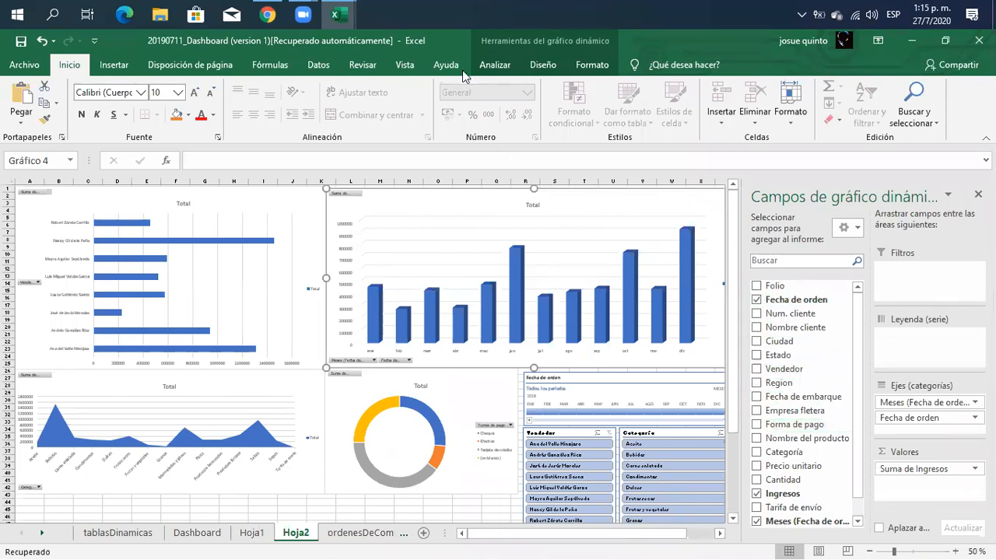
click(487, 65)
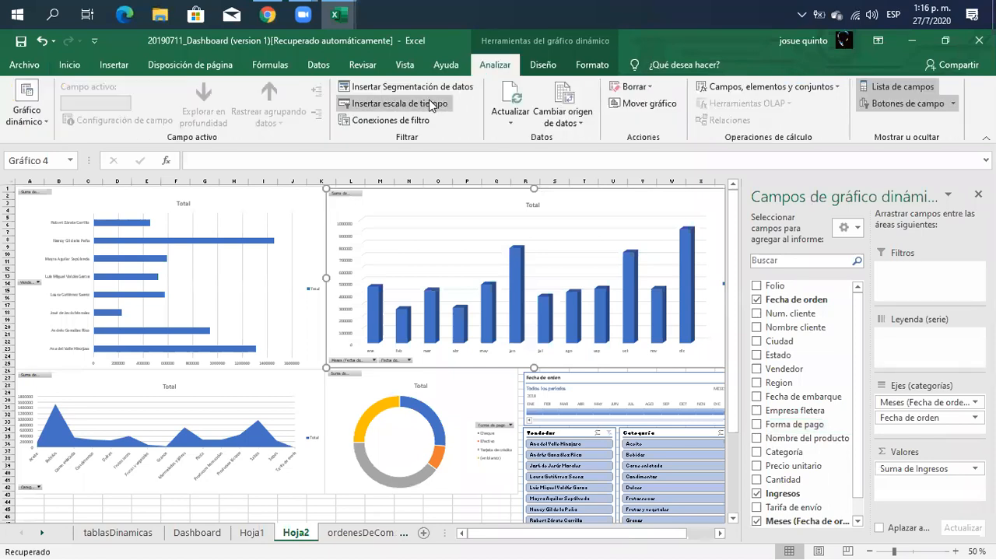
click(423, 90)
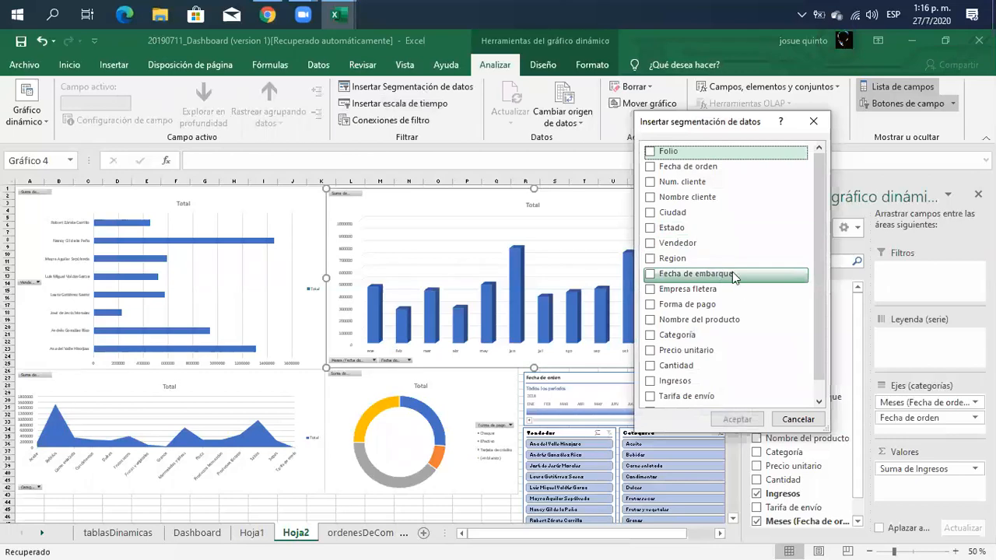
click(710, 308)
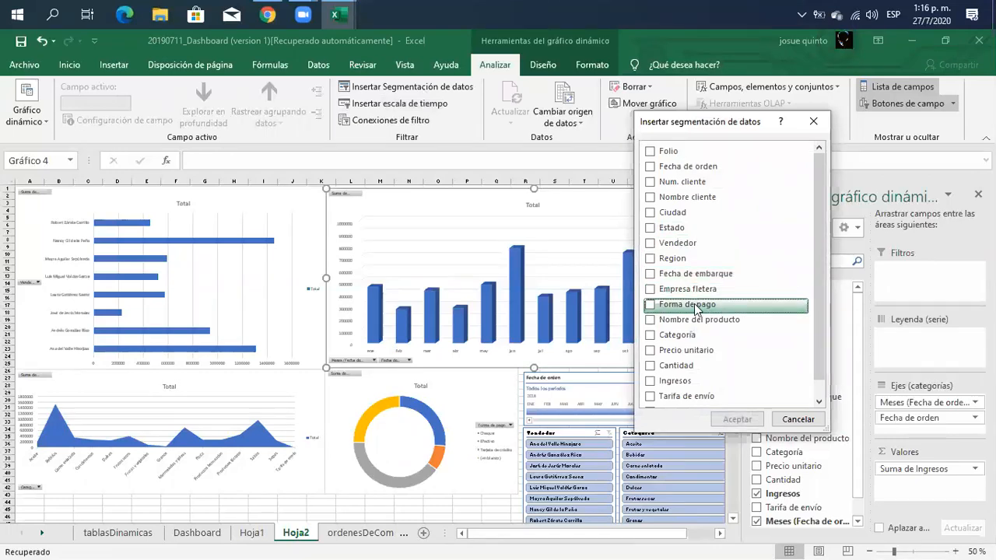
click(651, 309)
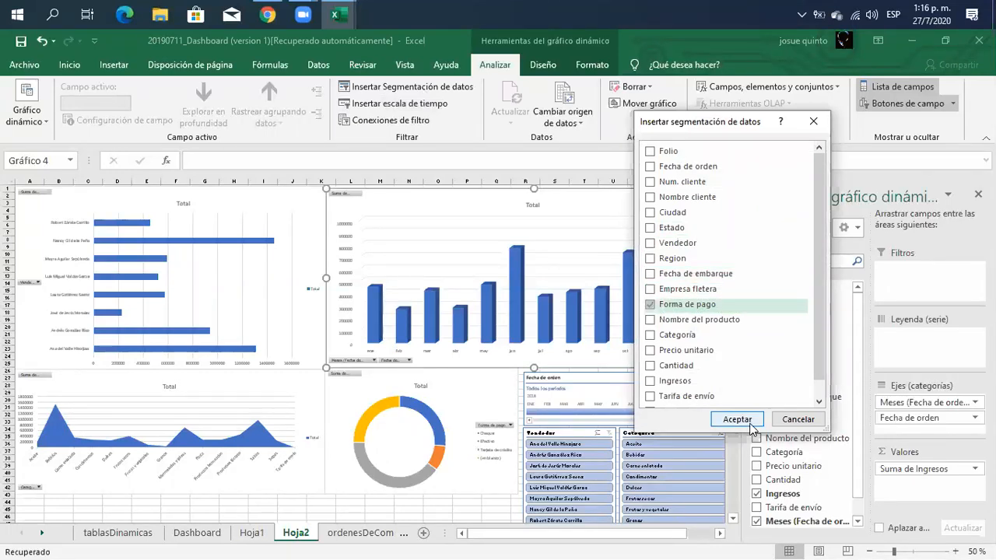
click(737, 419)
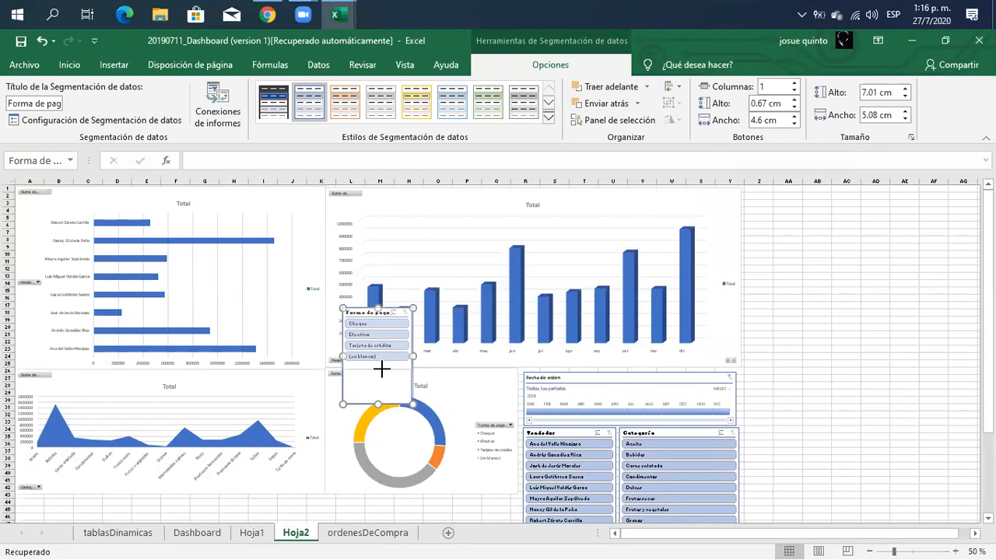
drag(381, 369, 381, 371)
drag(365, 311, 763, 376)
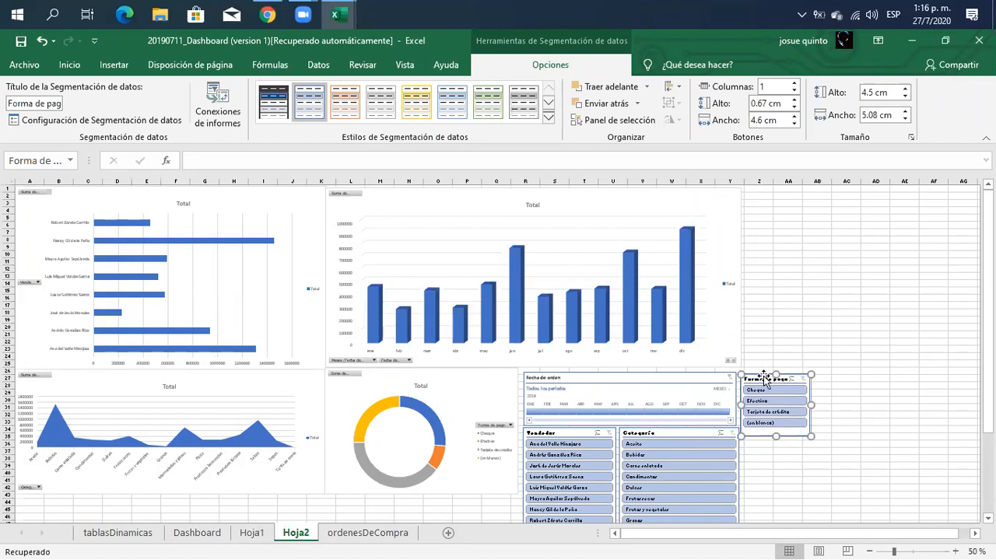
- Hide the monthly chart's field list and test the Forma de pago slicer with Cheque, clearing the filter again
click(715, 214)
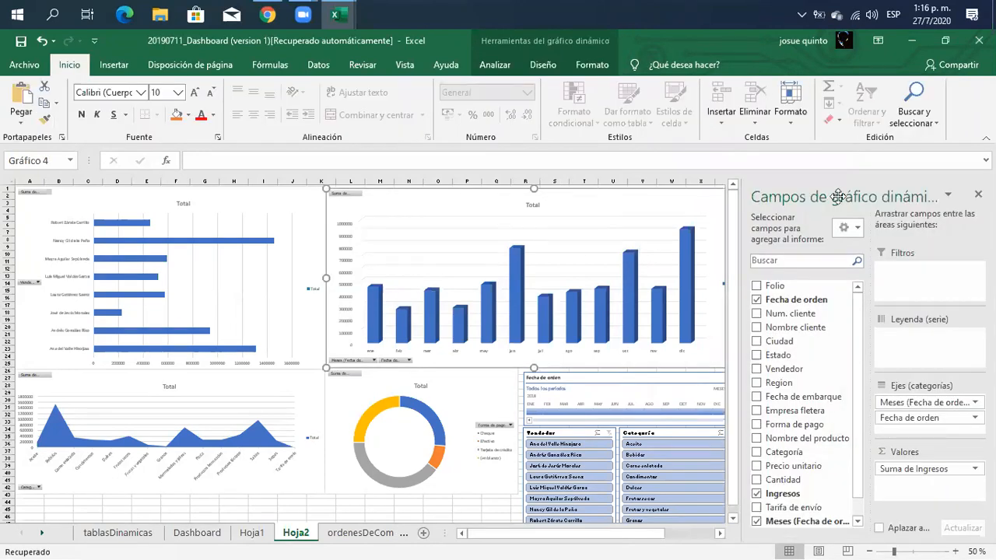
click(978, 194)
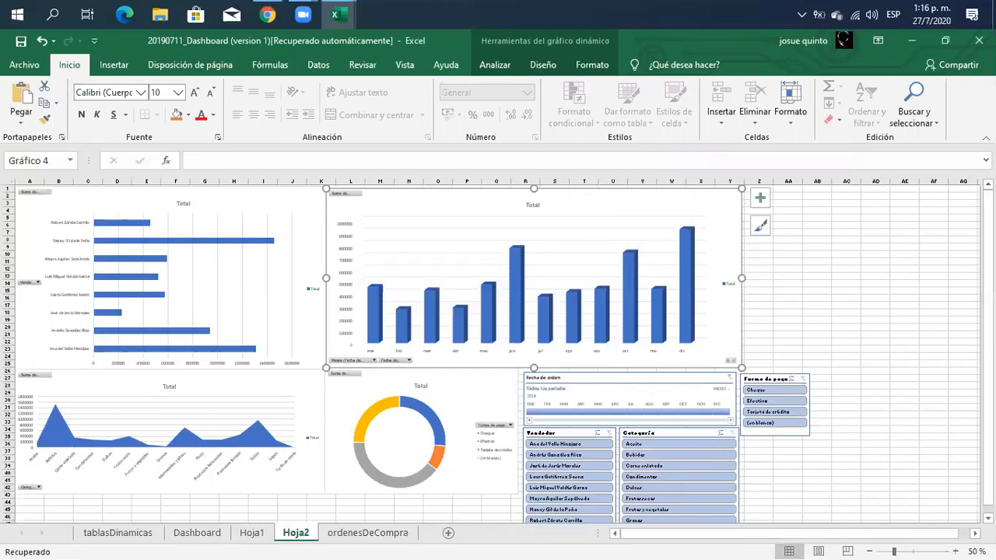
click(774, 390)
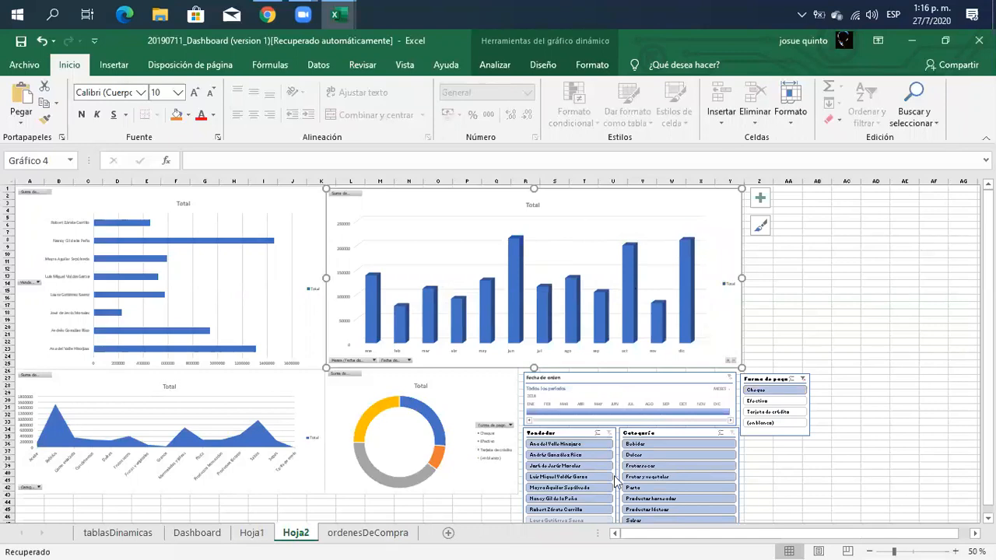
click(801, 380)
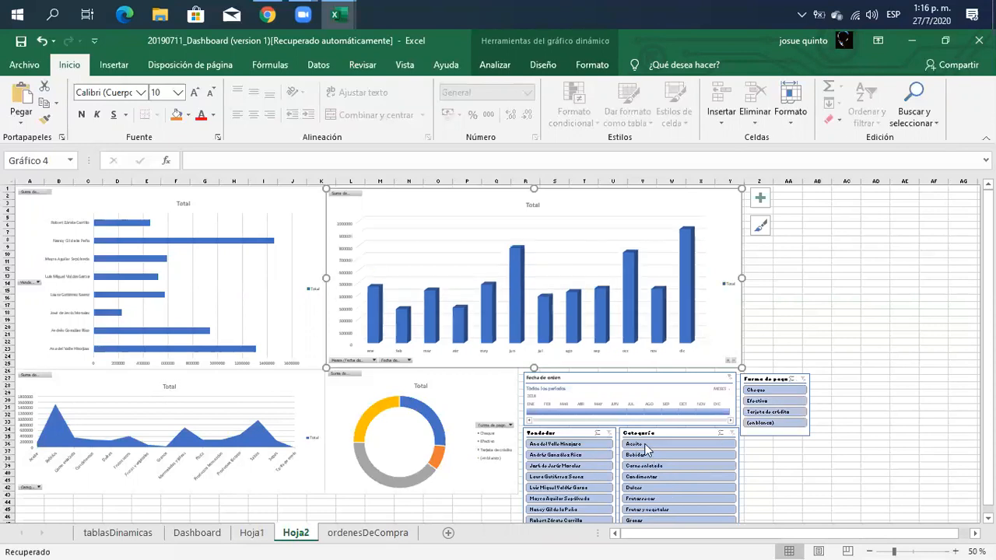
- Test the Categoría slicer with Aceite and the Vendedor slicer with its first seller, clearing each filter after checking the monthly chart
click(645, 446)
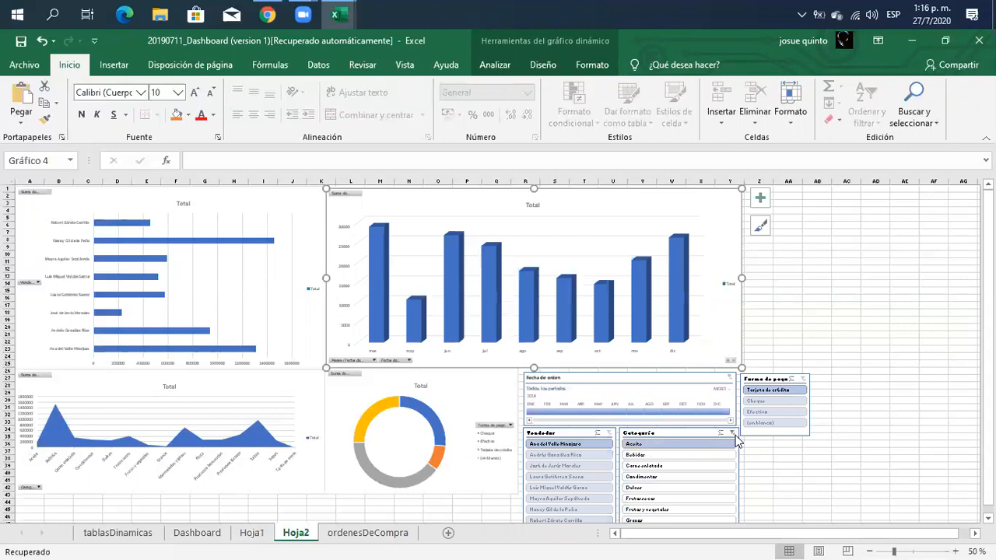
click(733, 434)
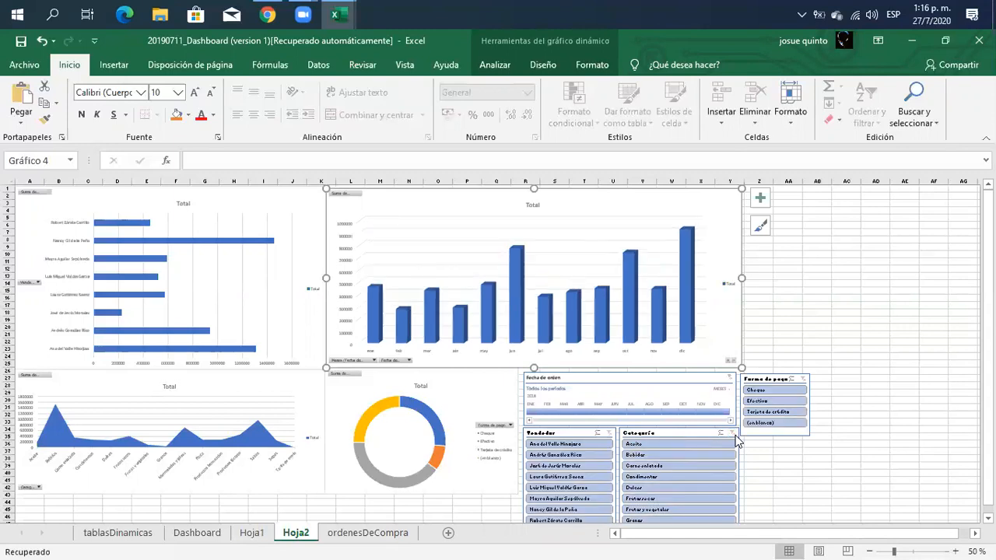
click(539, 445)
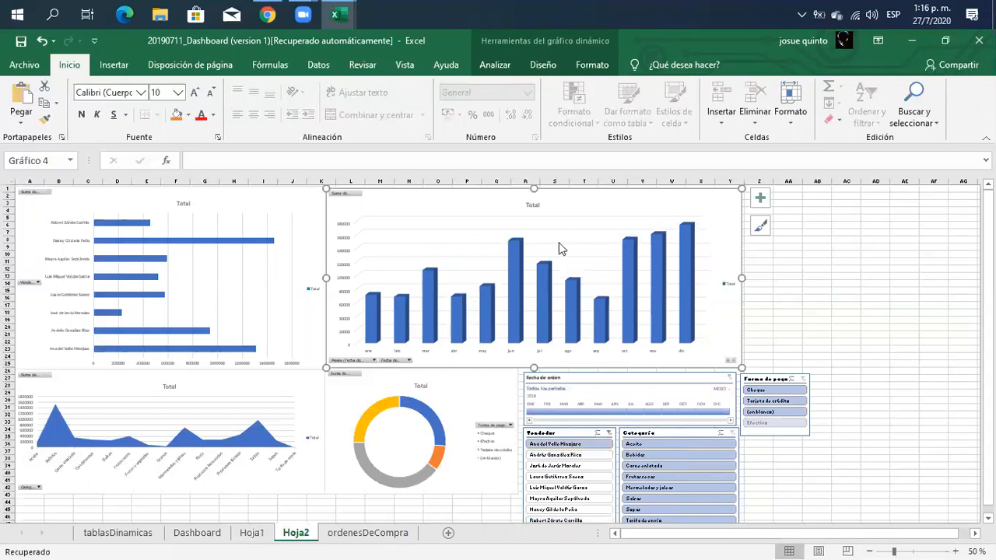
mouse_move(518, 279)
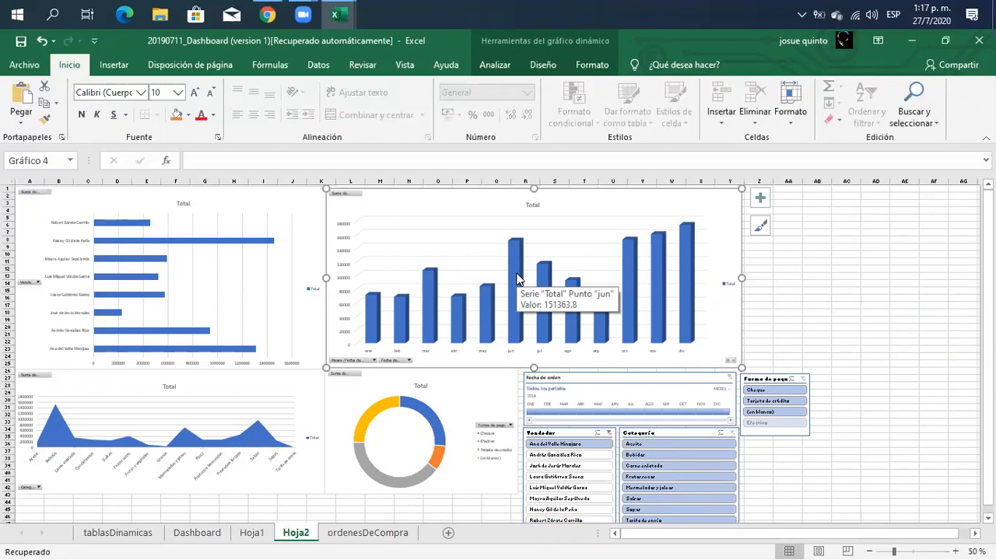
click(609, 432)
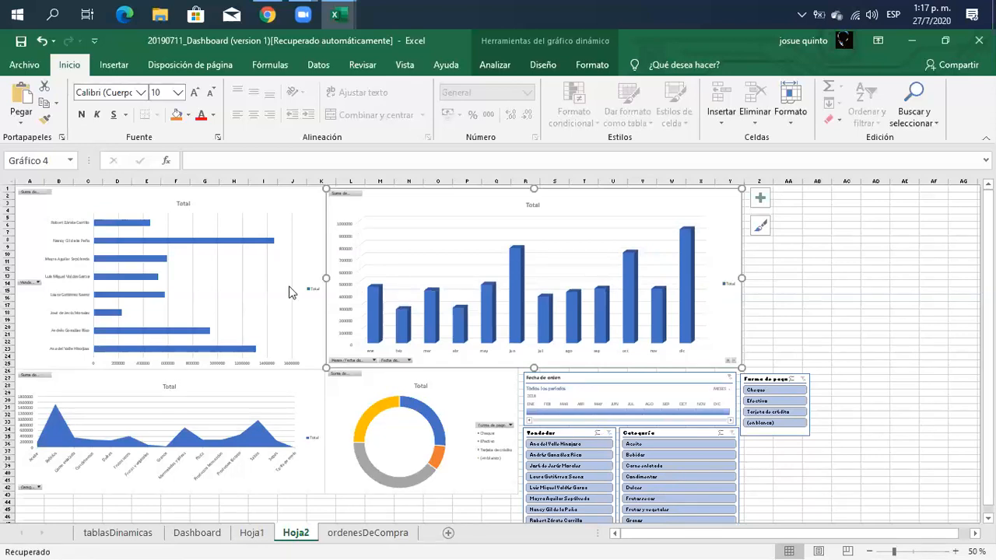
- Connect the seller bar chart to the Hoja2 filters Vendedor, Forma de pago, Fecha de orden and Categoría
click(262, 202)
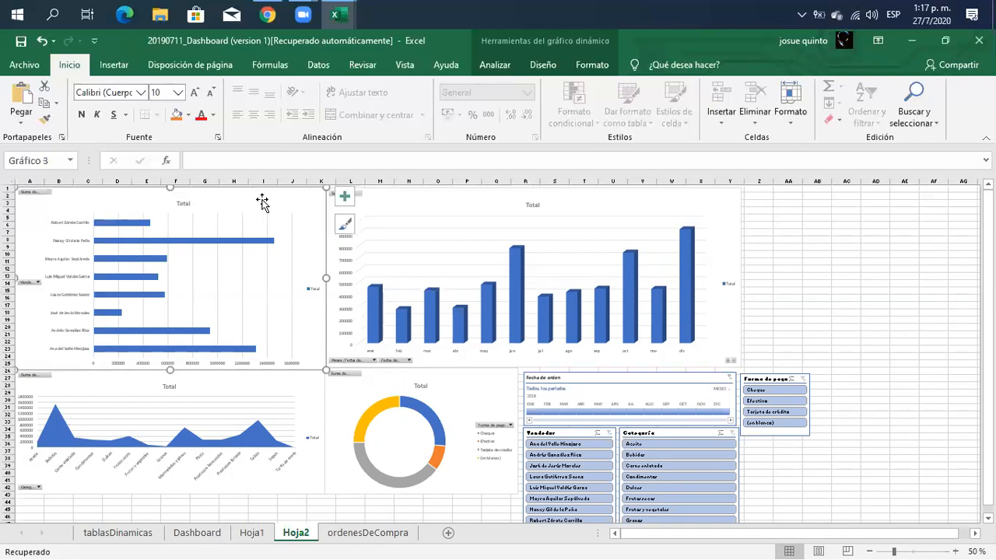
click(490, 64)
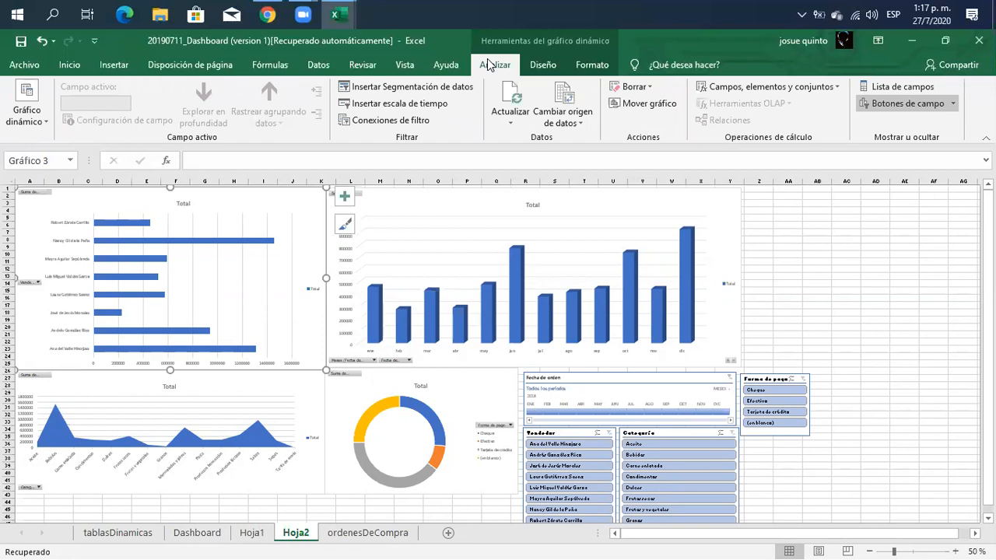
click(390, 121)
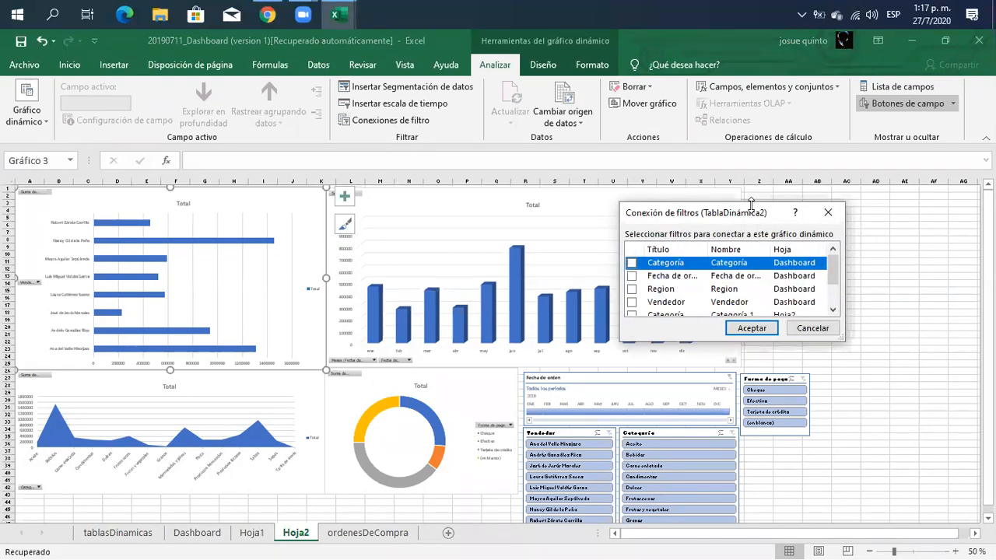
drag(751, 204, 740, 141)
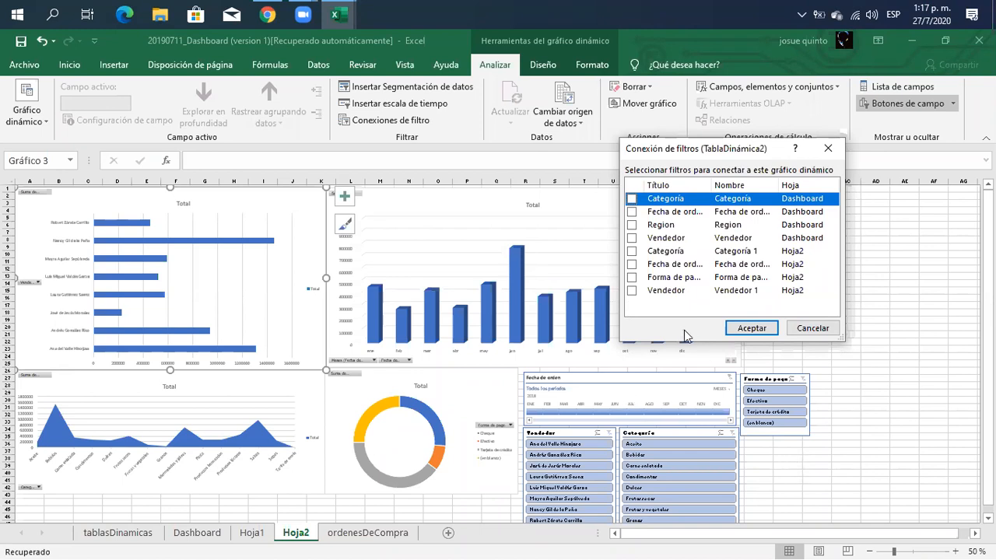
click(632, 292)
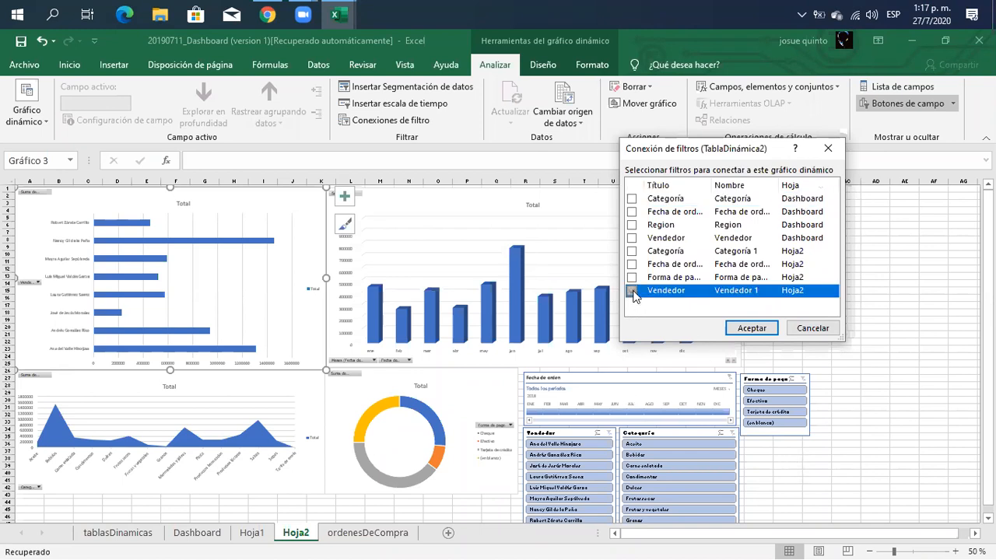
click(632, 278)
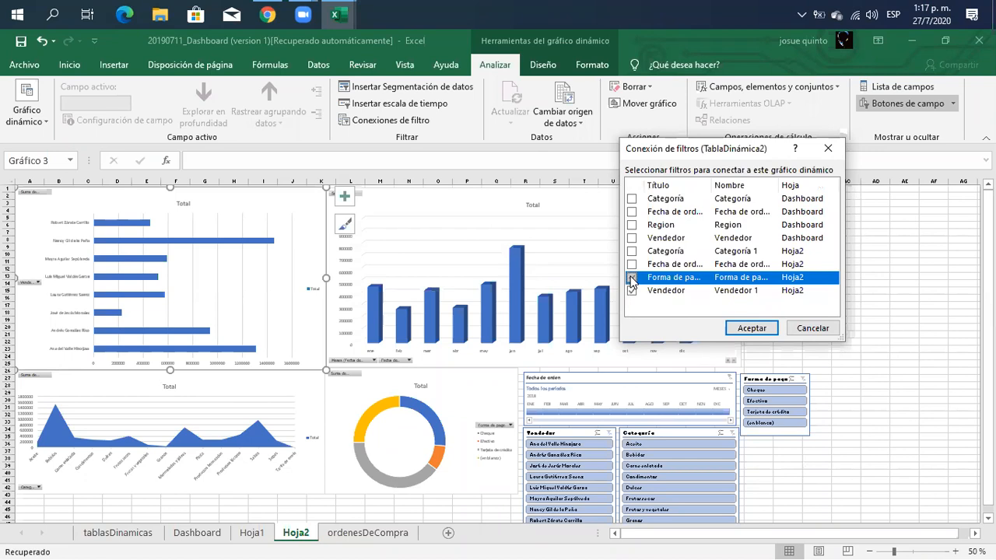
click(631, 264)
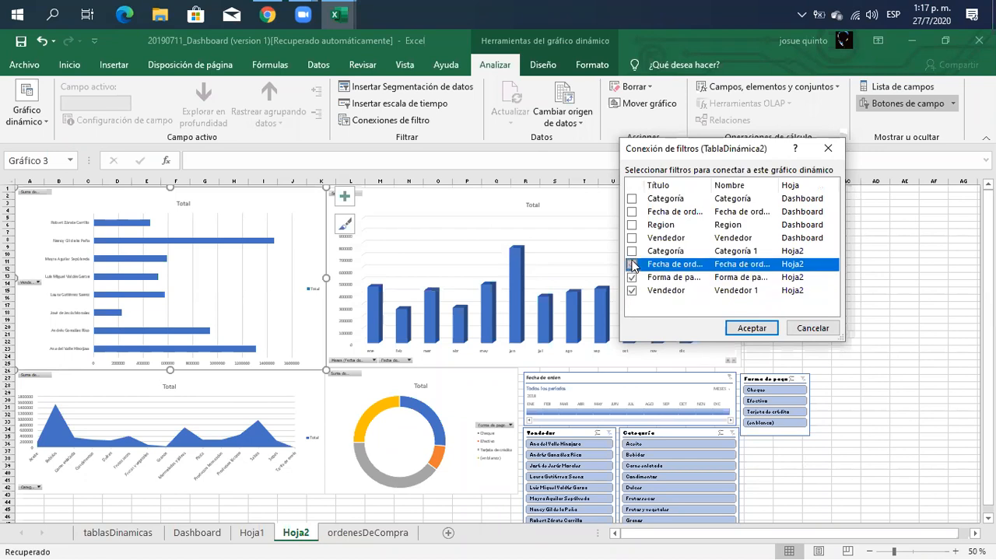
click(632, 251)
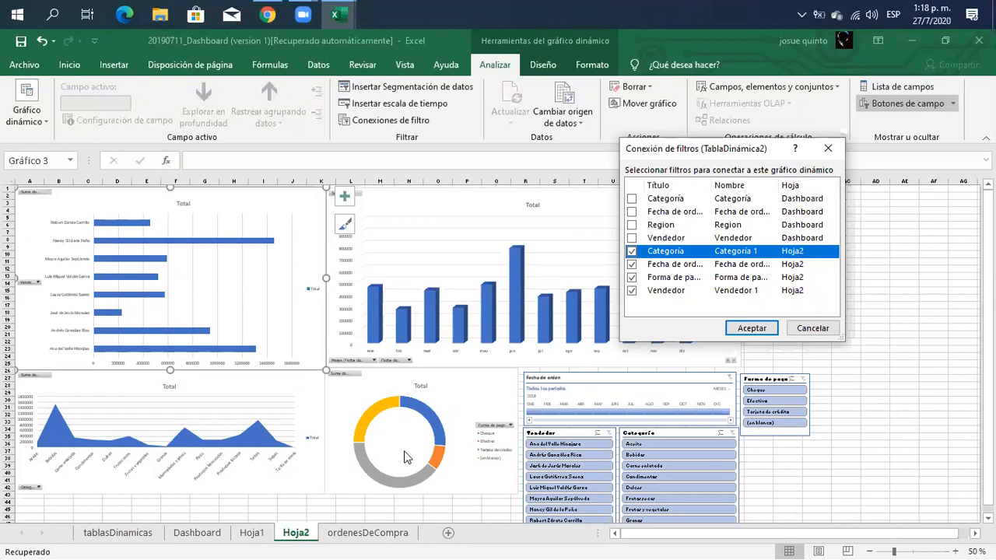
click(752, 328)
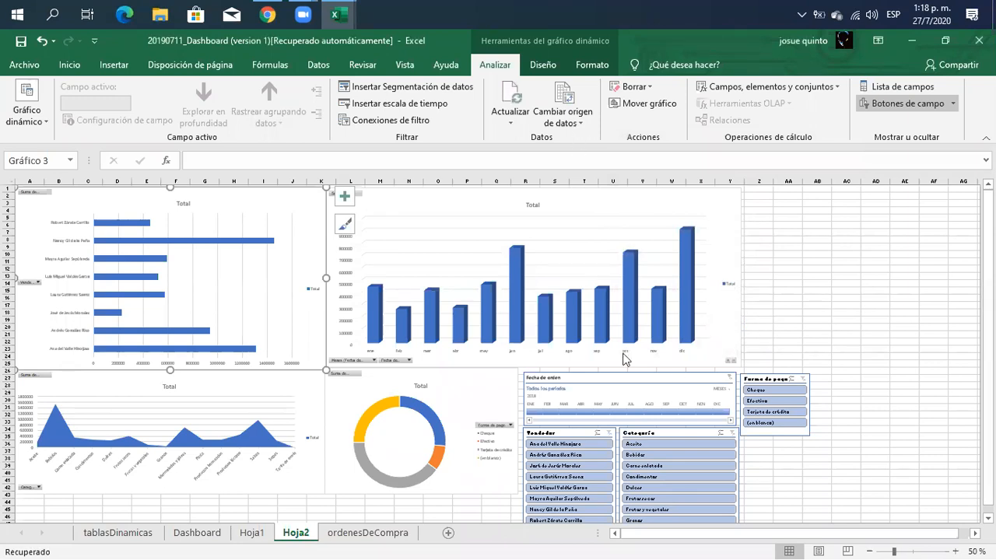
- Connect the category area chart to the Hoja2 filters Vendedor, Forma de pago, Fecha de orden and Categoría
click(409, 200)
click(272, 200)
click(311, 389)
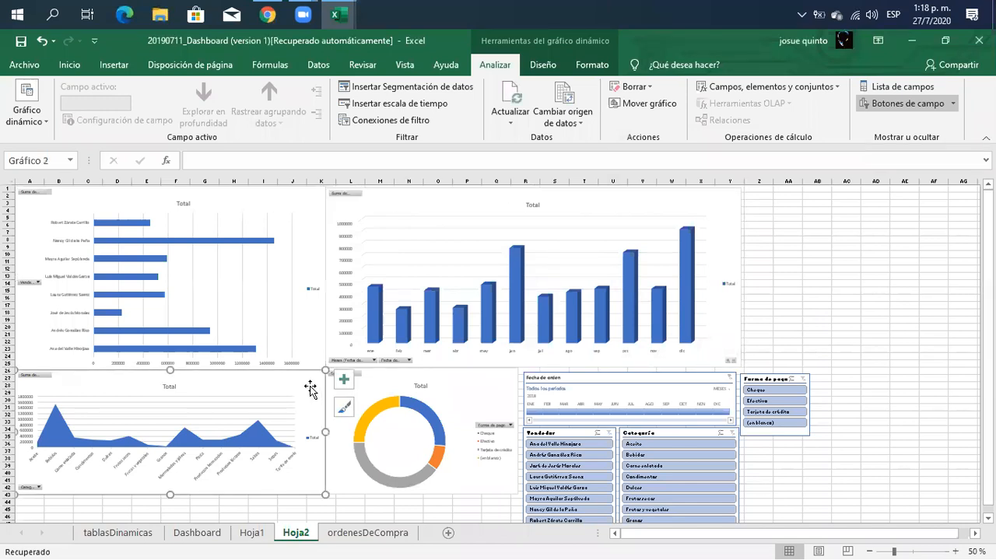
click(413, 123)
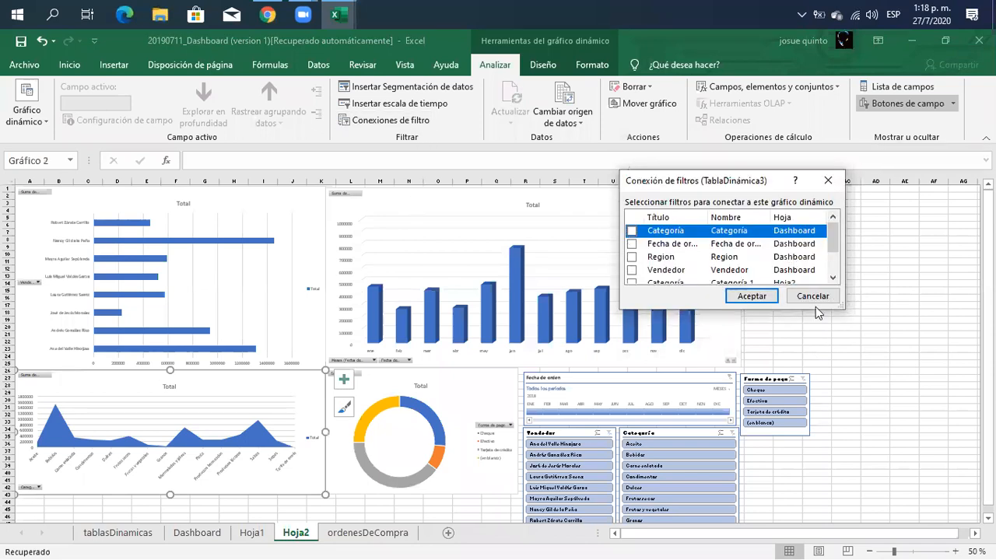
drag(796, 310, 808, 384)
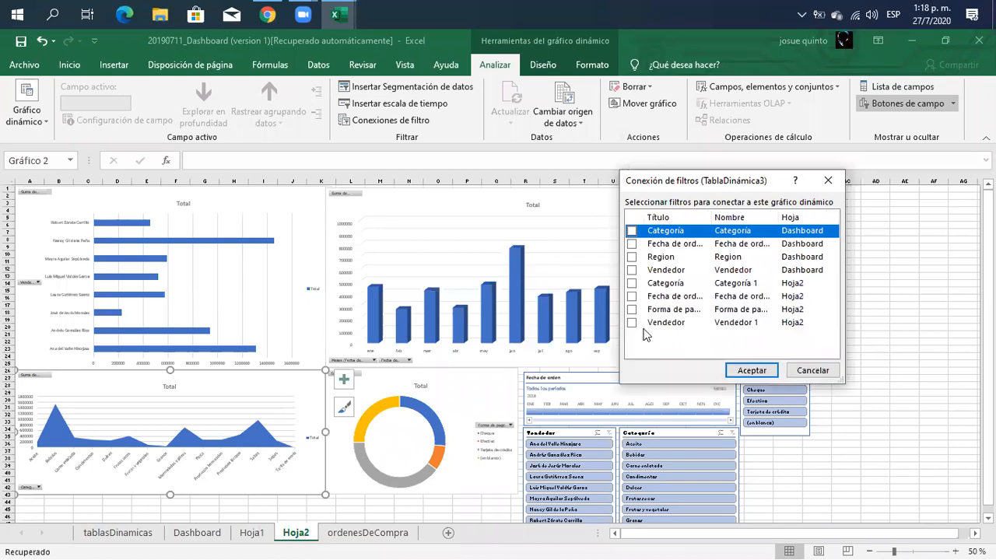
click(631, 322)
click(632, 309)
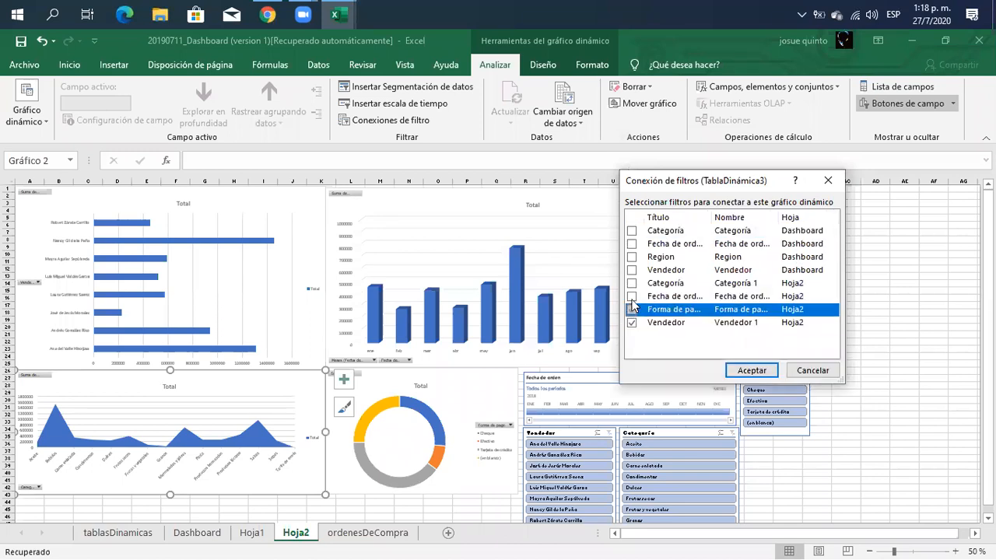
click(631, 295)
click(632, 283)
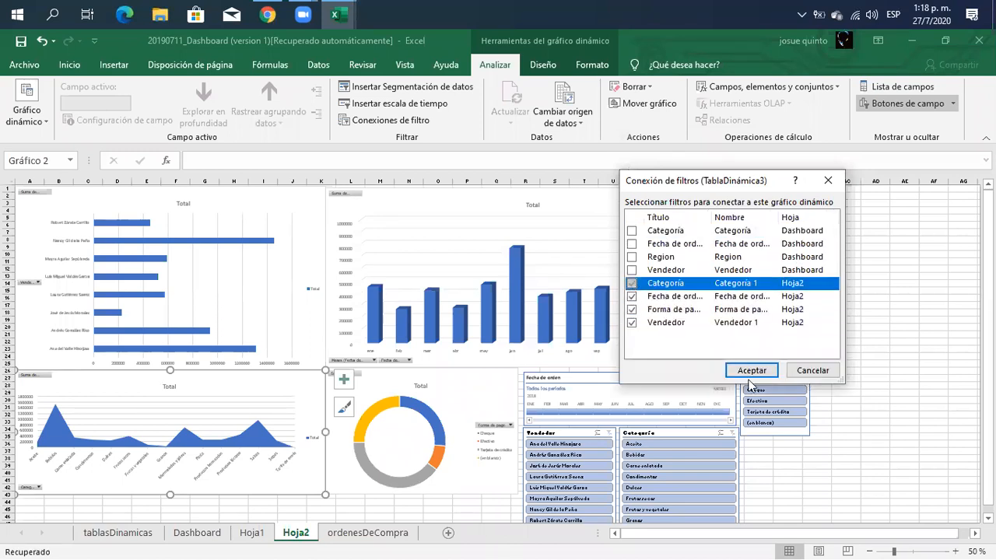
click(752, 371)
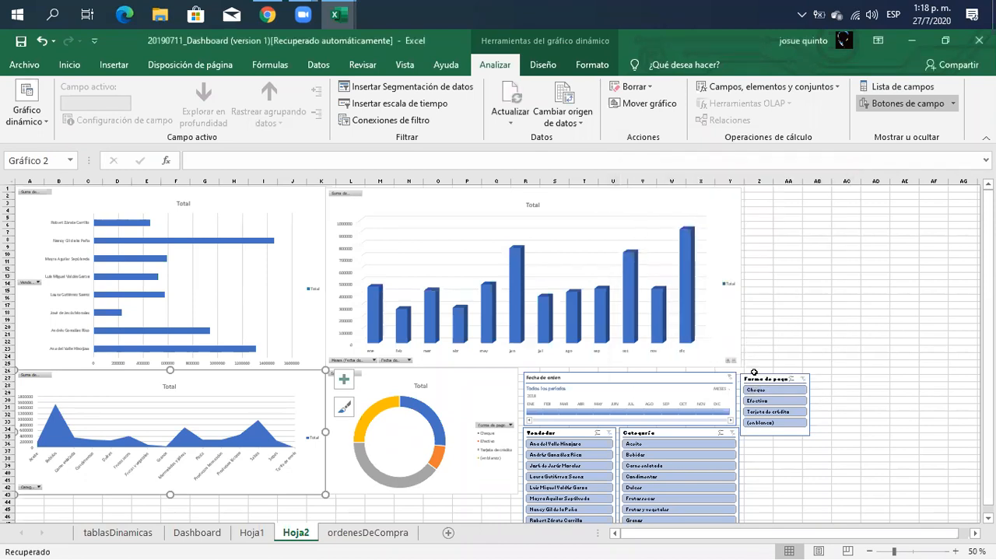
- Connect the payment method doughnut chart to the Hoja2 filters Vendedor, Forma de pago, Fecha de orden and Categoría, and deselect the chart
click(505, 379)
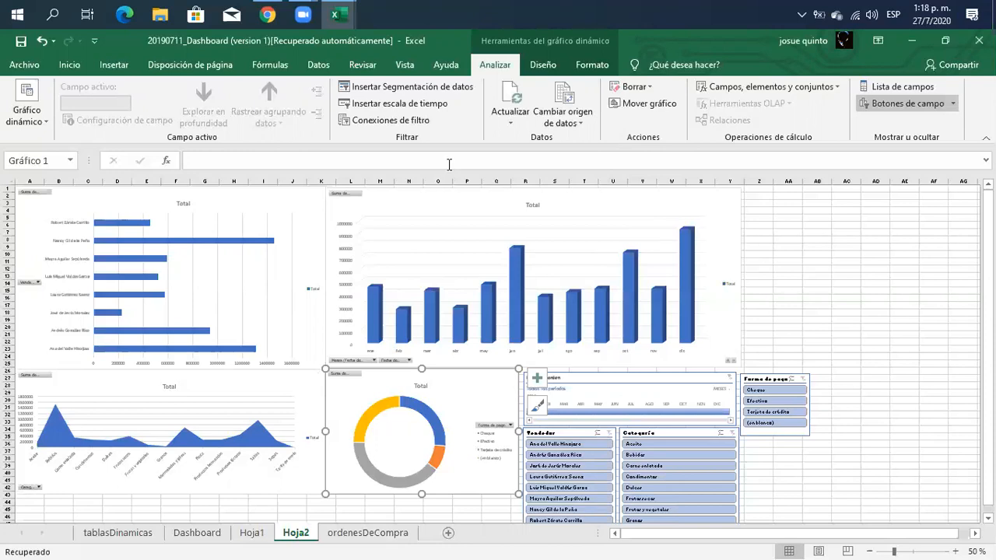
click(417, 120)
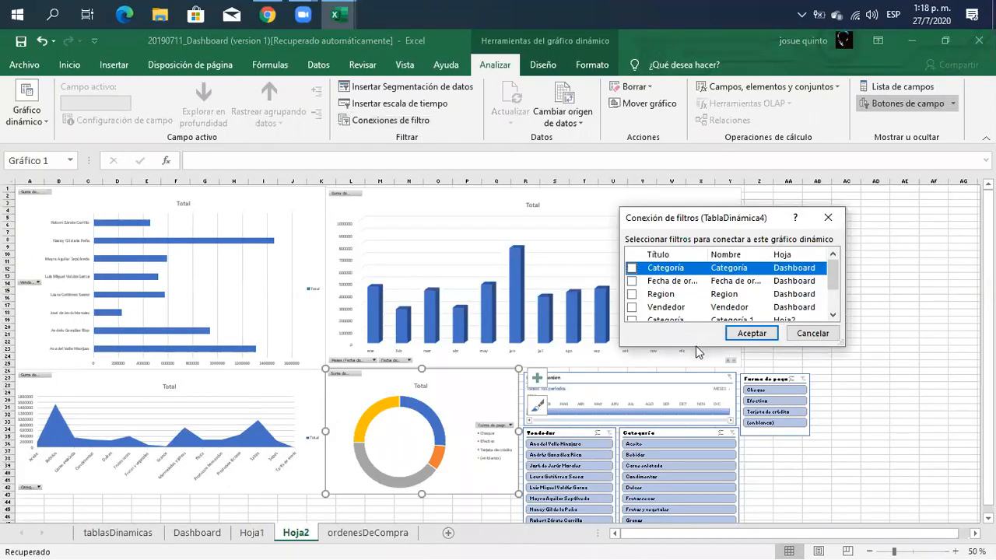
drag(696, 348, 696, 408)
click(634, 359)
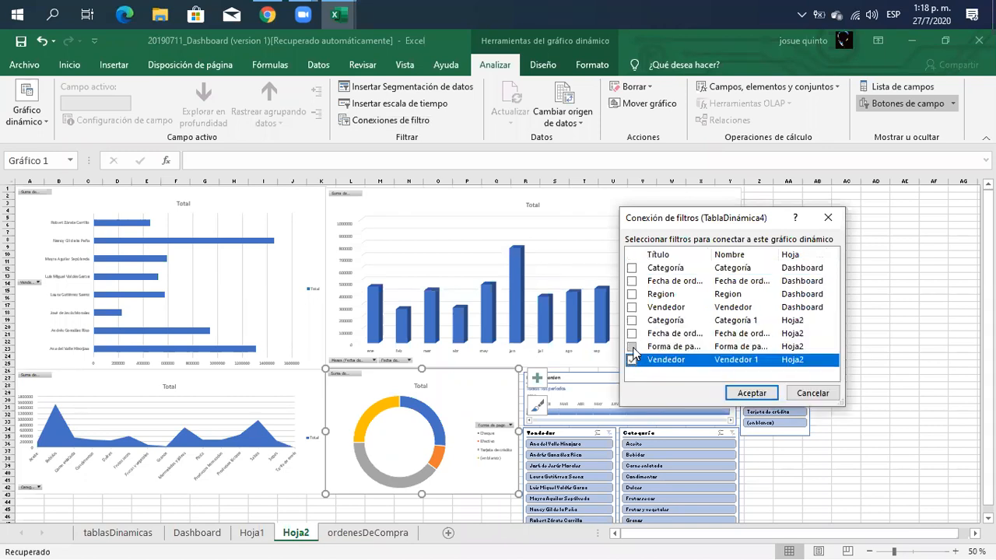
click(631, 346)
click(631, 332)
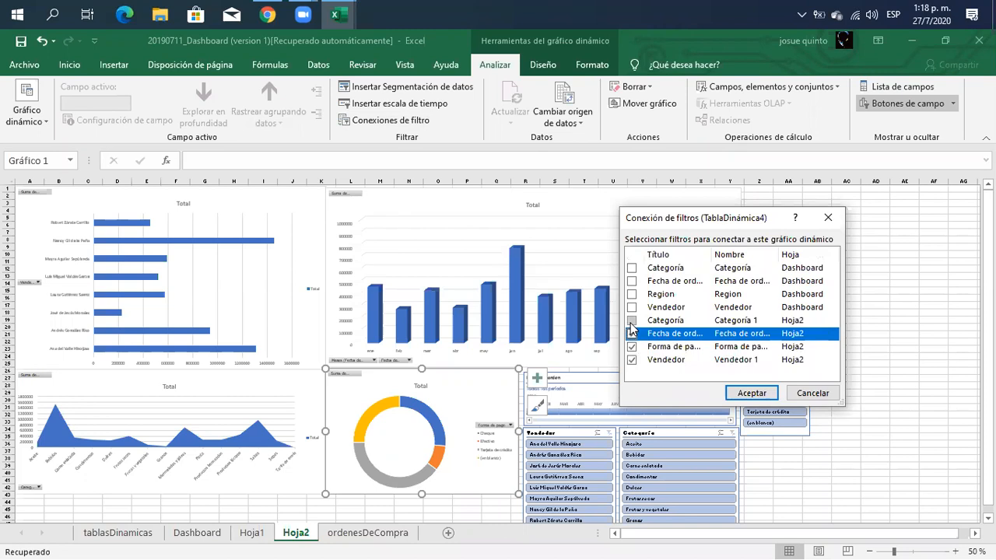
click(631, 320)
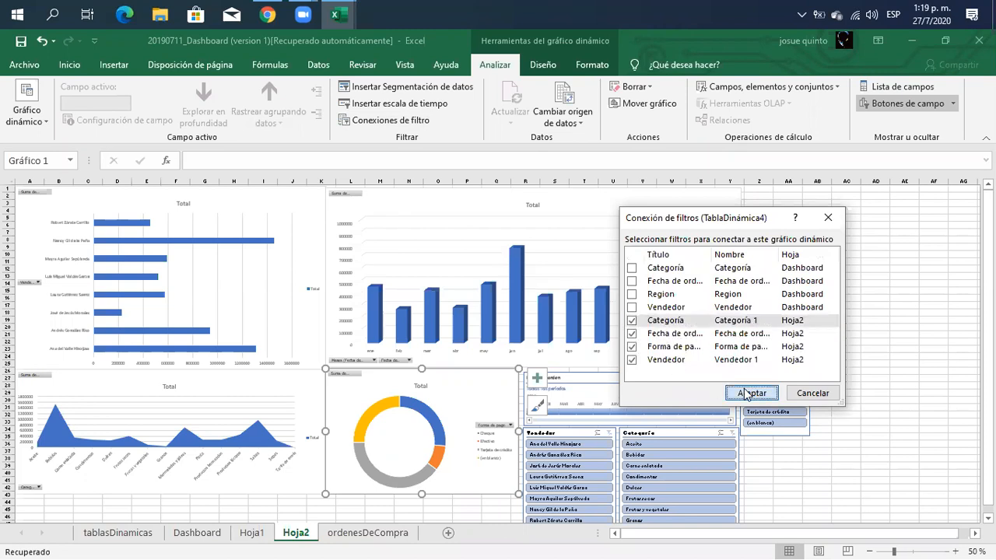
click(745, 394)
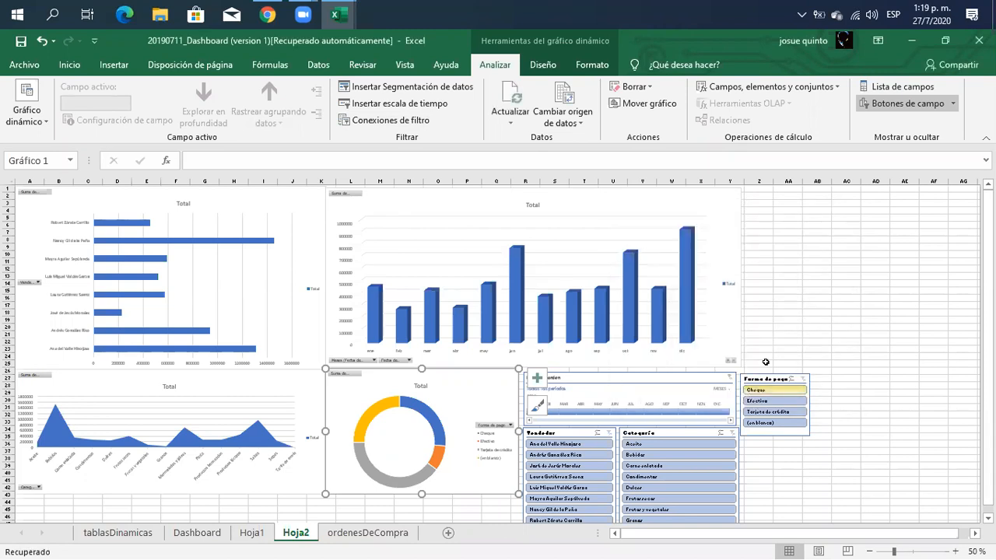
click(822, 326)
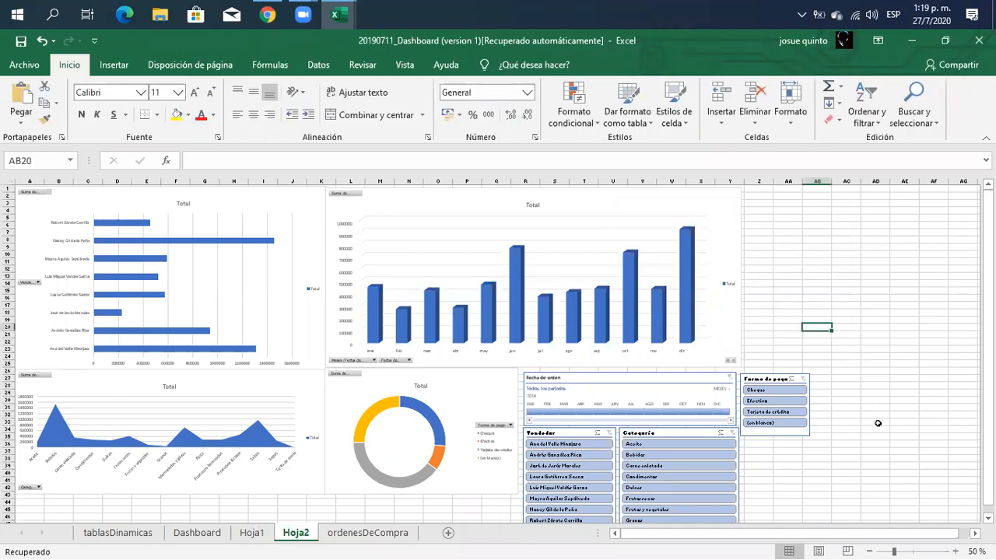
- Test the Forma de pago slicer on all four charts with Cheque and Efectivo, and clear its filter
click(786, 391)
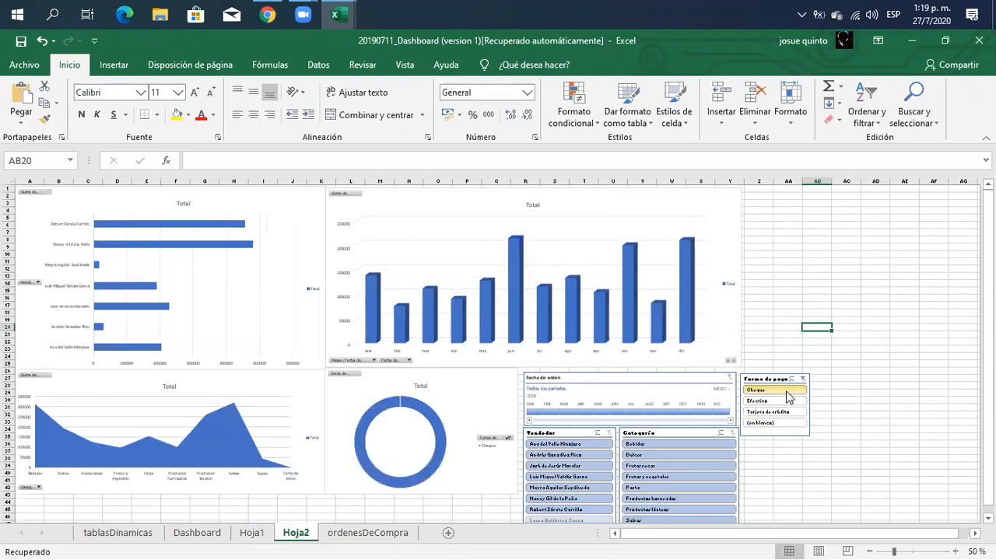
click(769, 401)
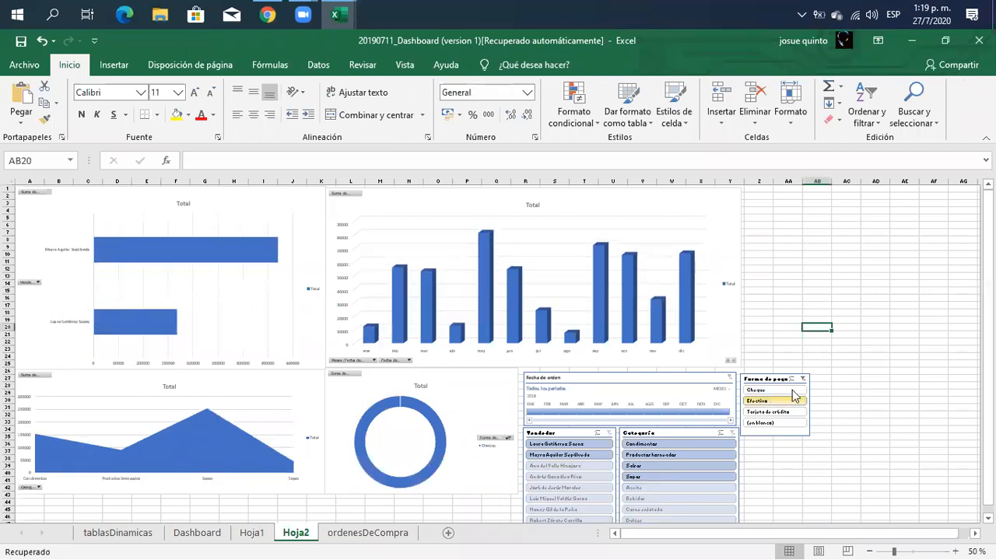
click(802, 379)
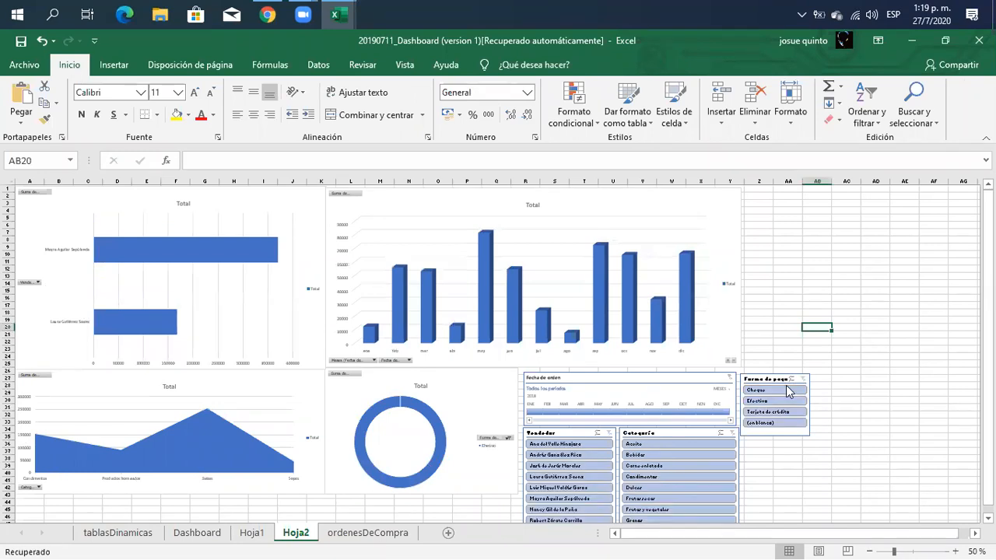
- Test the Vendedor slicer on all four charts with the first and fourth listed sellers, and clear its filter
click(566, 445)
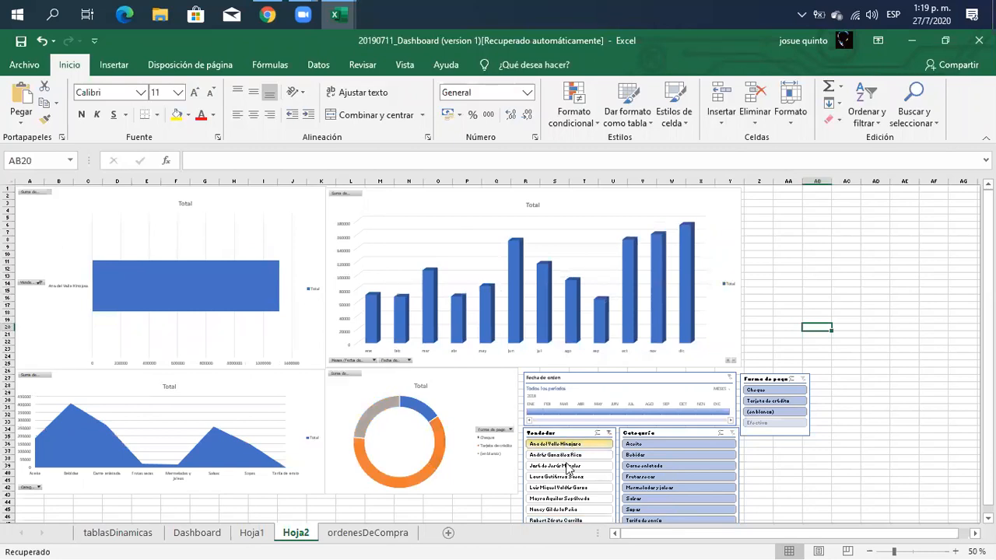
click(573, 476)
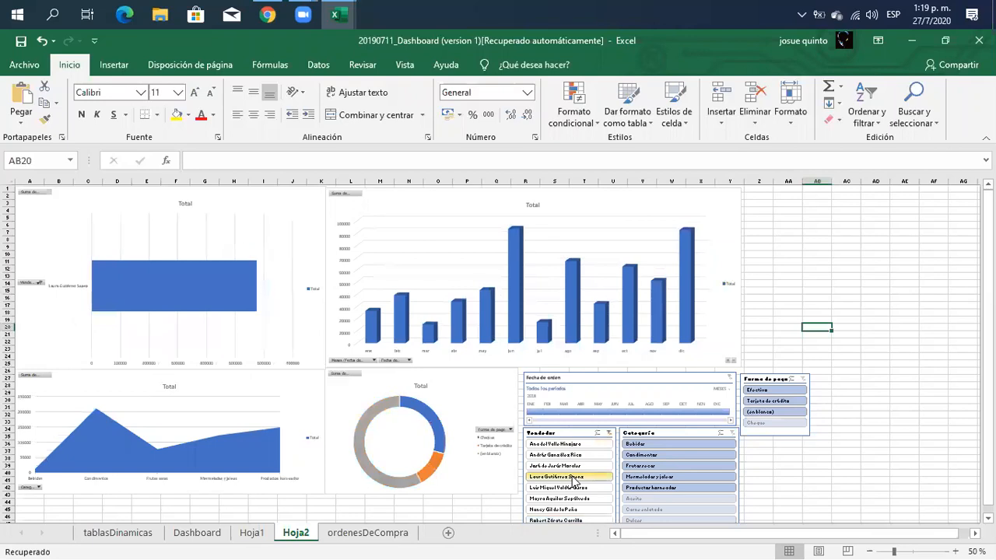
click(608, 433)
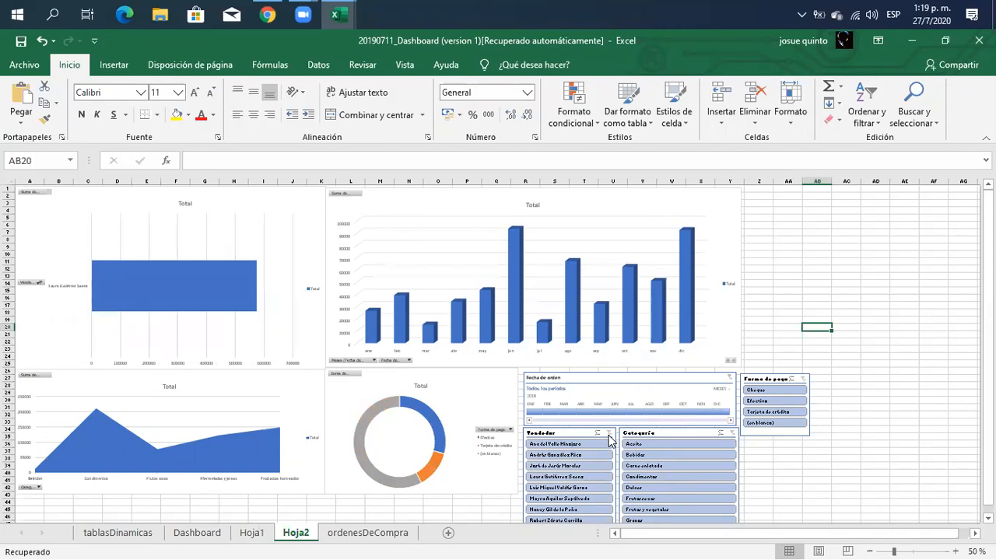
- Test the Categoría slicer on all four charts with Aceite and Carne enlatada
click(653, 444)
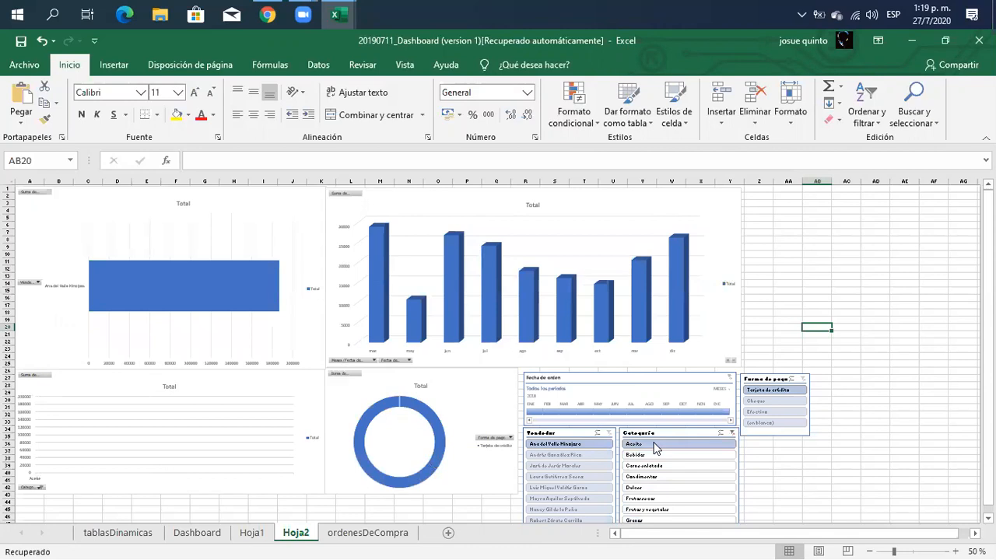
click(656, 466)
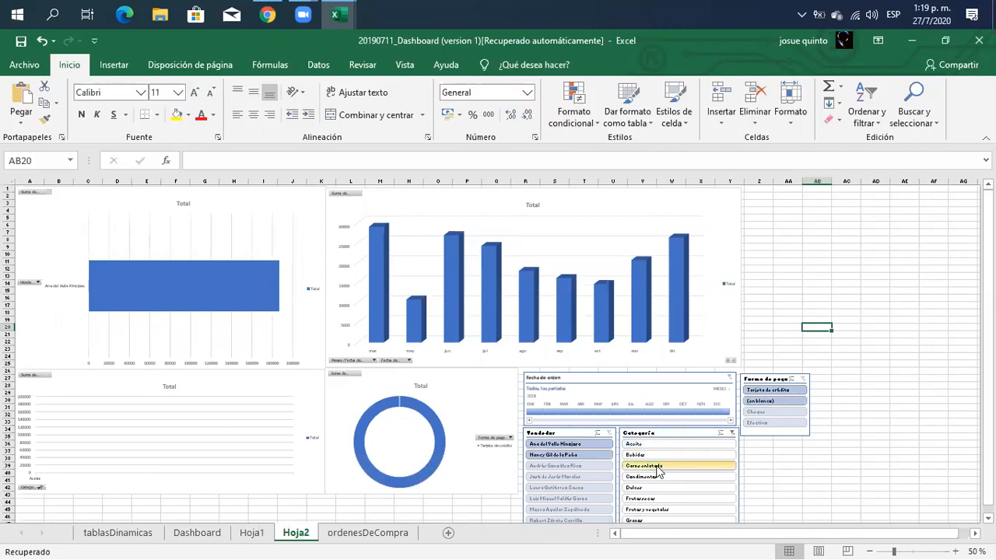